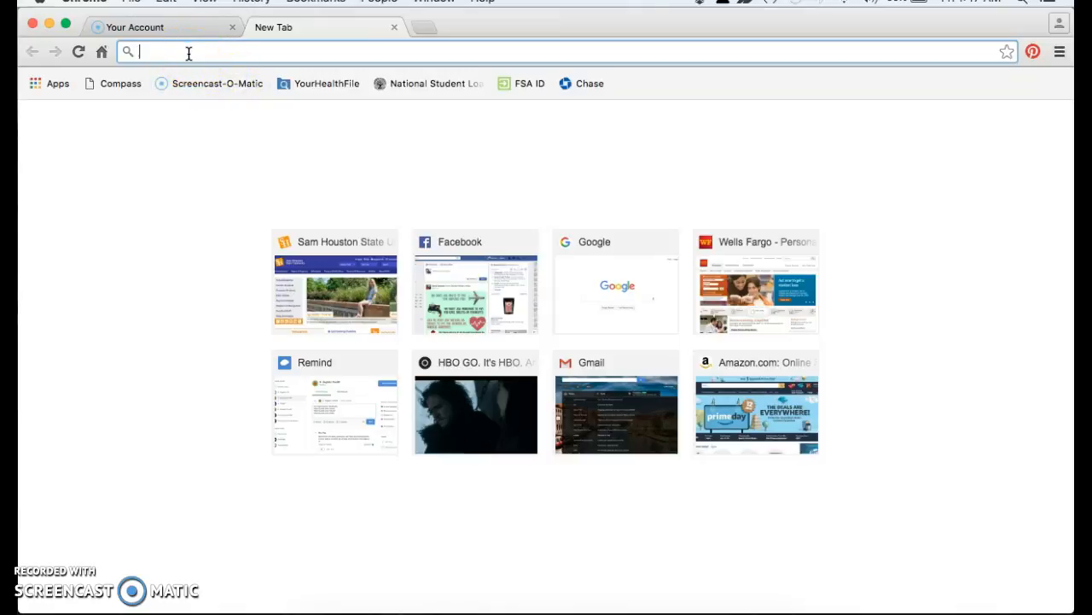
pyautogui.write('www.')
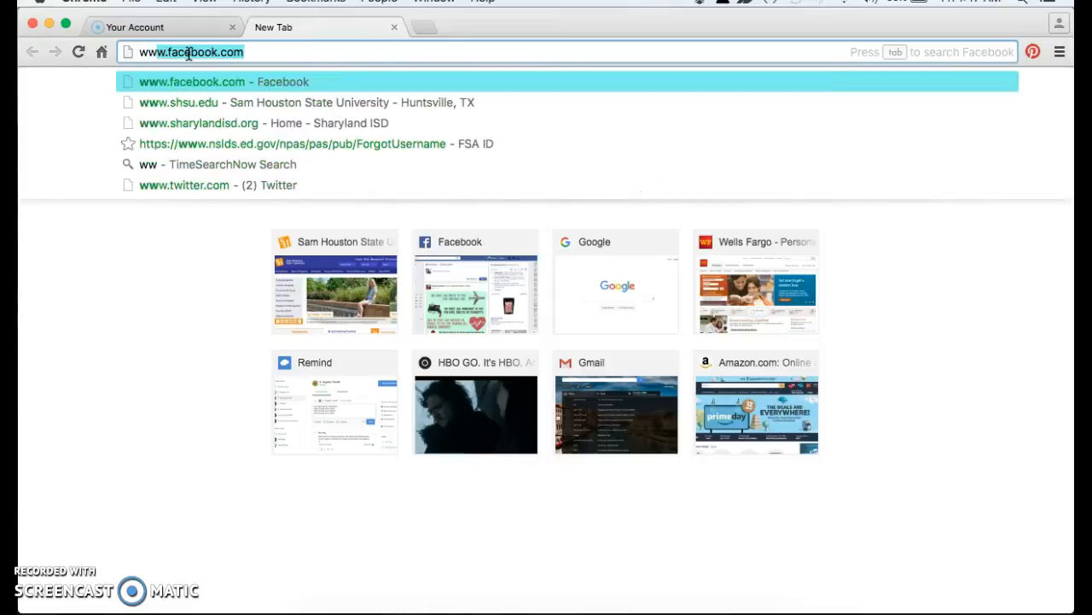
pyautogui.write('make')
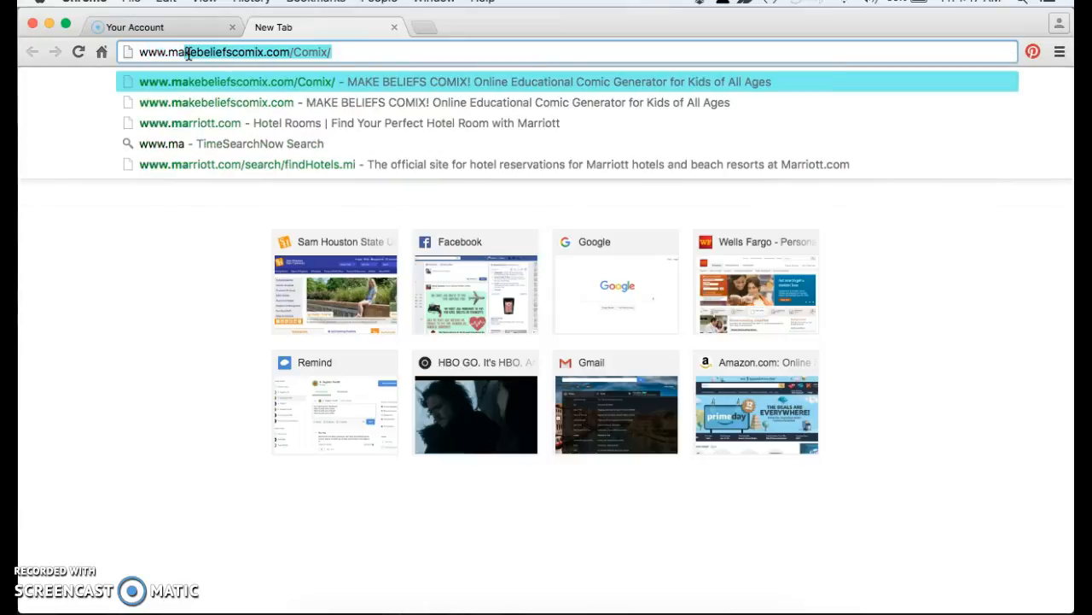
pyautogui.write('beliefs')
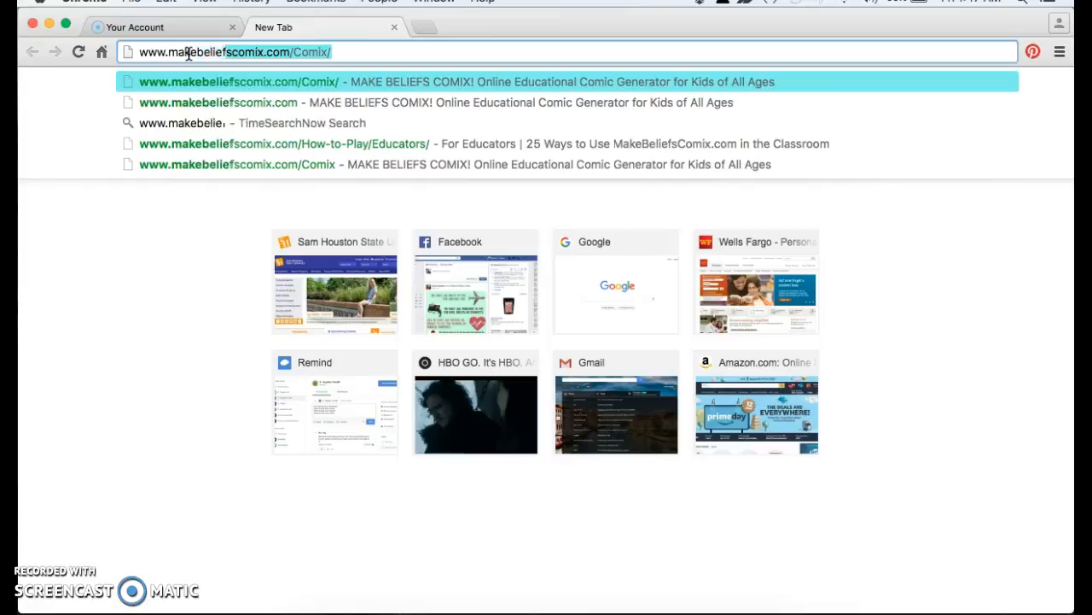
pyautogui.write('comix')
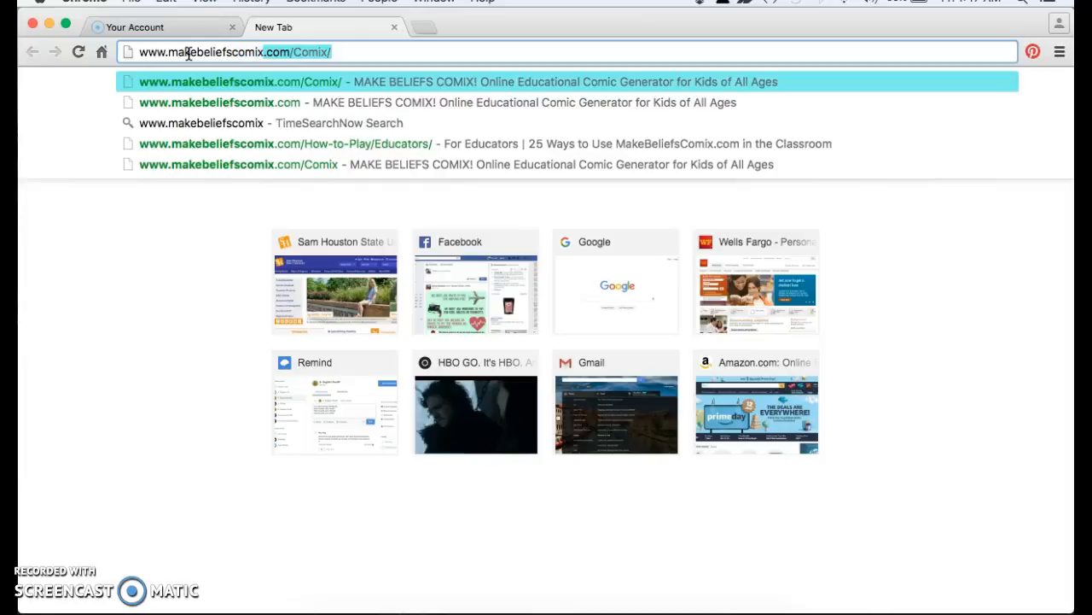
pyautogui.write('.com')
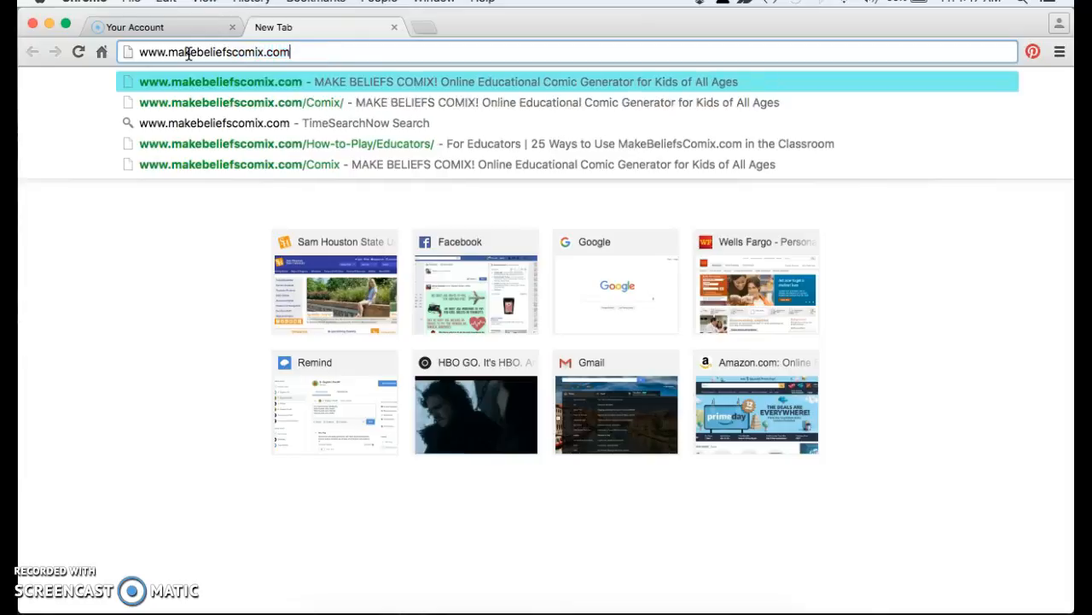
pyautogui.press('Return')
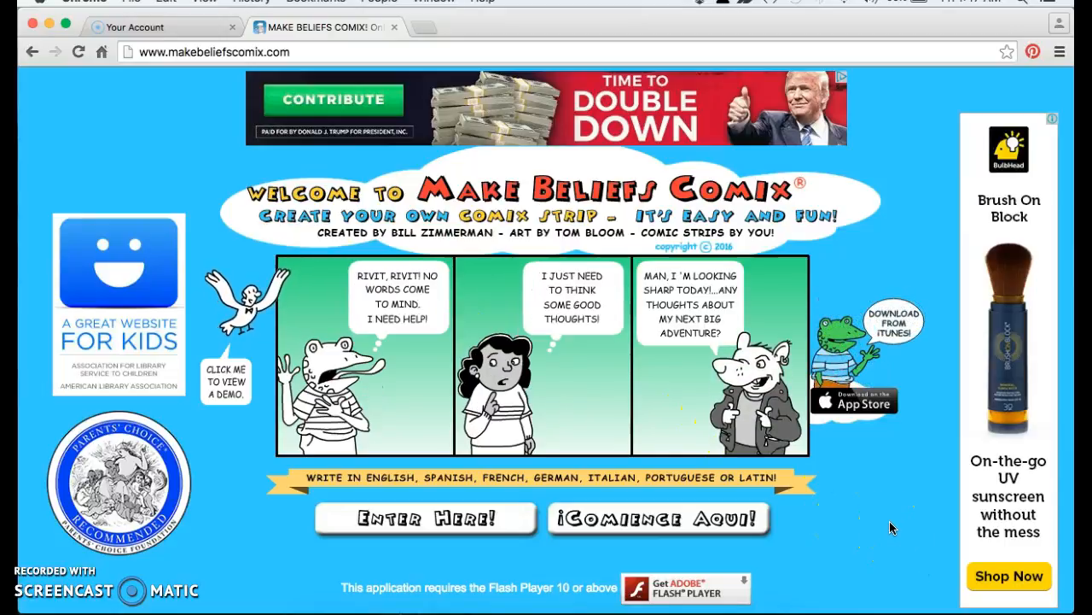
# - Enter the English version of the comic strip creator from the welcome page
pyautogui.scroll(-2, 890, 527)
pyautogui.scroll(2, 889, 528)
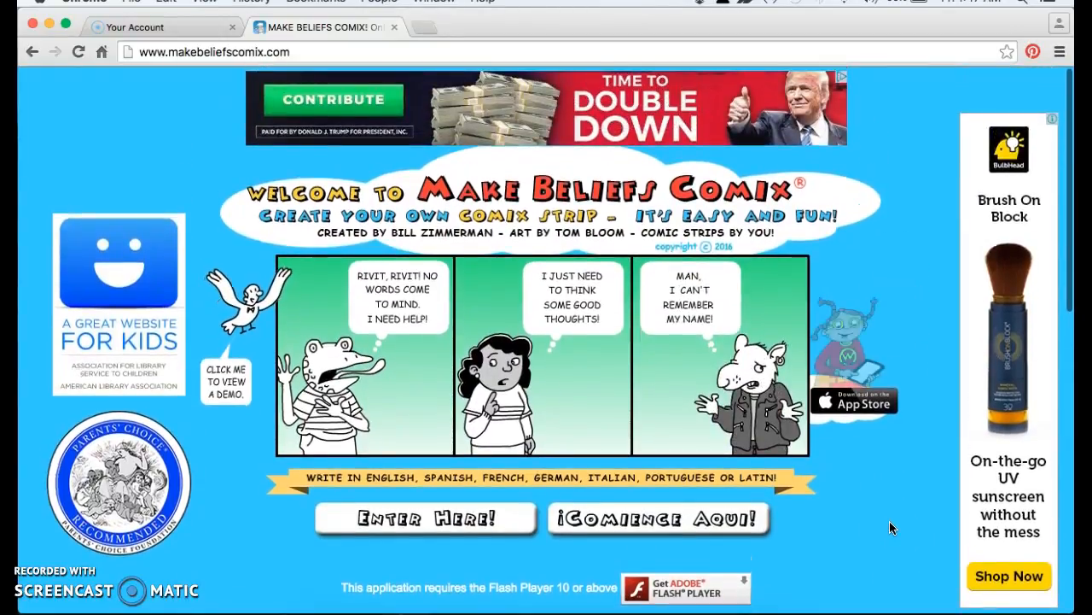
pyautogui.scroll(-1, 889, 528)
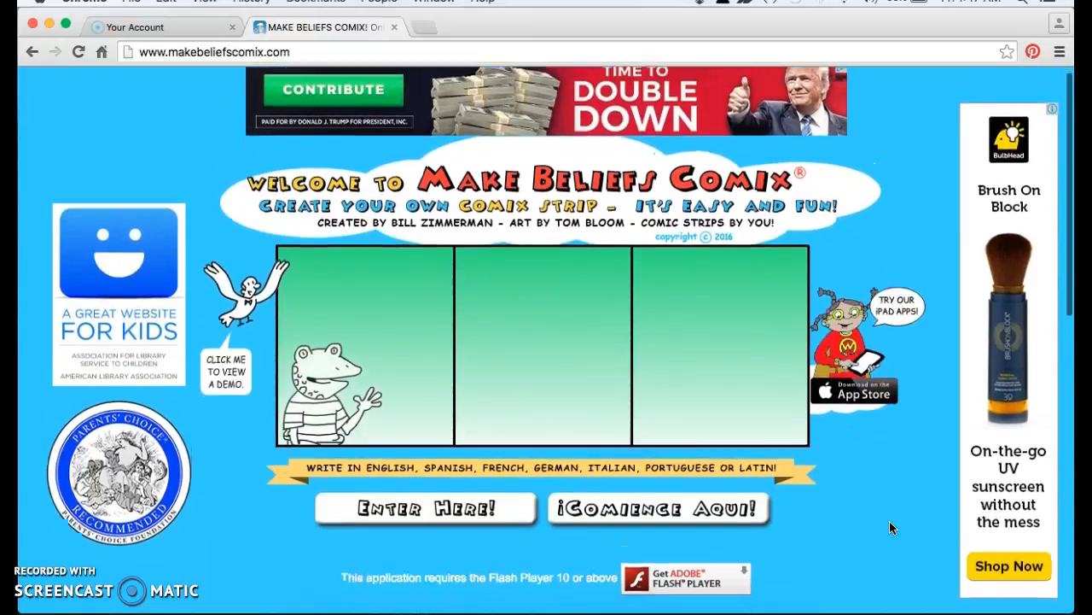
pyautogui.scroll(1, 889, 528)
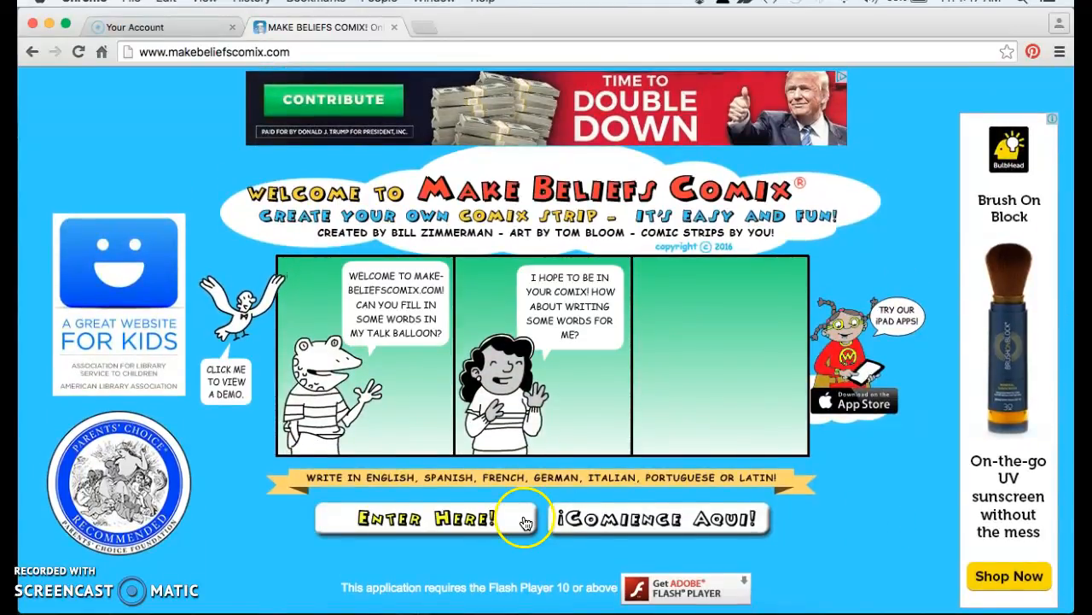
pyautogui.scroll(1, 541, 438)
pyautogui.scroll(-1, 541, 438)
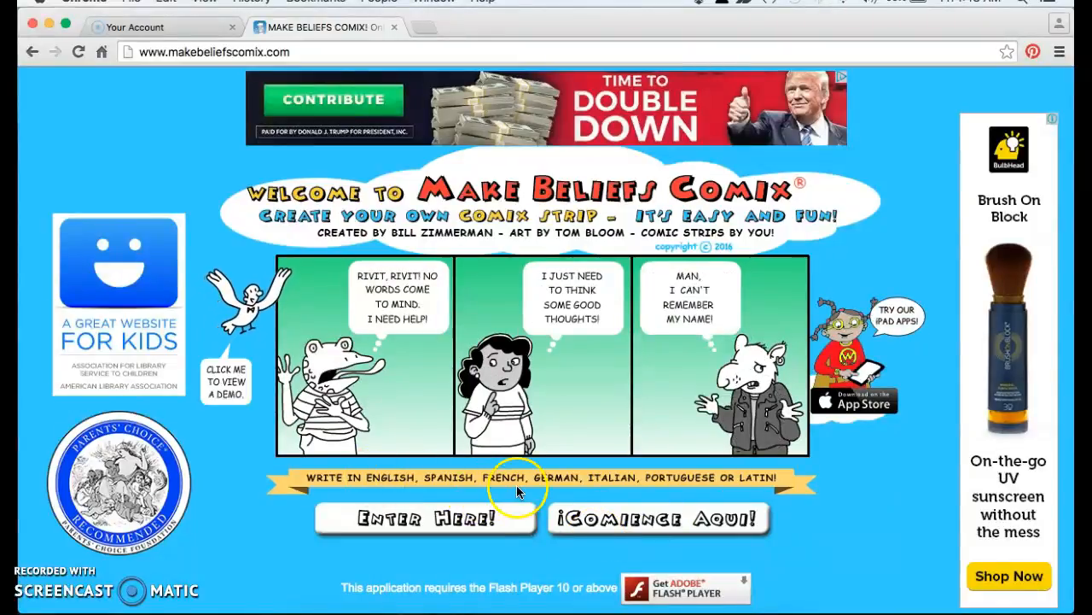
pyautogui.click(427, 523)
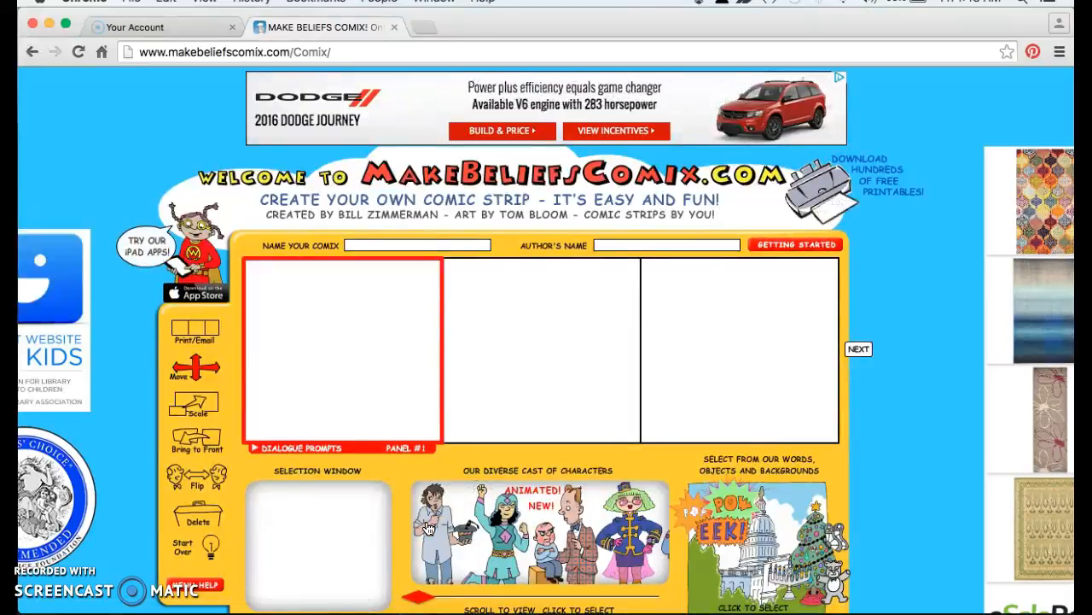
pyautogui.click(584, 542)
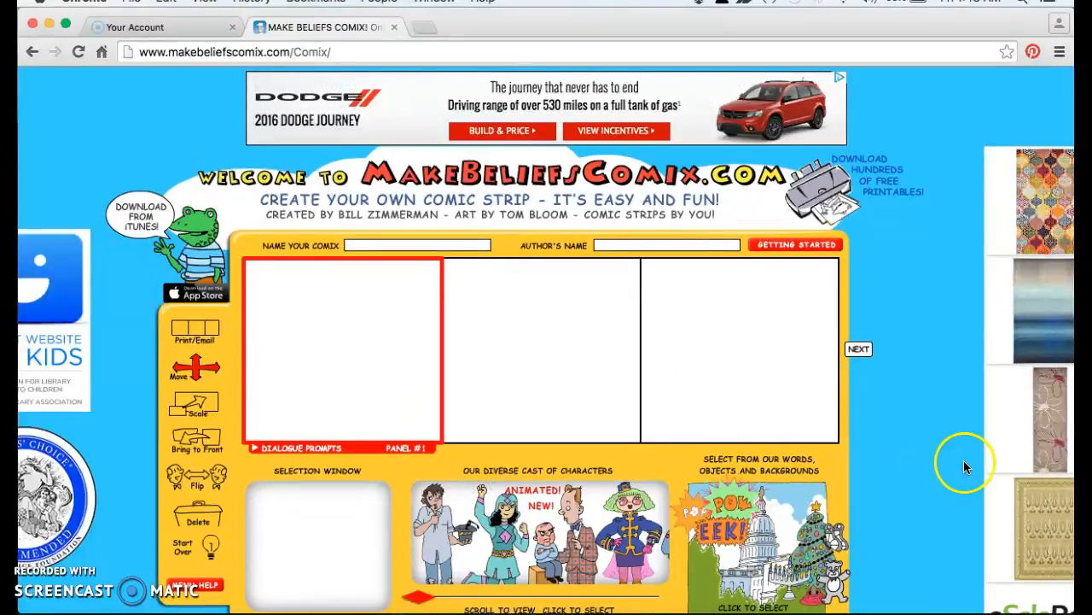
# - Name the comic "Library Hours" and fill in the author's name
pyautogui.scroll(-2, 937, 465)
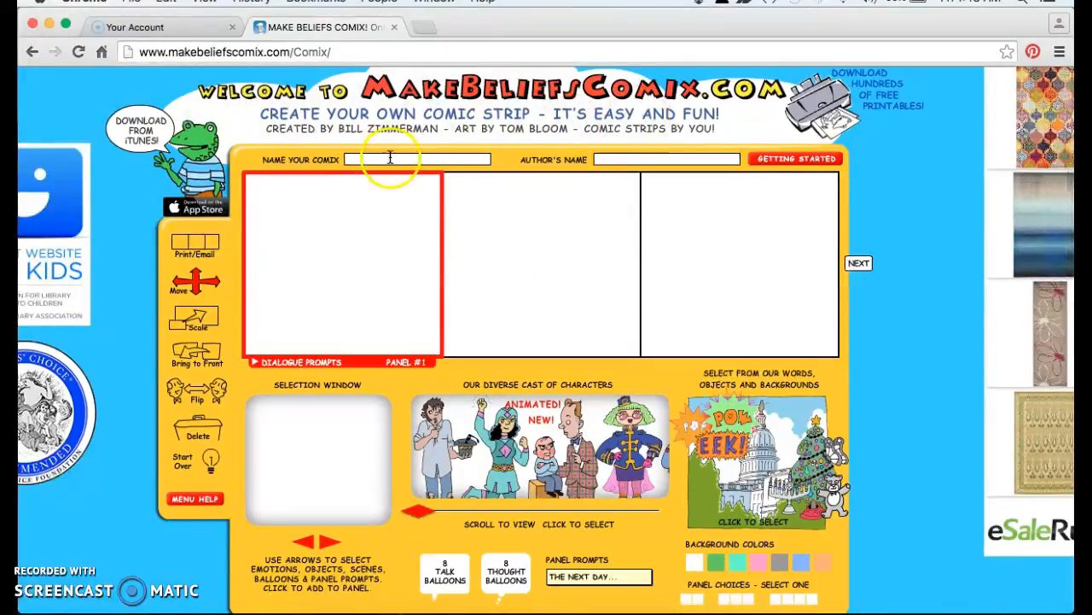
pyautogui.click(442, 160)
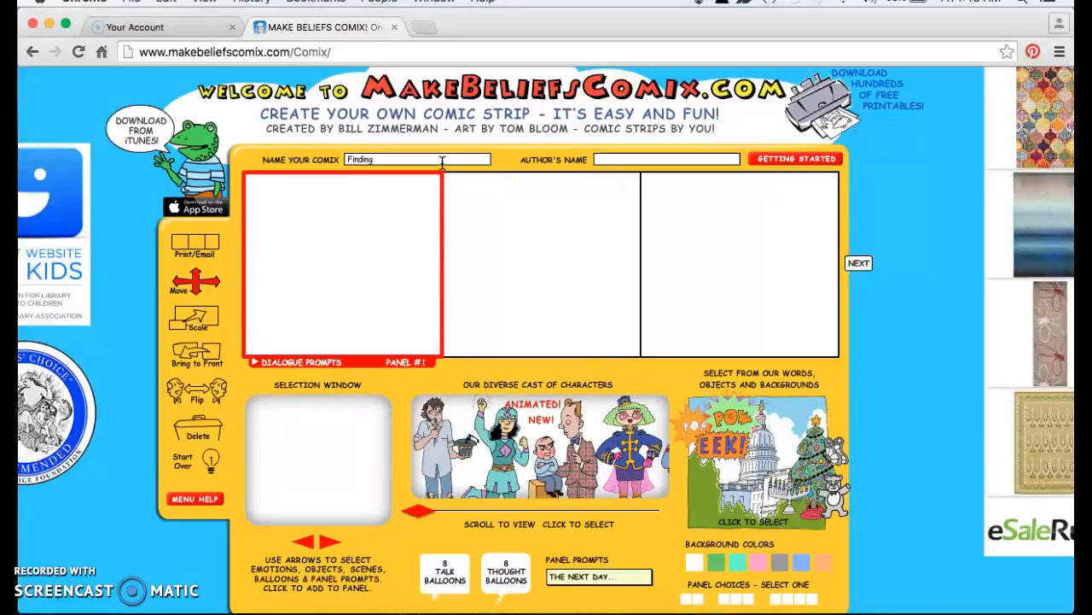
pyautogui.press('BackSpace')
pyautogui.press('BackSpace')
pyautogui.press('BackSpace')
pyautogui.press('BackSpace')
pyautogui.write('Lib')
pyautogui.click(623, 158)
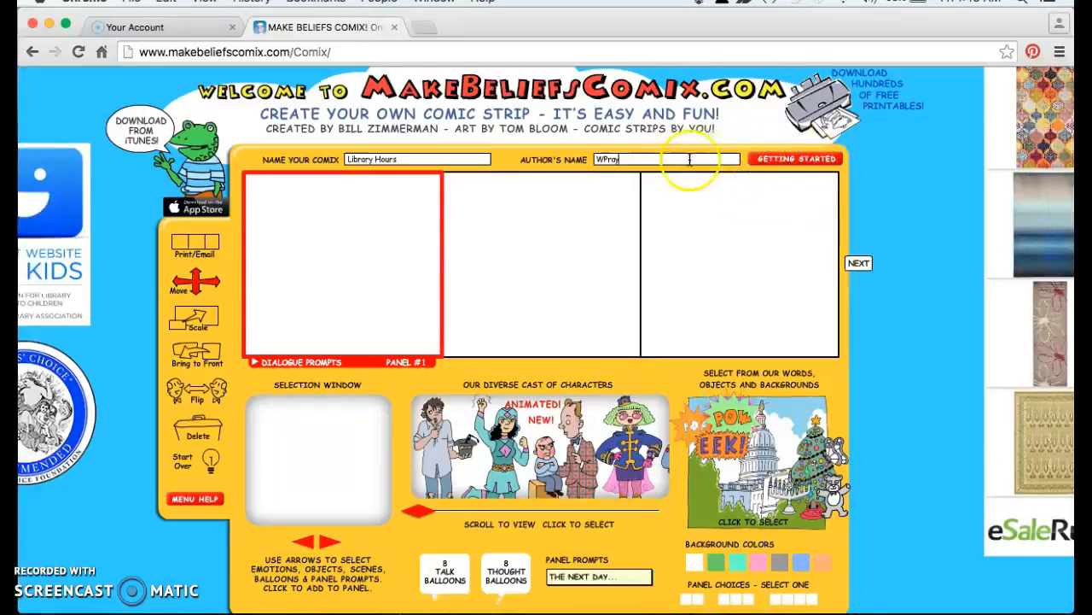
# - Display the Getting Started instructions and read how to add characters, balloons, objects and scenes to a panel
pyautogui.click(784, 162)
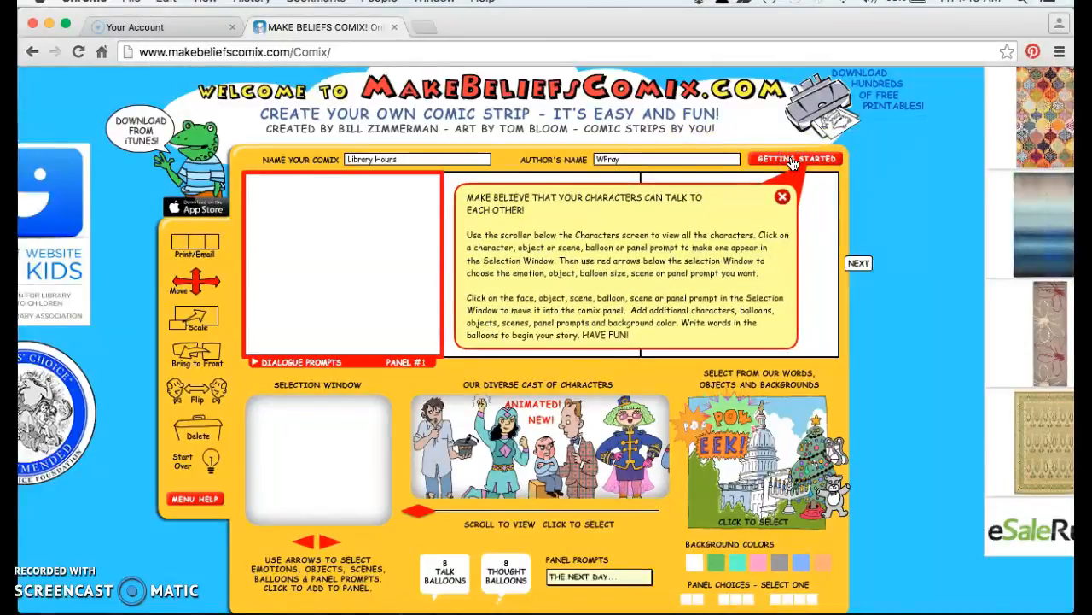
pyautogui.scroll(-1, 708, 281)
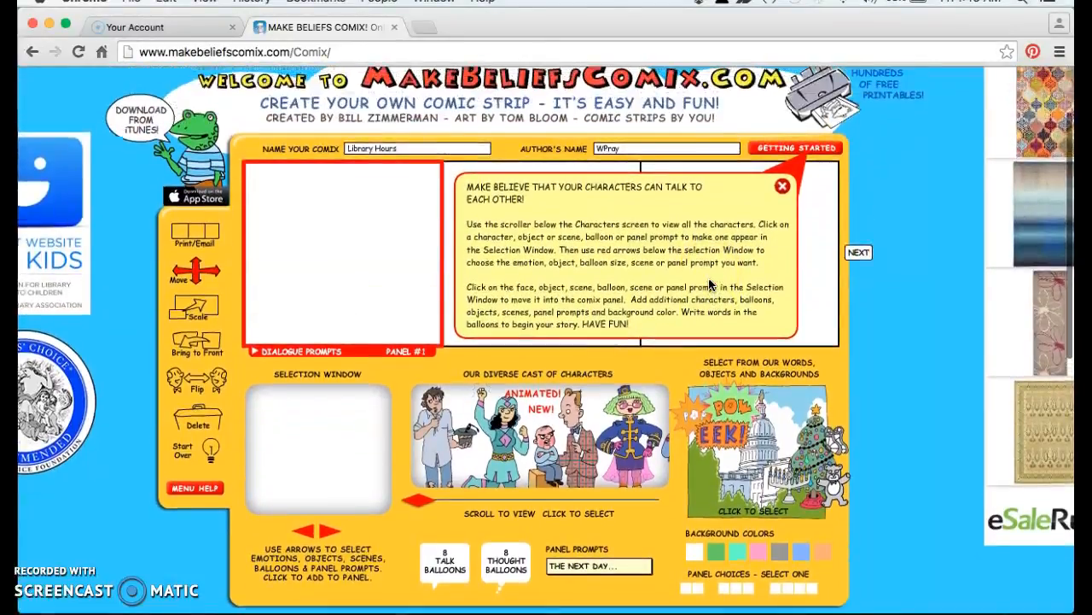
pyautogui.scroll(1, 708, 285)
pyautogui.click(585, 248)
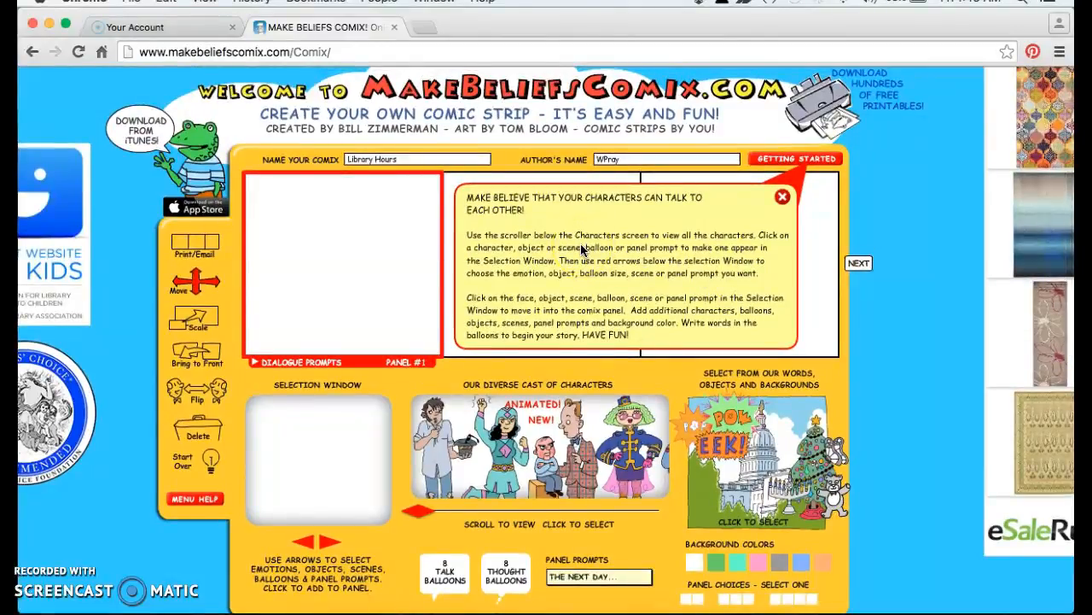
pyautogui.click(597, 213)
# - Browse further along the cast of characters and preview the different poses of the woman with a flower in her hair
pyautogui.moveTo(418, 512)
pyautogui.mouseDown()
pyautogui.moveTo(495, 519)
pyautogui.moveTo(410, 510)
pyautogui.moveTo(480, 509)
pyautogui.moveTo(469, 508)
pyautogui.mouseUp()
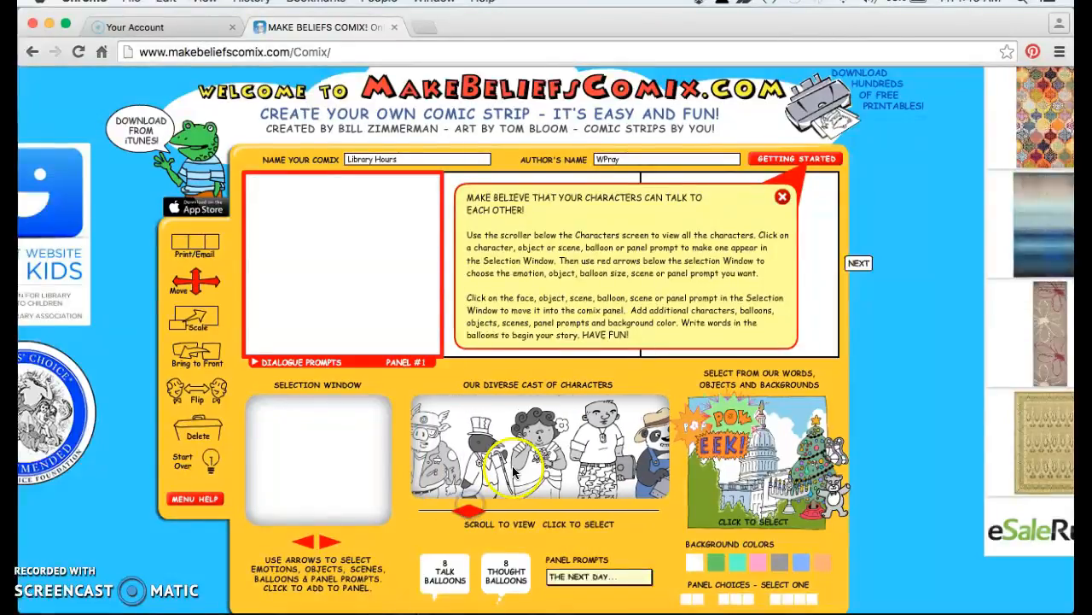
pyautogui.click(537, 460)
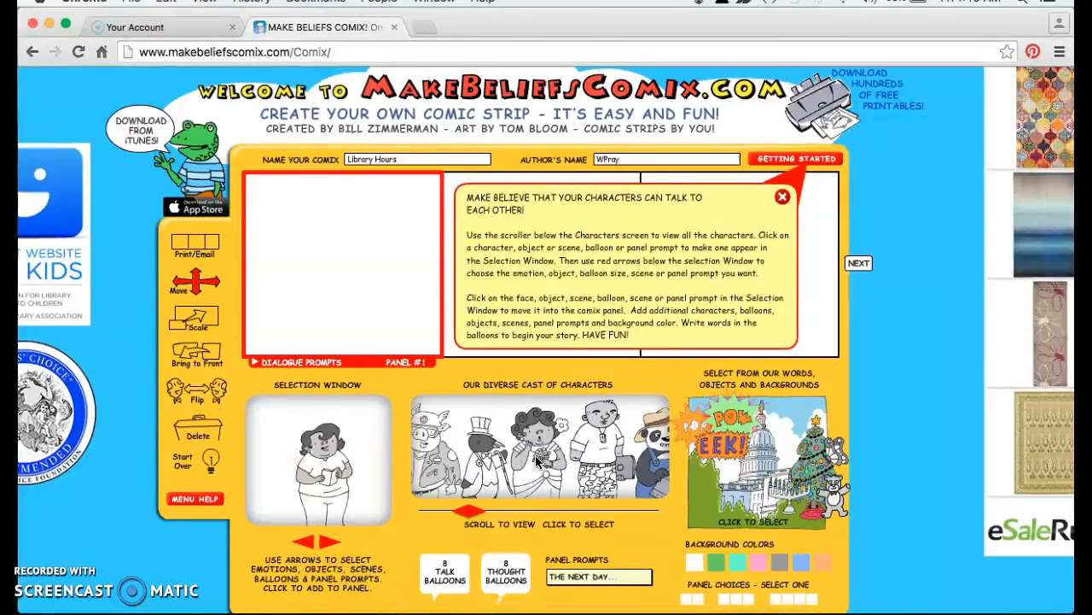
pyautogui.click(347, 412)
pyautogui.click(331, 541)
pyautogui.click(330, 544)
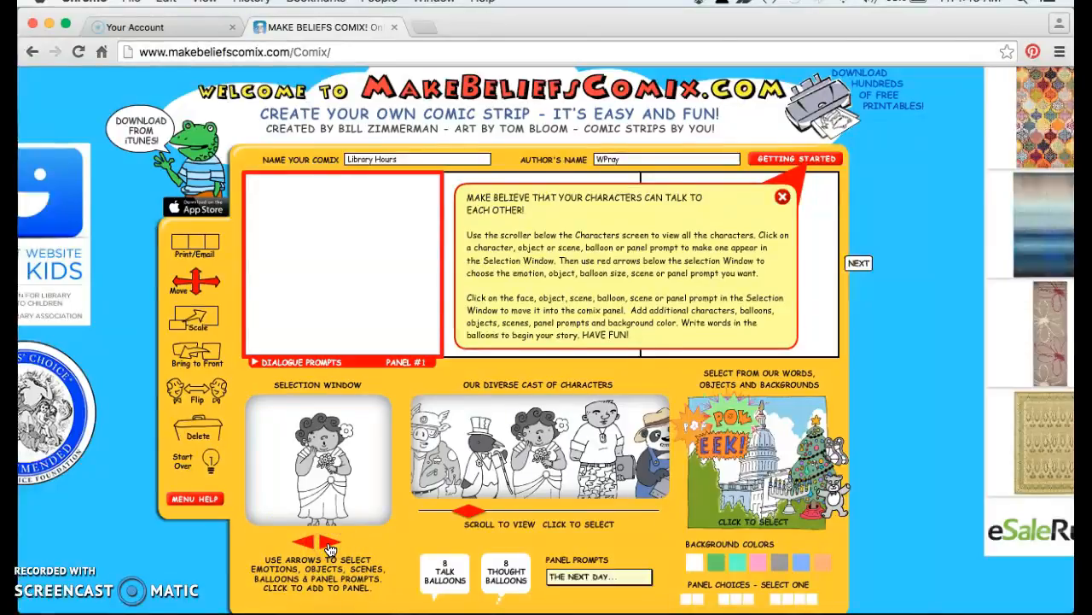
pyautogui.click(329, 543)
pyautogui.click(329, 544)
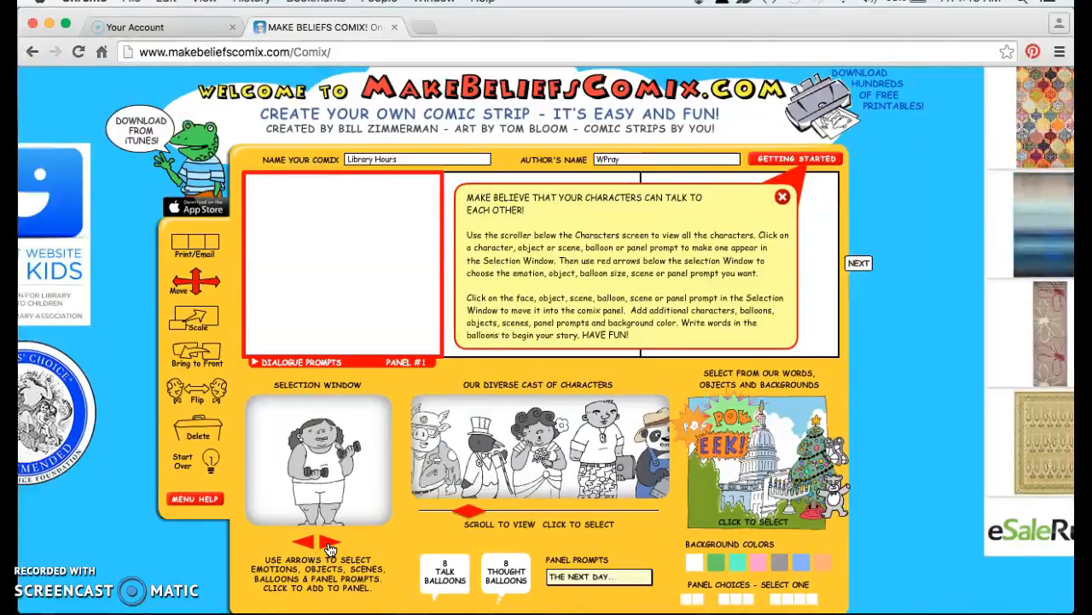
pyautogui.click(329, 544)
pyautogui.click(329, 543)
pyautogui.click(330, 544)
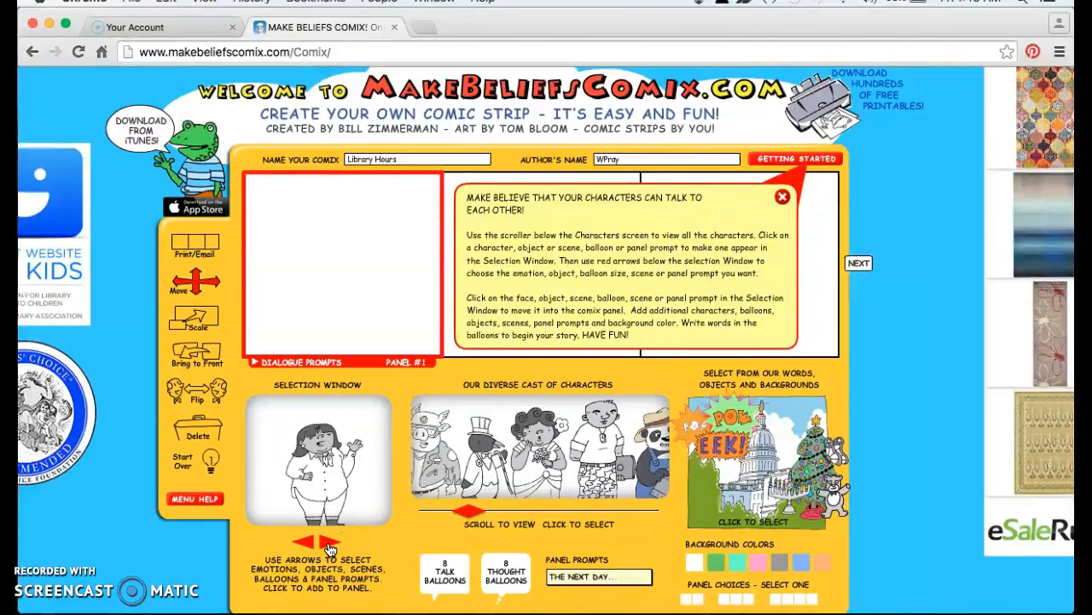
# - Preview the pig character's poses, ending on the one flexing its arms in sunglasses
pyautogui.click(423, 458)
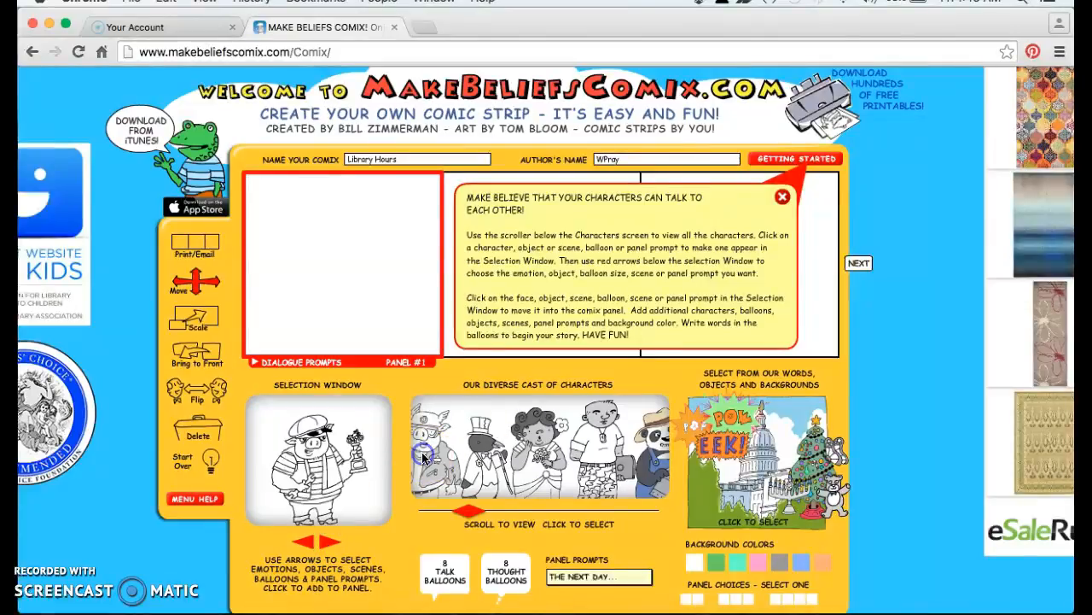
pyautogui.click(329, 543)
pyautogui.click(330, 543)
pyautogui.click(329, 544)
pyautogui.click(330, 544)
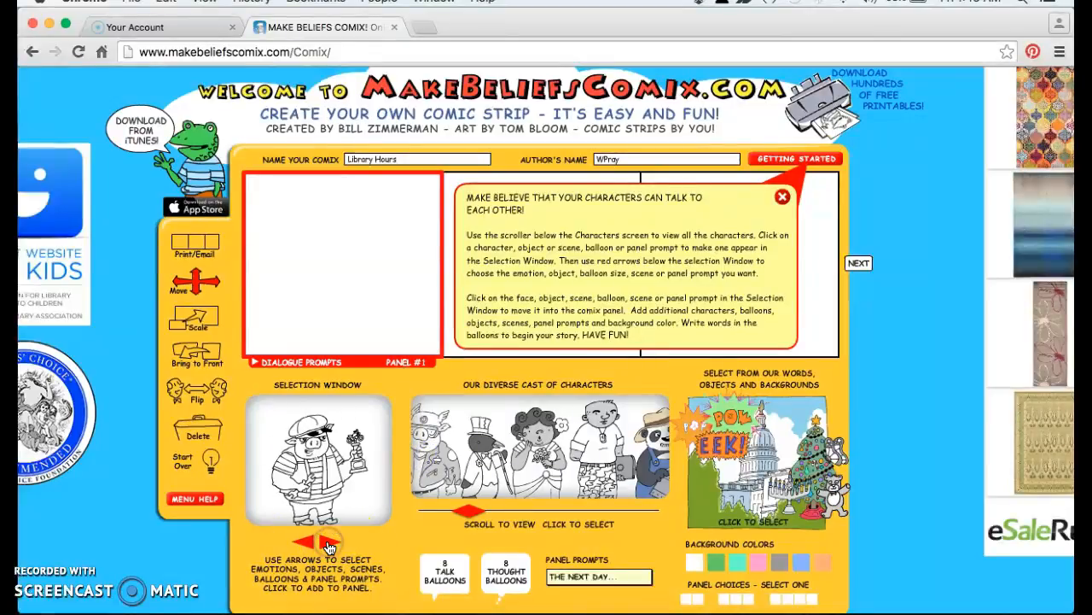
pyautogui.click(329, 544)
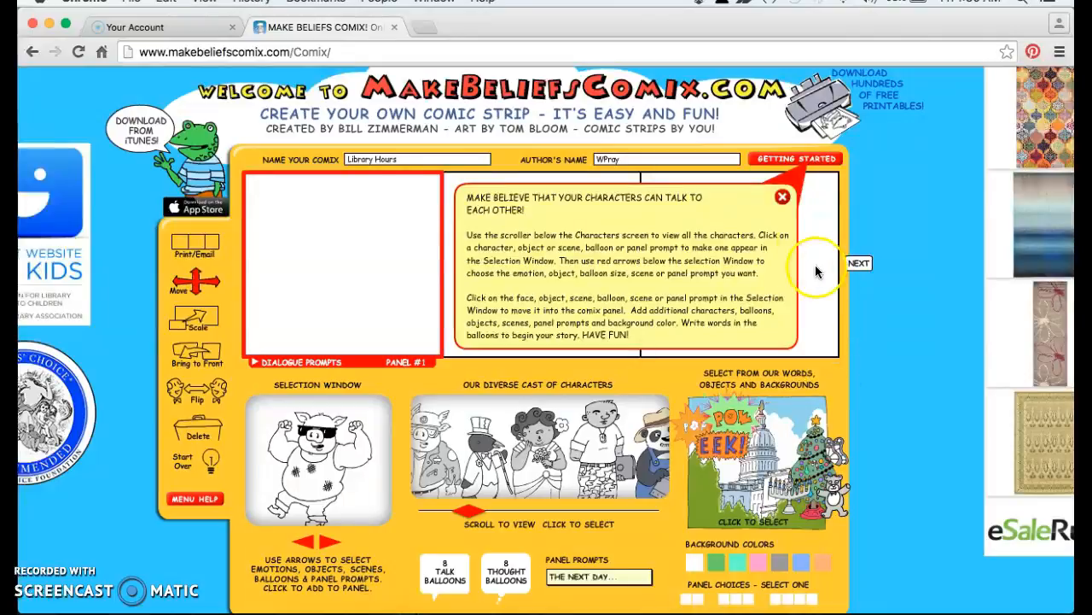
# - Close the Getting Started instructions and look over the choices for words, objects, backgrounds, background colors and panels
pyautogui.click(782, 198)
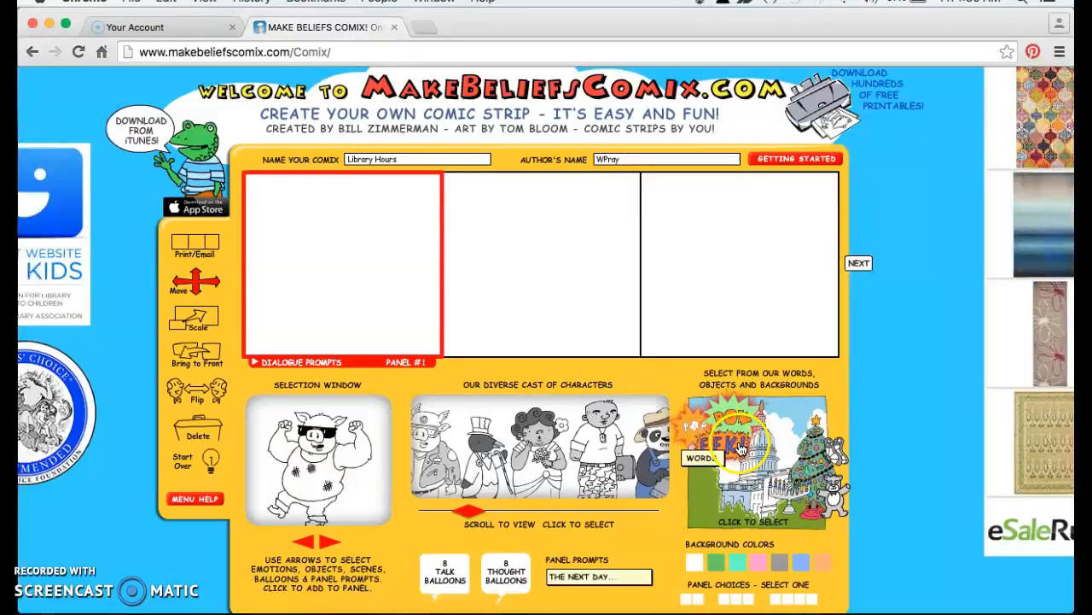
pyautogui.click(777, 490)
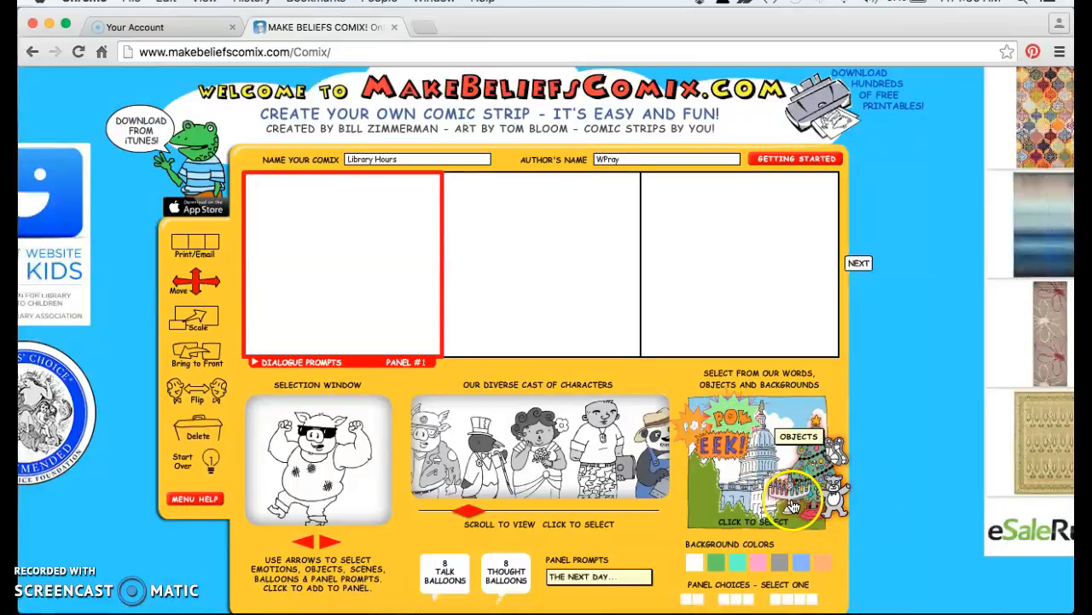
pyautogui.scroll(-2, 792, 507)
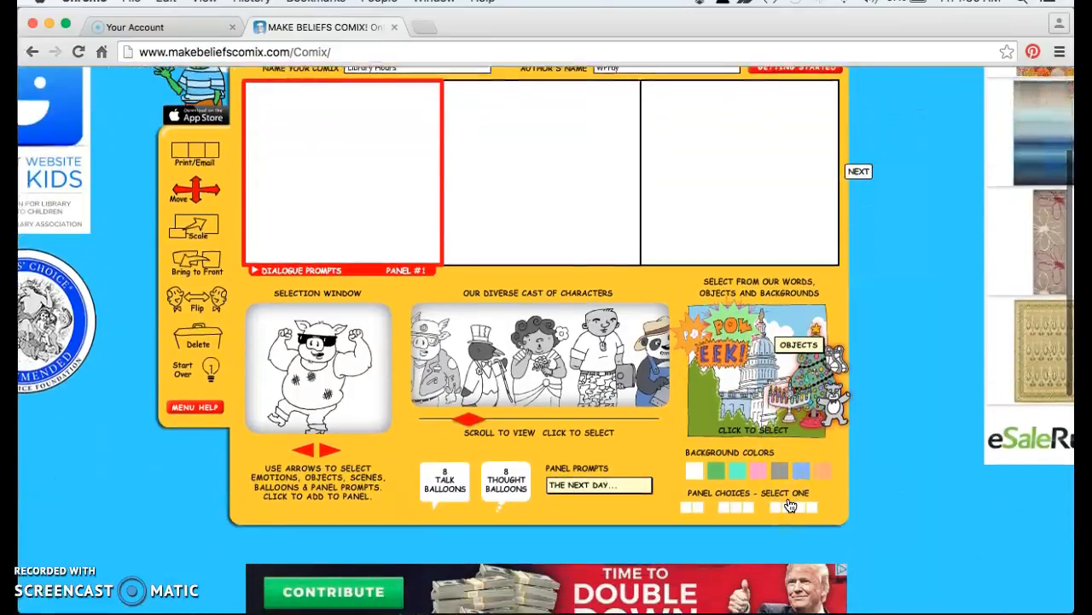
pyautogui.scroll(1, 791, 505)
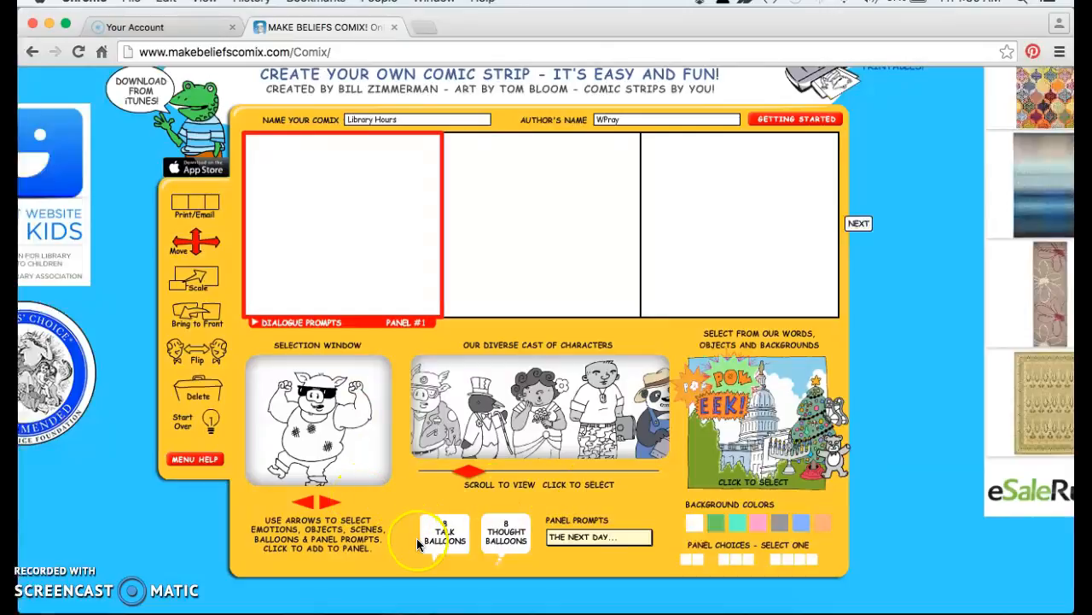
# - Load the talk balloons into the selection window and preview their different sizes and pointer directions
pyautogui.click(458, 552)
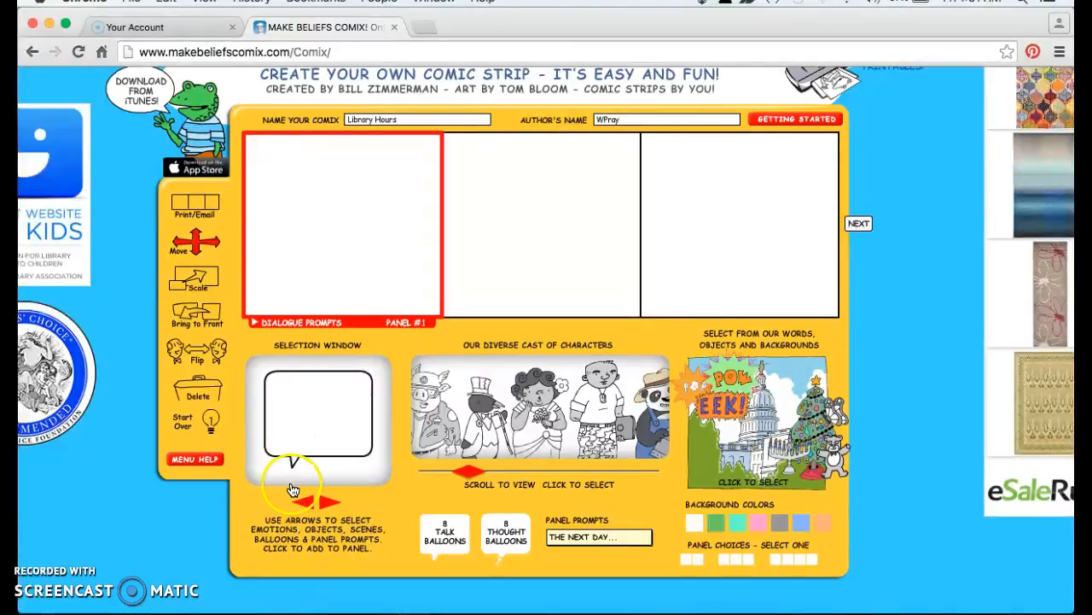
pyautogui.click(309, 509)
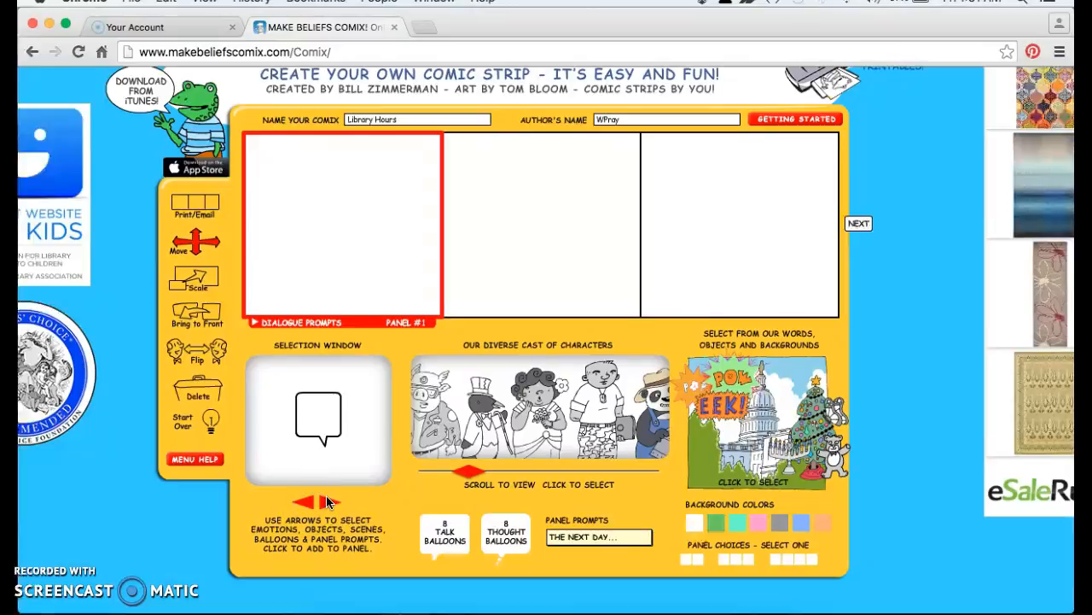
pyautogui.click(327, 503)
pyautogui.click(326, 503)
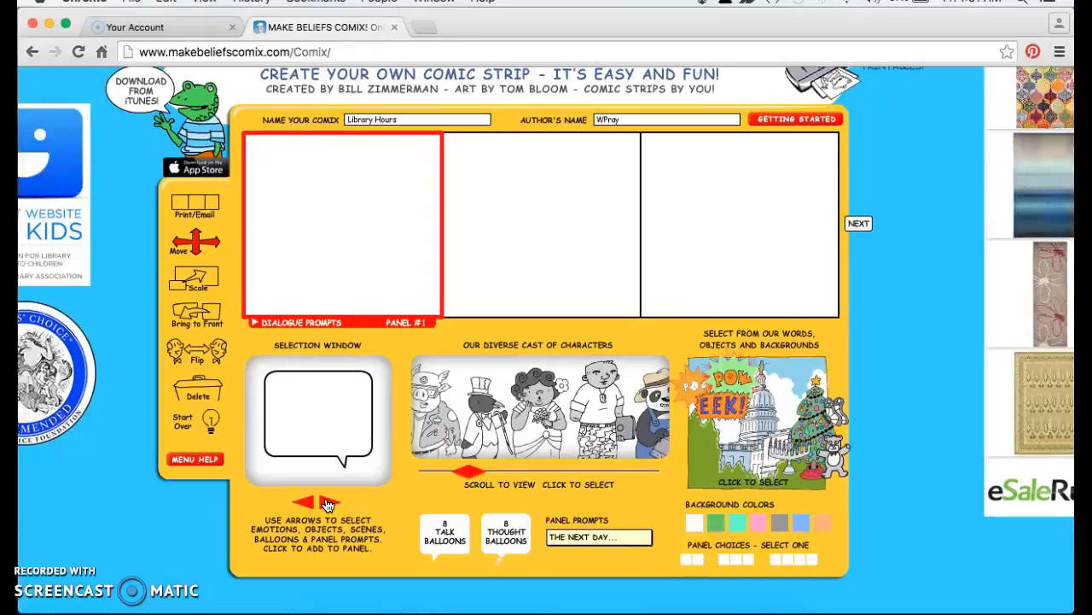
pyautogui.click(327, 504)
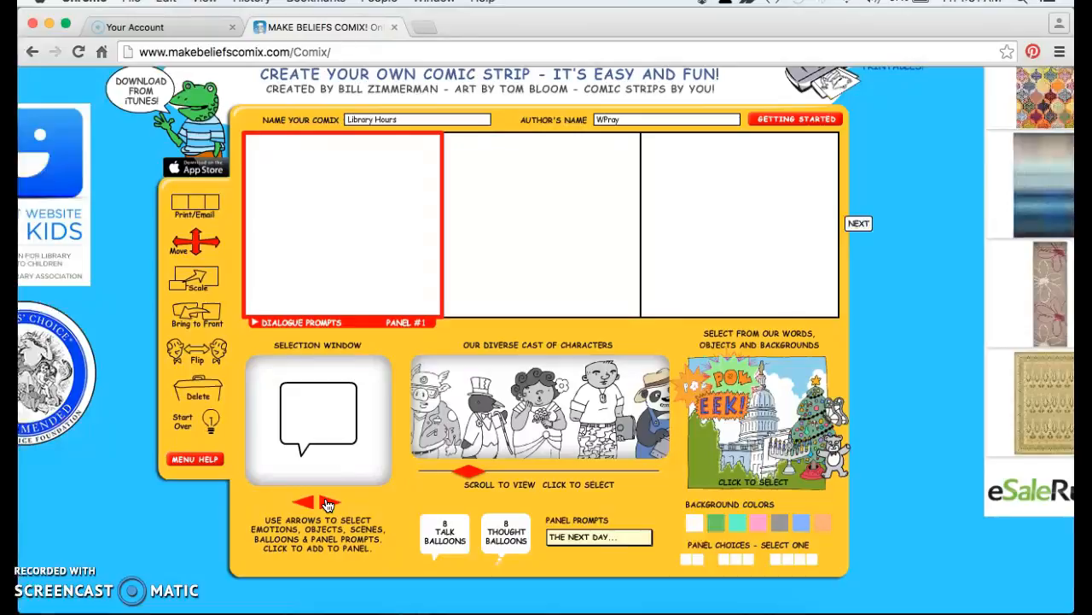
pyautogui.click(327, 503)
pyautogui.click(327, 503)
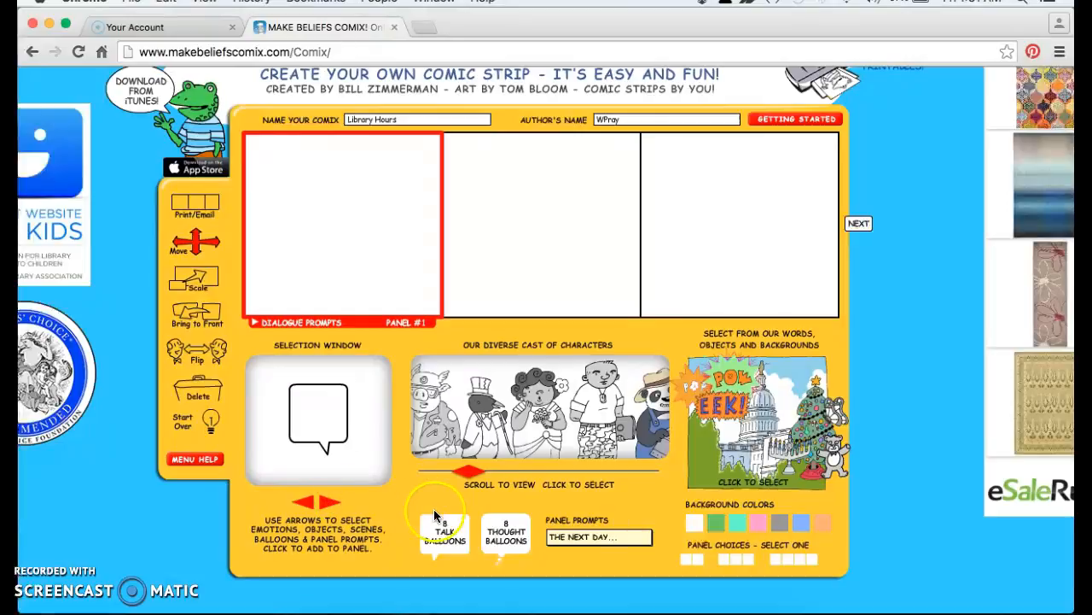
# - Finish previewing the talk balloons, then load the thought balloons and preview their different sizes
pyautogui.click(331, 502)
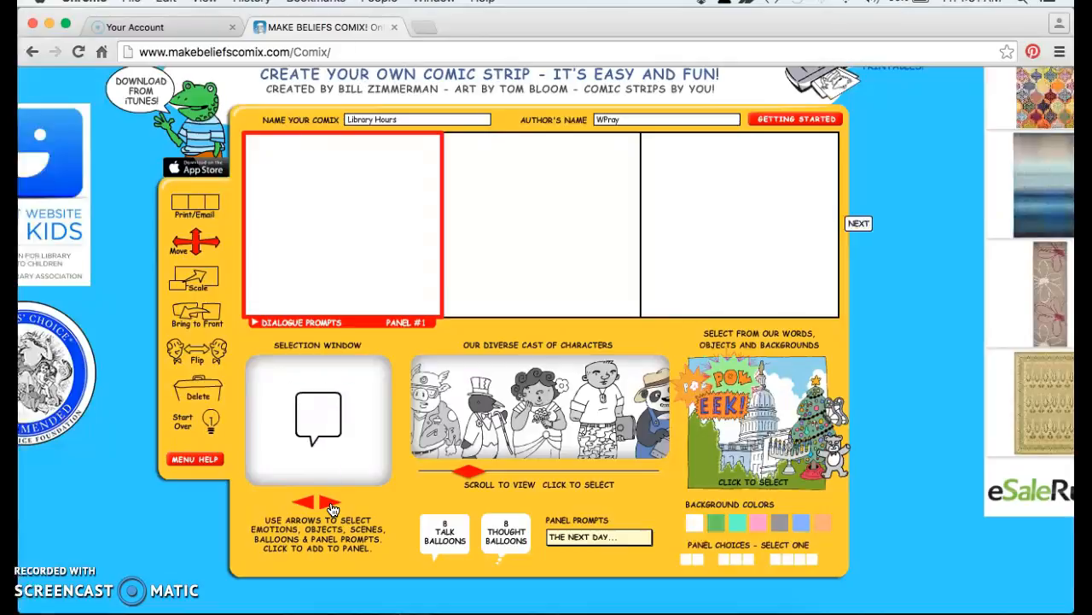
pyautogui.click(331, 502)
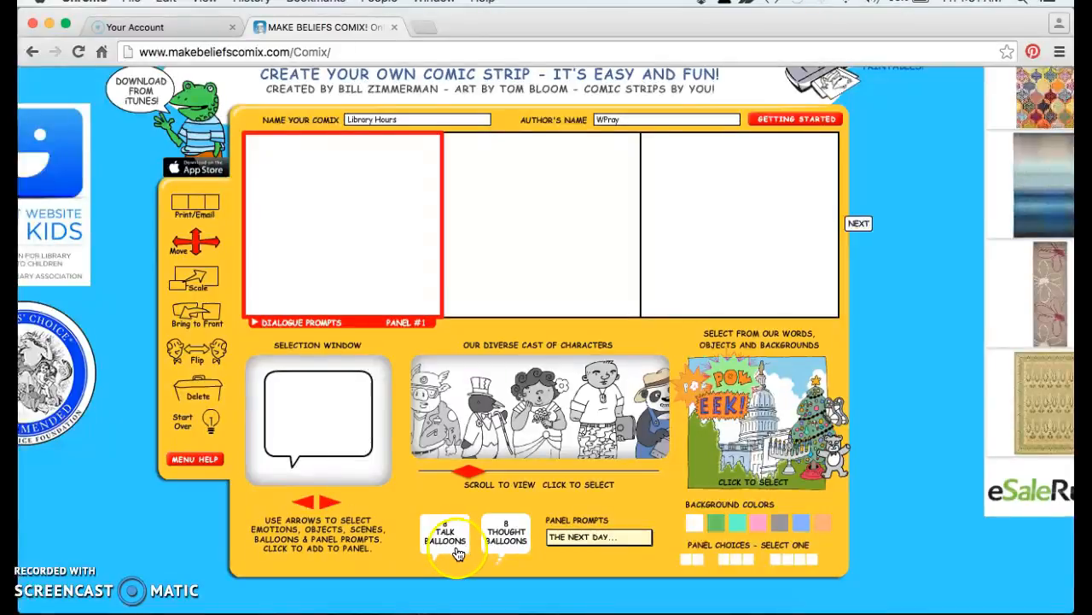
pyautogui.click(507, 538)
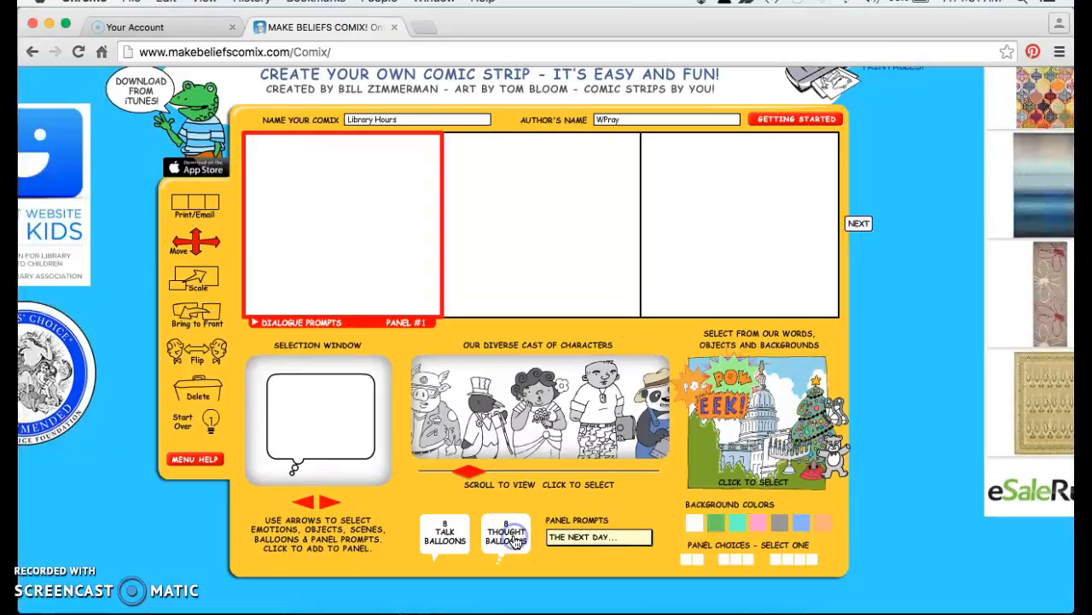
pyautogui.click(329, 505)
pyautogui.click(330, 506)
pyautogui.click(330, 505)
pyautogui.click(329, 506)
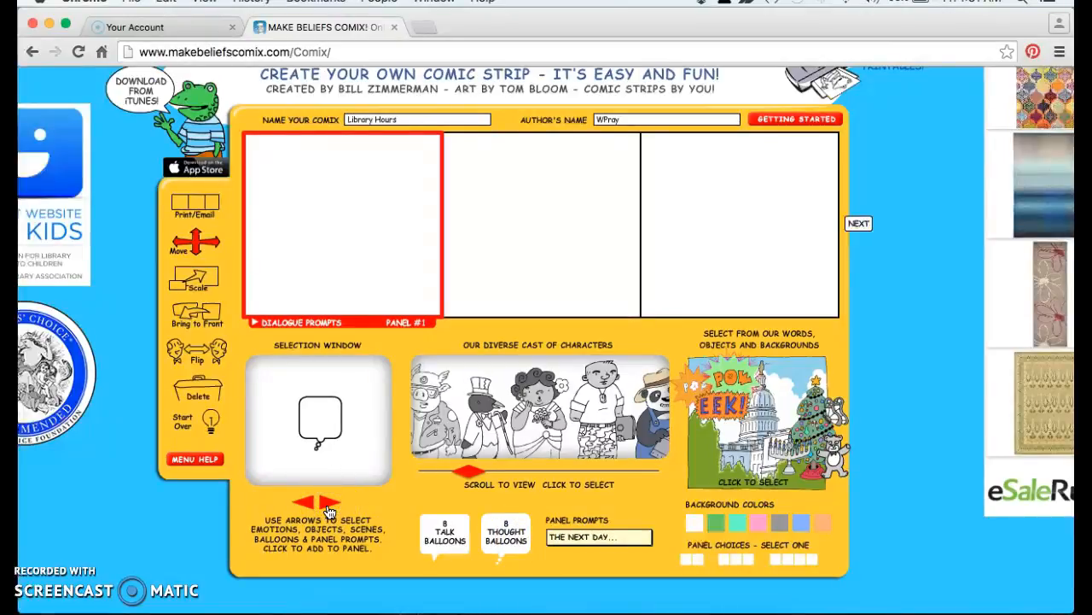
pyautogui.click(329, 505)
# - Load the panel prompts into the selection window and browse them, ending on "TYPE YOUR OWN..."
pyautogui.click(602, 544)
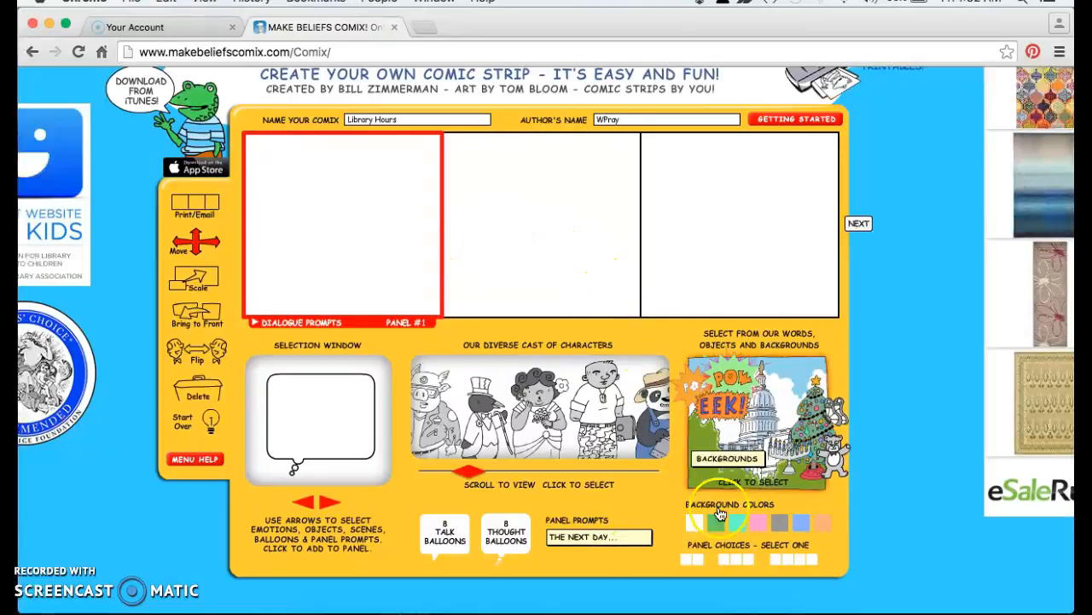
pyautogui.click(617, 537)
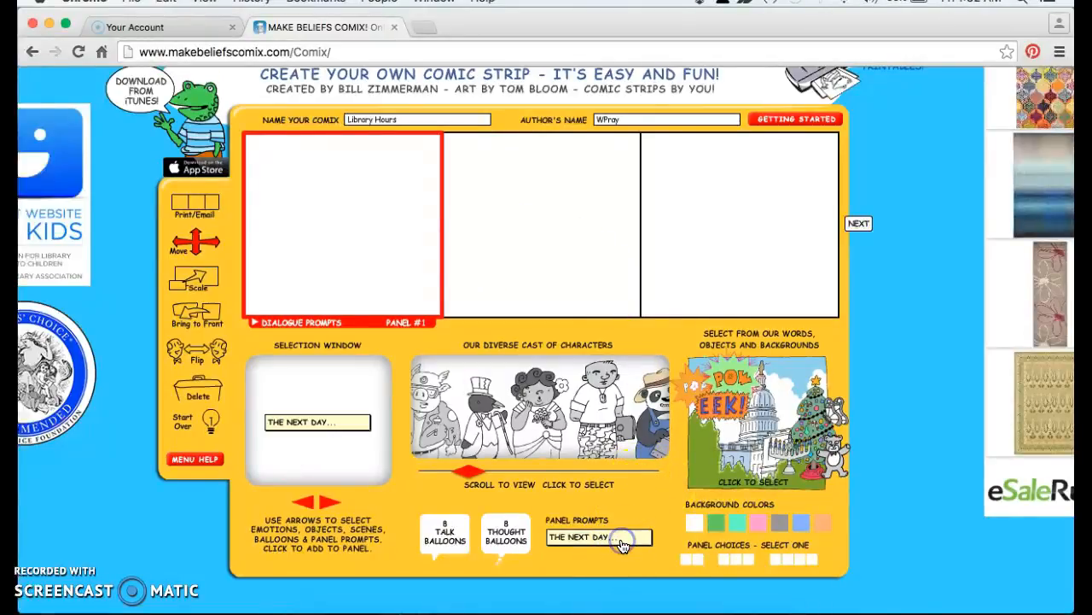
pyautogui.click(328, 503)
pyautogui.click(328, 504)
pyautogui.click(329, 504)
pyautogui.click(328, 504)
pyautogui.click(329, 504)
pyautogui.click(305, 502)
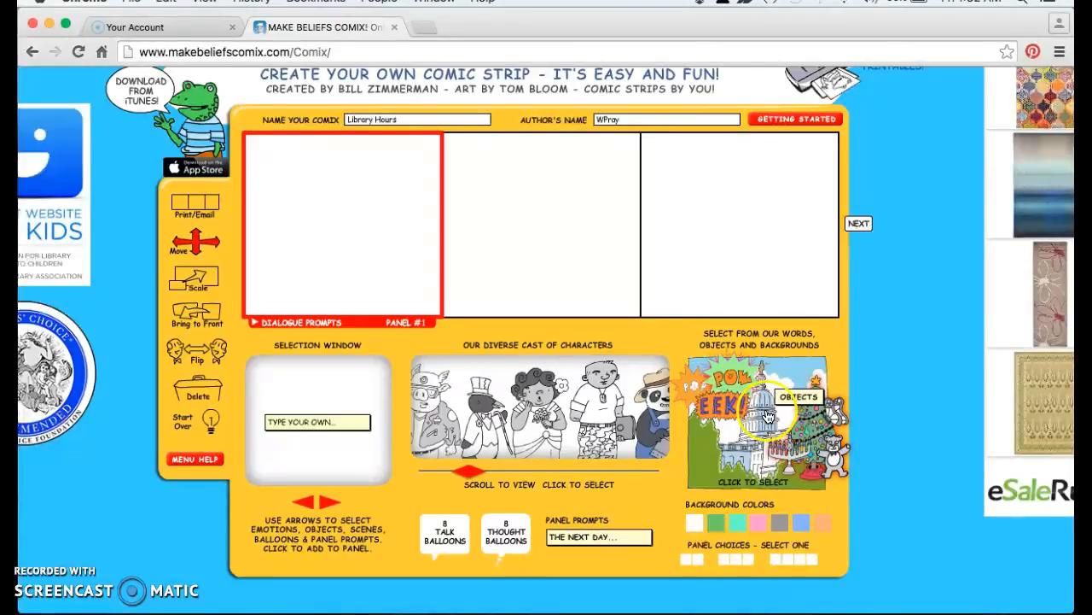
# - Load the backgrounds into the selection window and preview the scenes, such as the city street, the Capitol and the living rooms
pyautogui.click(758, 482)
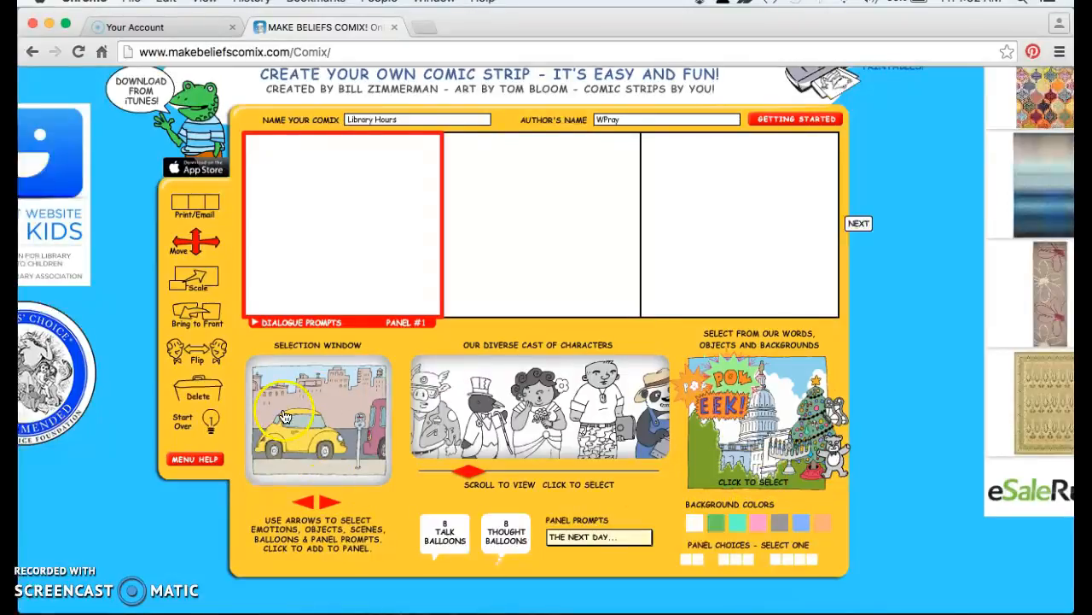
pyautogui.click(328, 509)
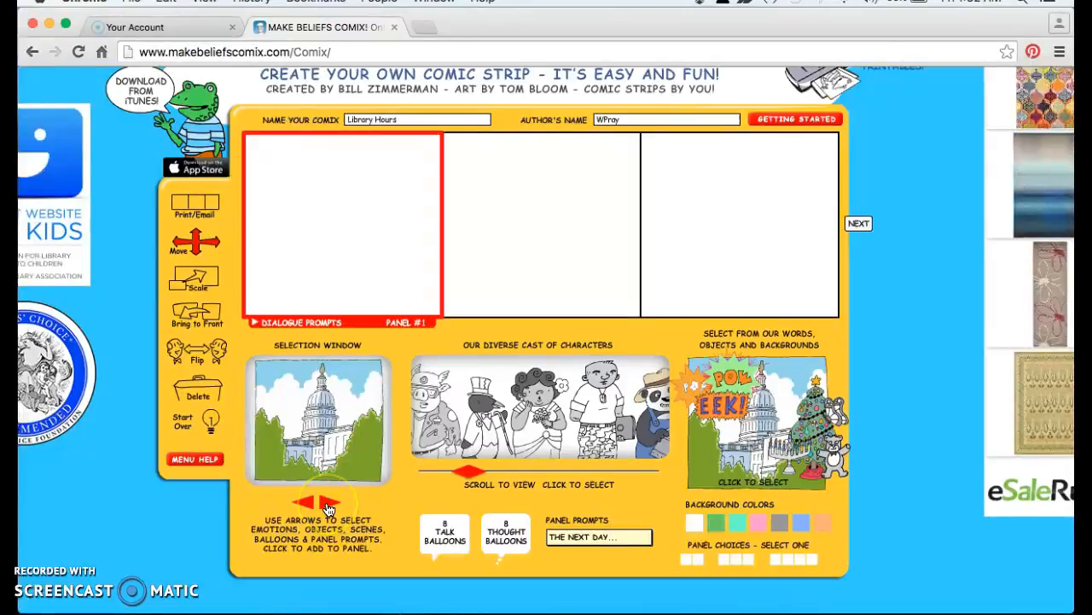
pyautogui.click(329, 509)
pyautogui.click(329, 509)
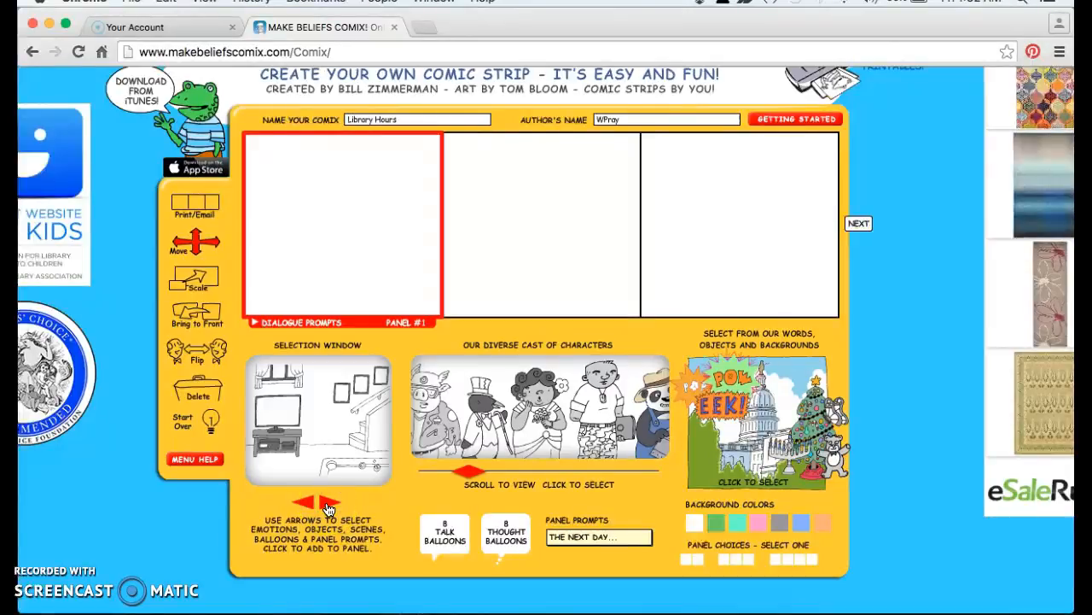
pyautogui.click(329, 509)
pyautogui.click(328, 509)
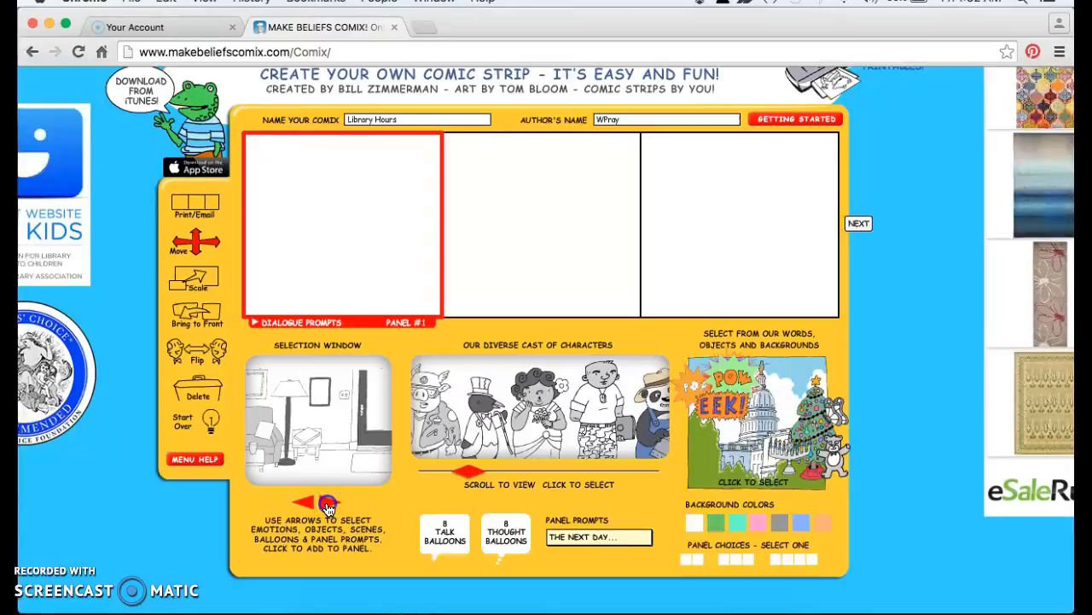
pyautogui.click(329, 509)
pyautogui.click(329, 508)
pyautogui.click(328, 509)
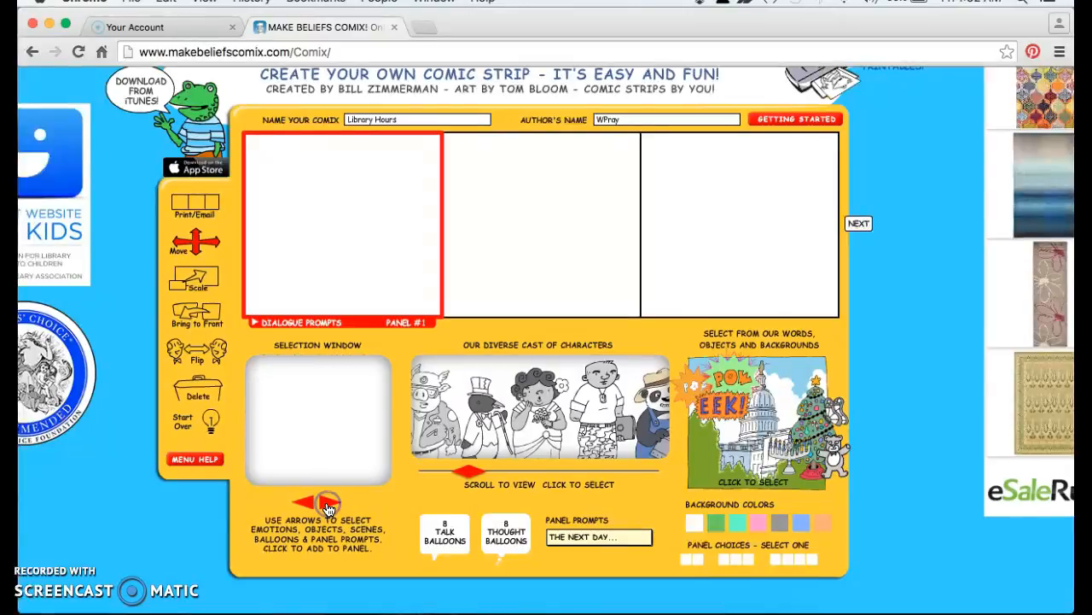
pyautogui.click(328, 508)
pyautogui.click(328, 509)
pyautogui.click(329, 508)
pyautogui.click(329, 509)
# - Preview the comic word effects such as POOF, POP and ZING, returning to POOF
pyautogui.click(328, 509)
pyautogui.click(328, 509)
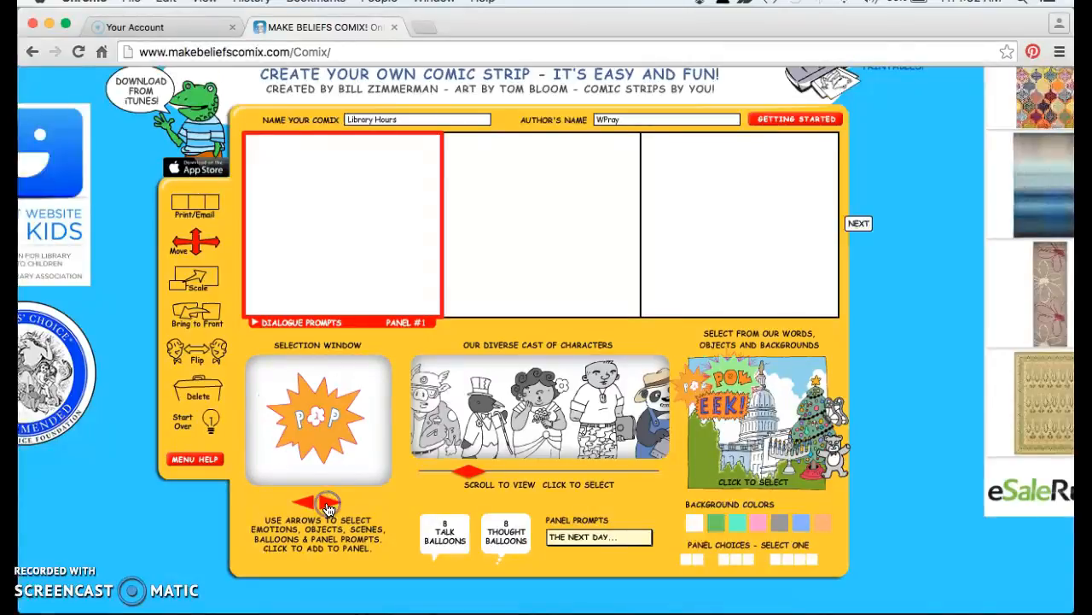
pyautogui.click(305, 509)
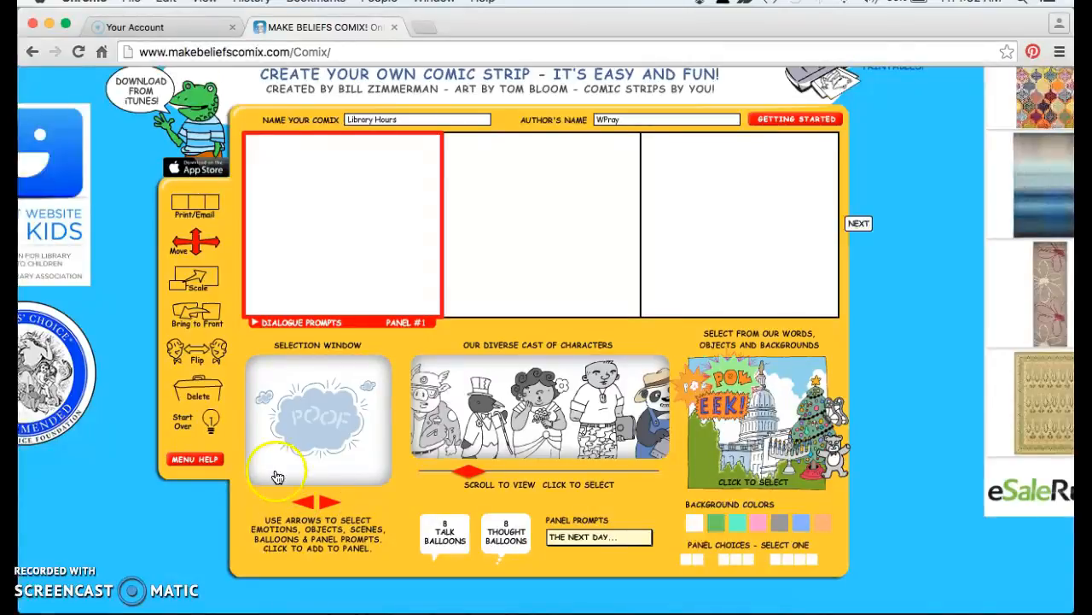
pyautogui.click(329, 503)
pyautogui.click(329, 504)
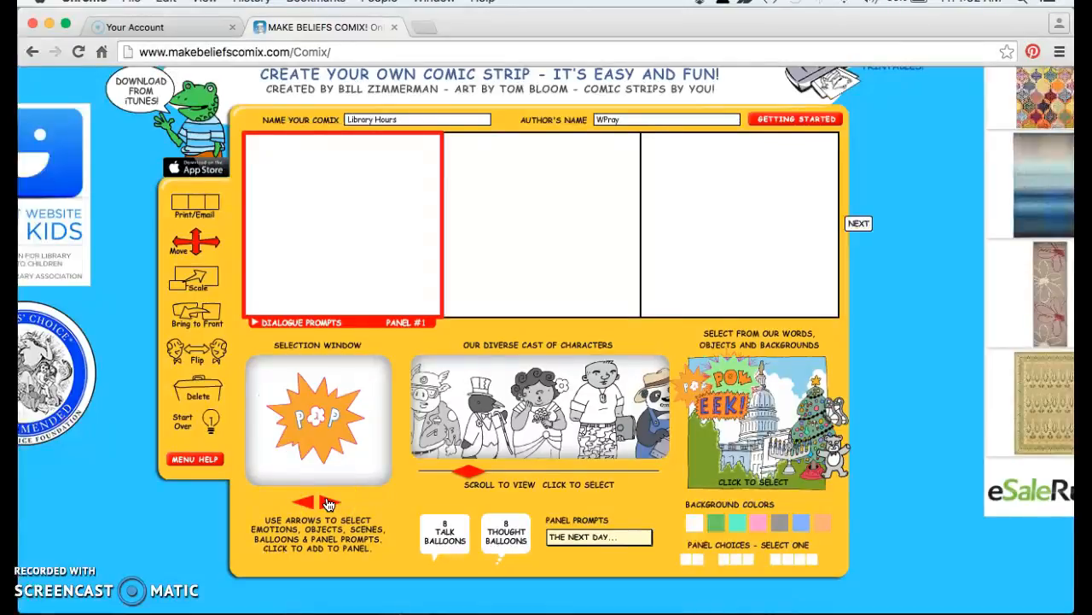
pyautogui.click(328, 504)
pyautogui.click(328, 504)
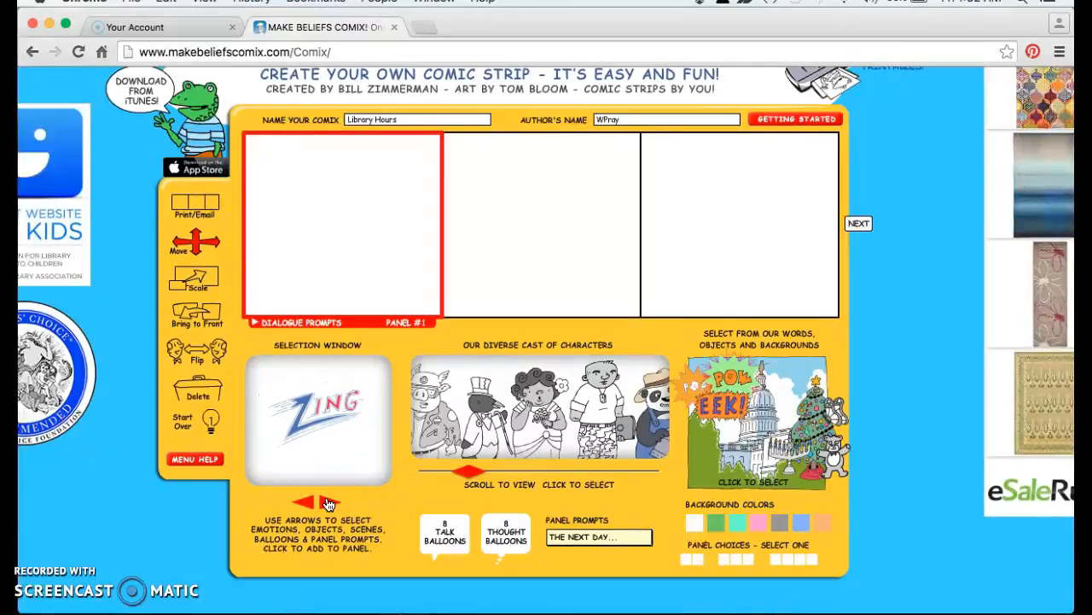
pyautogui.click(305, 502)
pyautogui.click(306, 503)
pyautogui.click(306, 503)
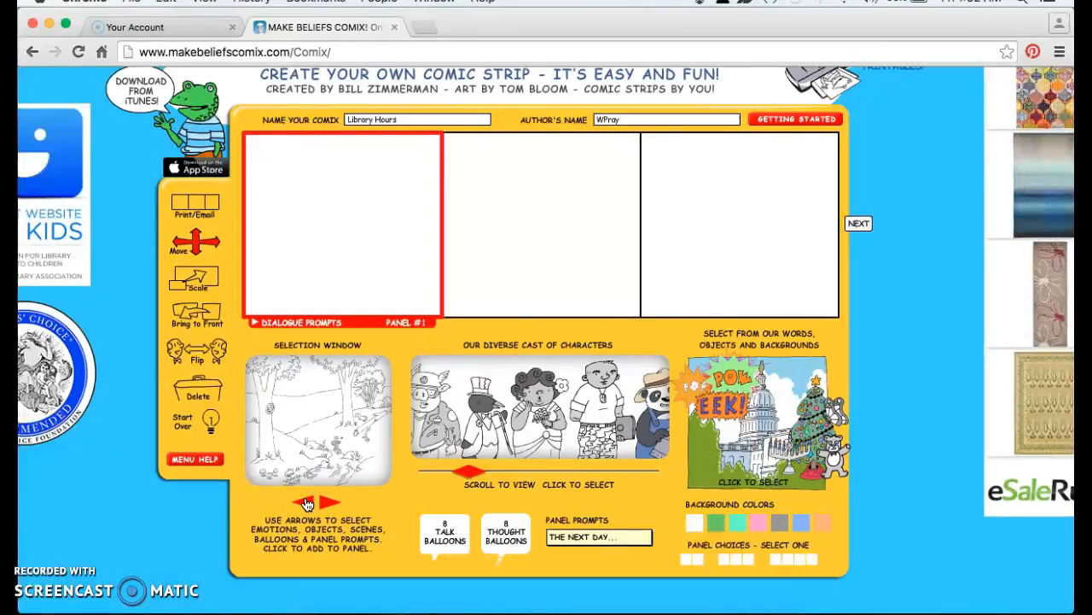
pyautogui.click(330, 503)
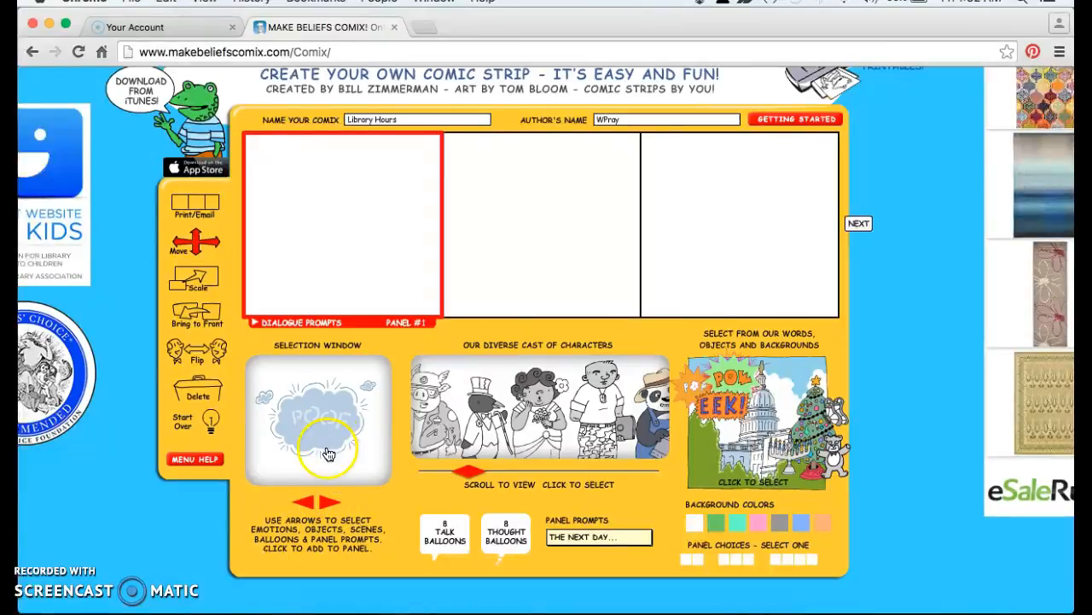
# - Browse on through the objects, such as the muffin and the laptop, until the city street with the yellow car comes around again
pyautogui.click(331, 505)
pyautogui.click(330, 506)
pyautogui.click(330, 506)
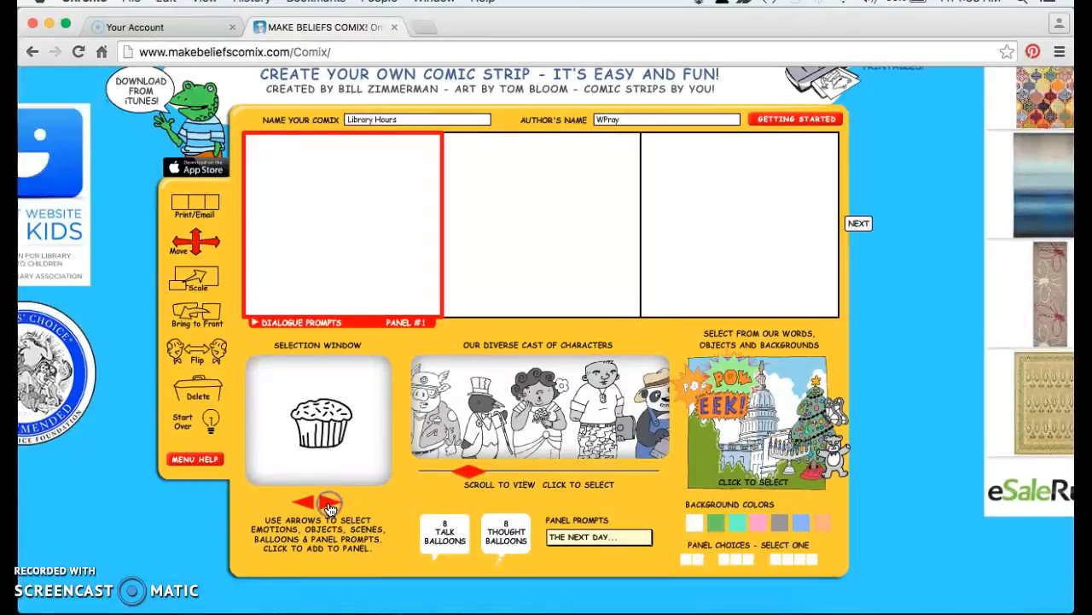
pyautogui.click(329, 505)
pyautogui.click(328, 505)
pyautogui.click(329, 505)
pyautogui.click(329, 505)
pyautogui.click(329, 505)
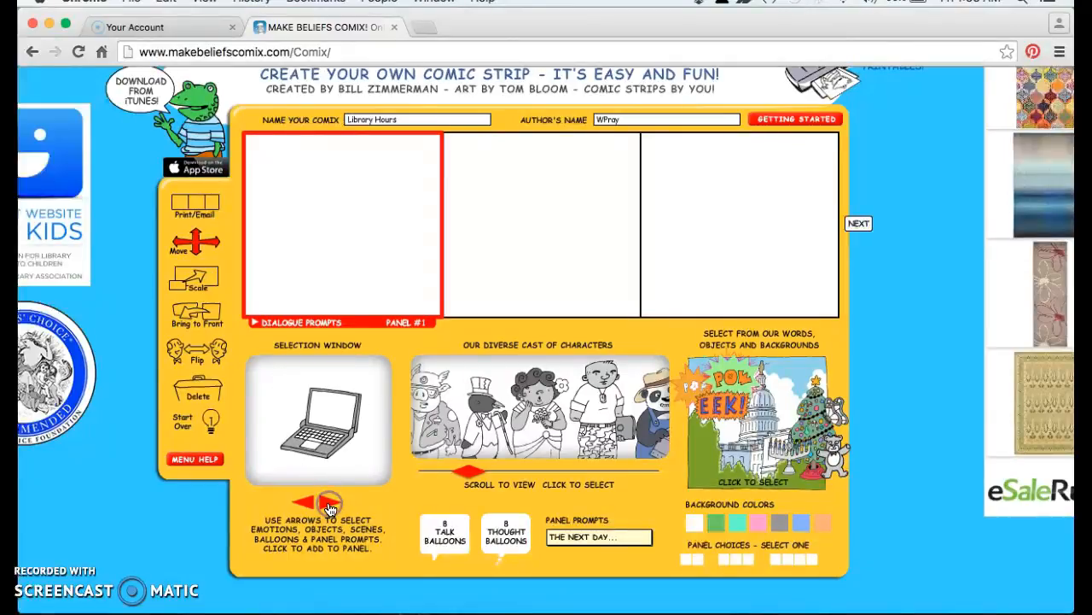
pyautogui.click(329, 506)
pyautogui.click(328, 505)
pyautogui.click(329, 505)
pyautogui.click(328, 505)
pyautogui.click(328, 506)
pyautogui.click(329, 506)
pyautogui.click(328, 506)
pyautogui.click(329, 505)
pyautogui.click(329, 506)
pyautogui.click(328, 505)
pyautogui.click(328, 505)
pyautogui.click(329, 506)
pyautogui.click(329, 505)
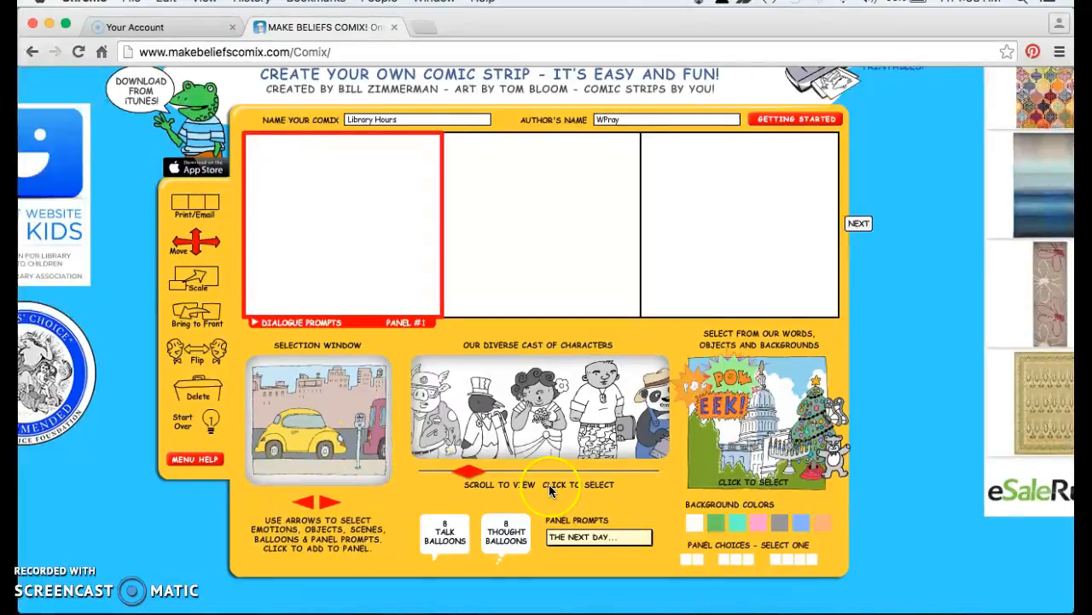
# - Try a green background color on the first panel and restore it to white
pyautogui.click(716, 524)
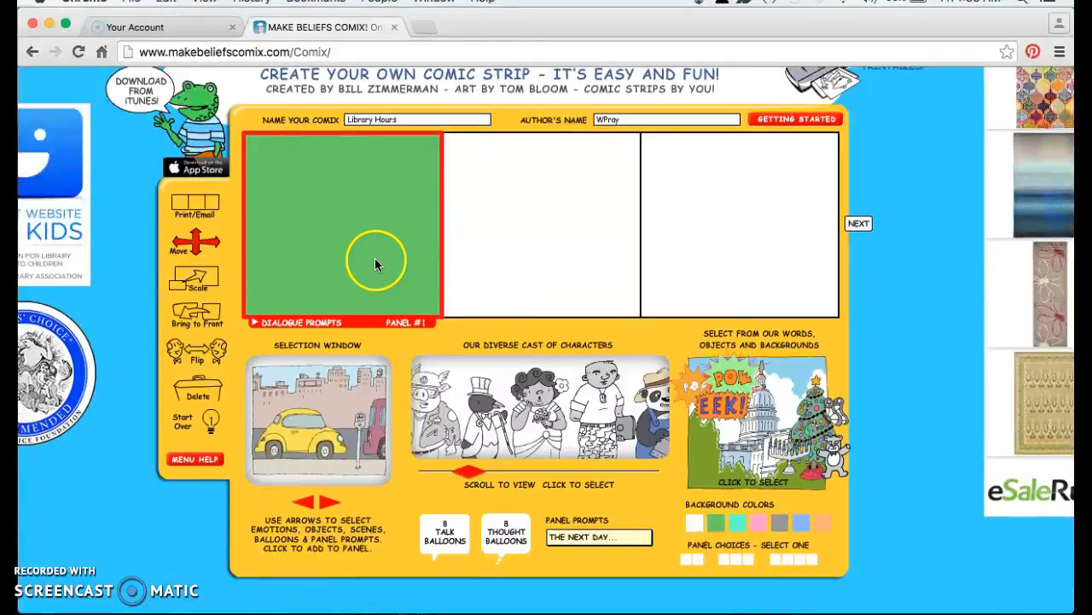
pyautogui.click(694, 522)
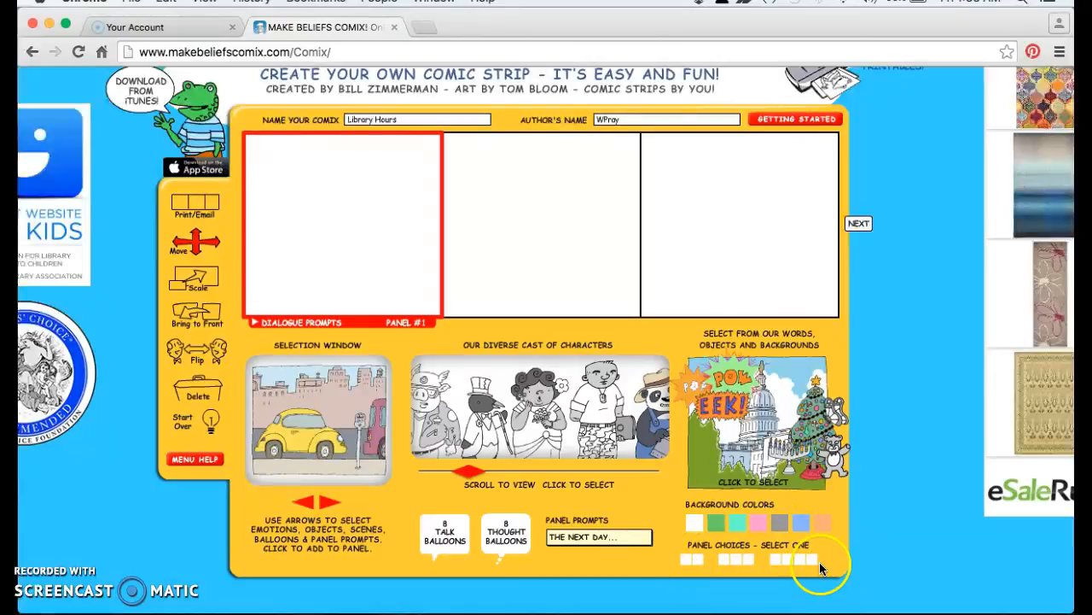
# - Try out the alternative panel layouts, including the two-panel strip, and return to three panels
pyautogui.click(692, 560)
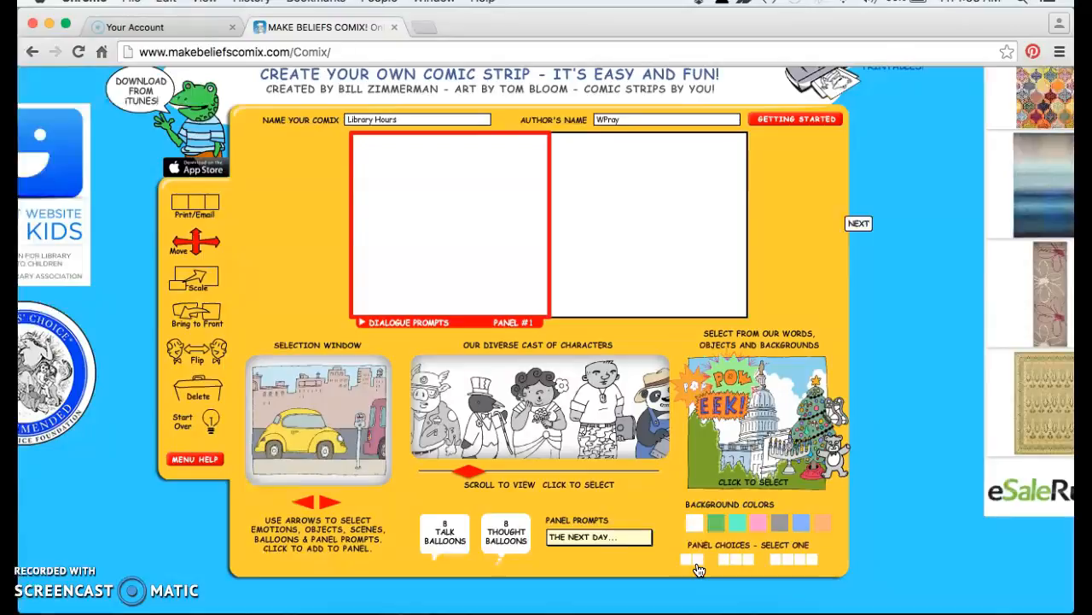
pyautogui.click(734, 560)
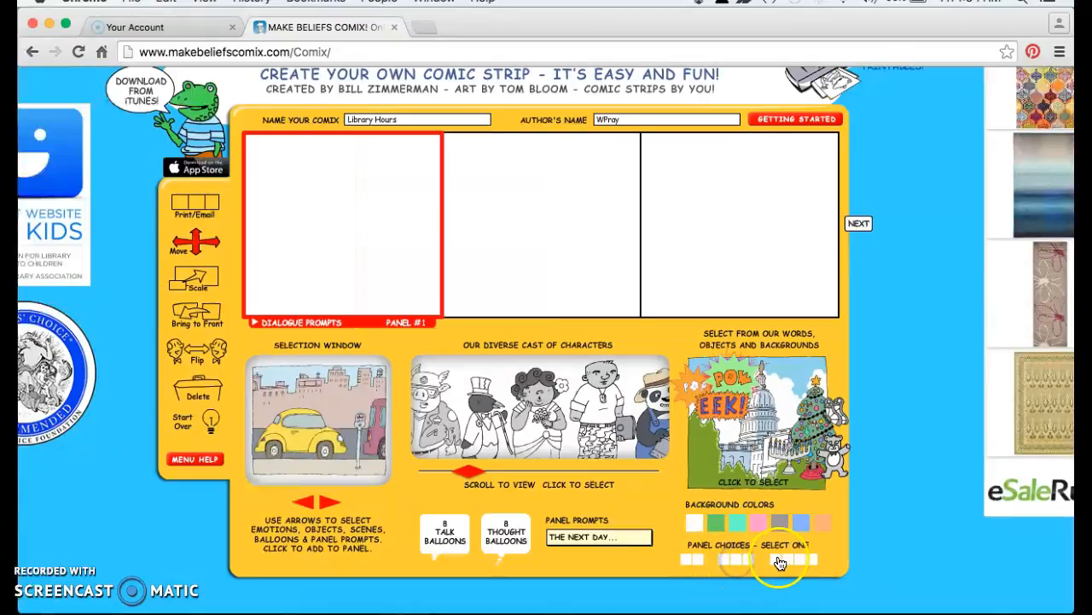
pyautogui.click(777, 561)
pyautogui.click(772, 562)
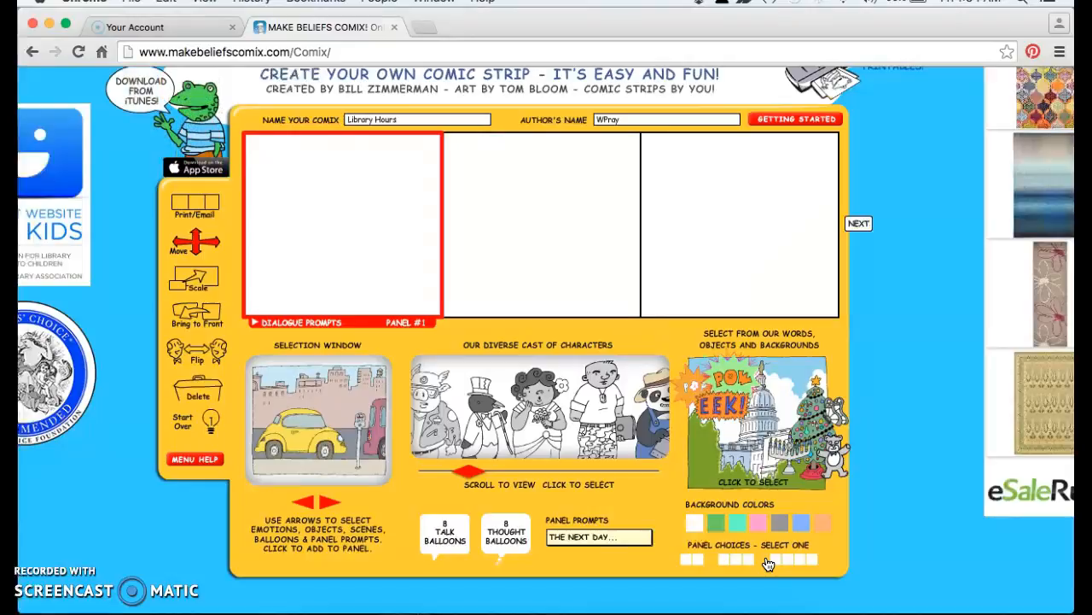
# - Open the dialogue prompts for panel 1, read through the whole text, and close them
pyautogui.click(266, 325)
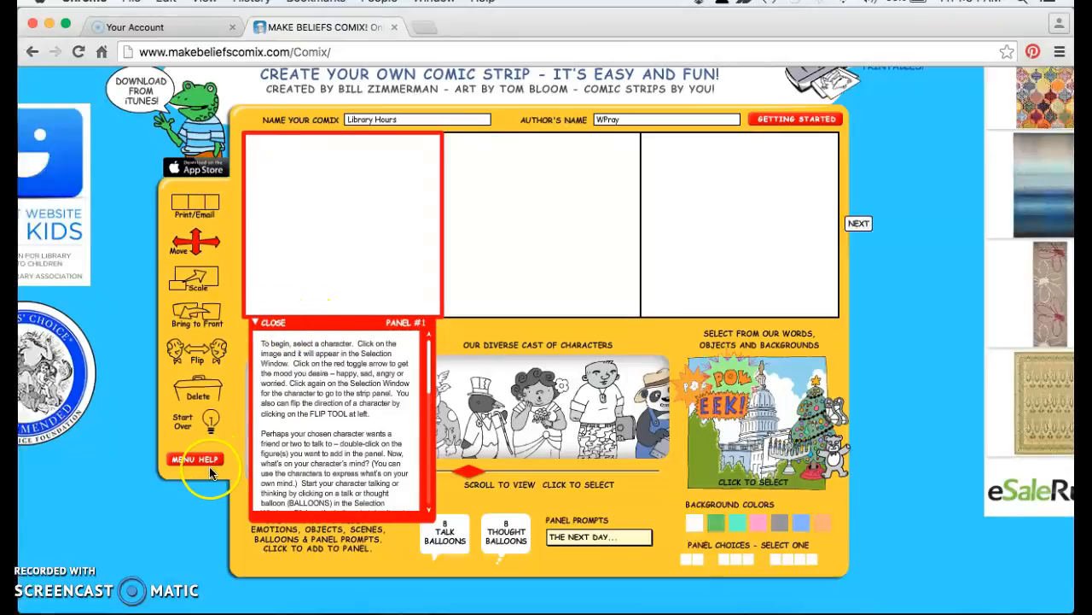
pyautogui.scroll(-1, 325, 397)
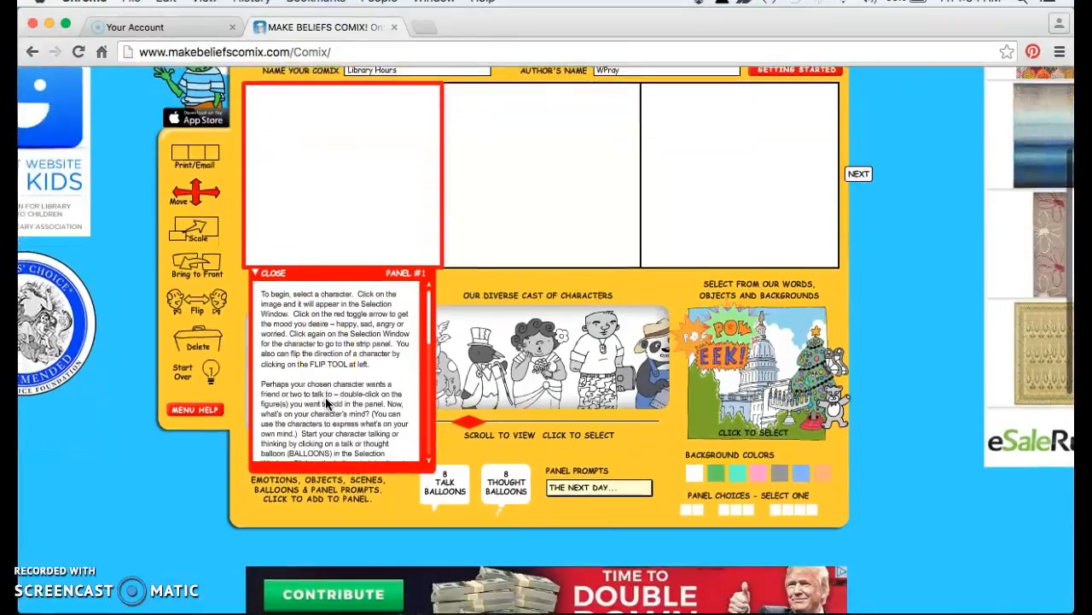
pyautogui.moveTo(431, 353); pyautogui.dragTo(422, 398)
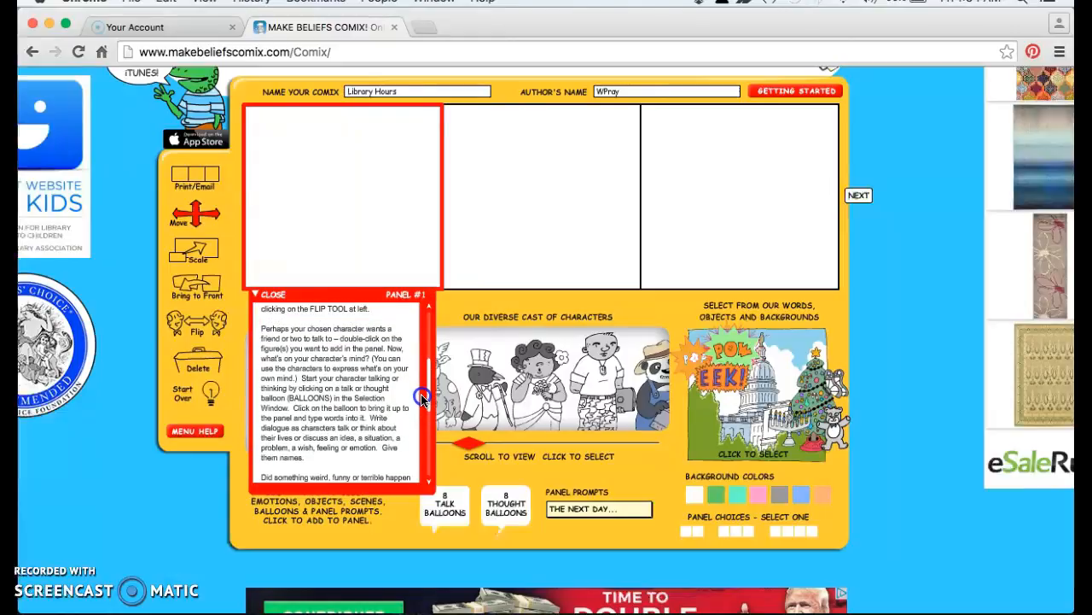
pyautogui.moveTo(422, 397); pyautogui.dragTo(420, 471)
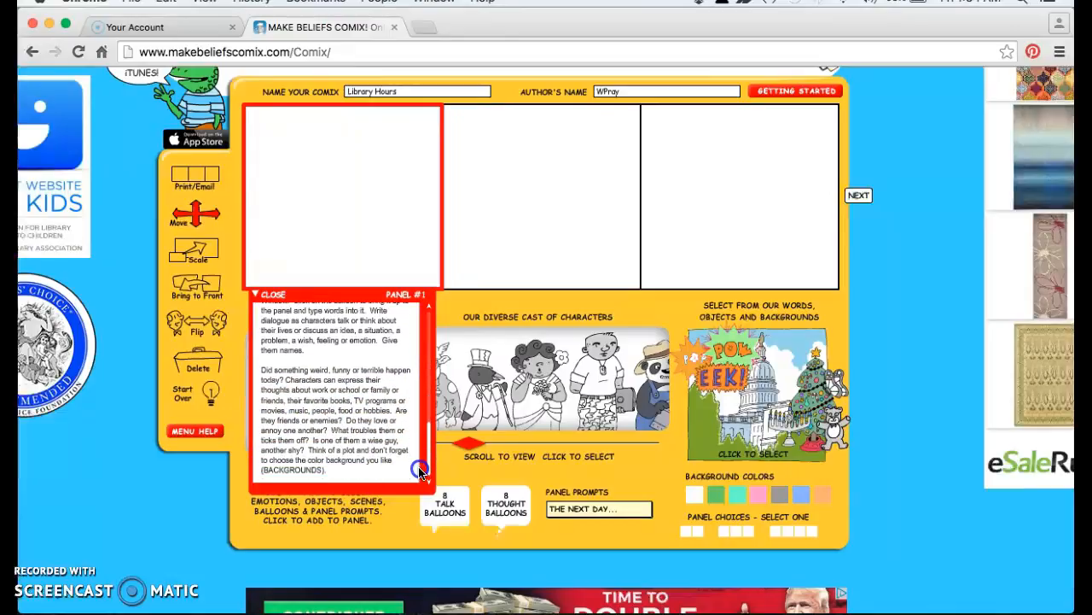
pyautogui.moveTo(420, 472); pyautogui.dragTo(422, 324)
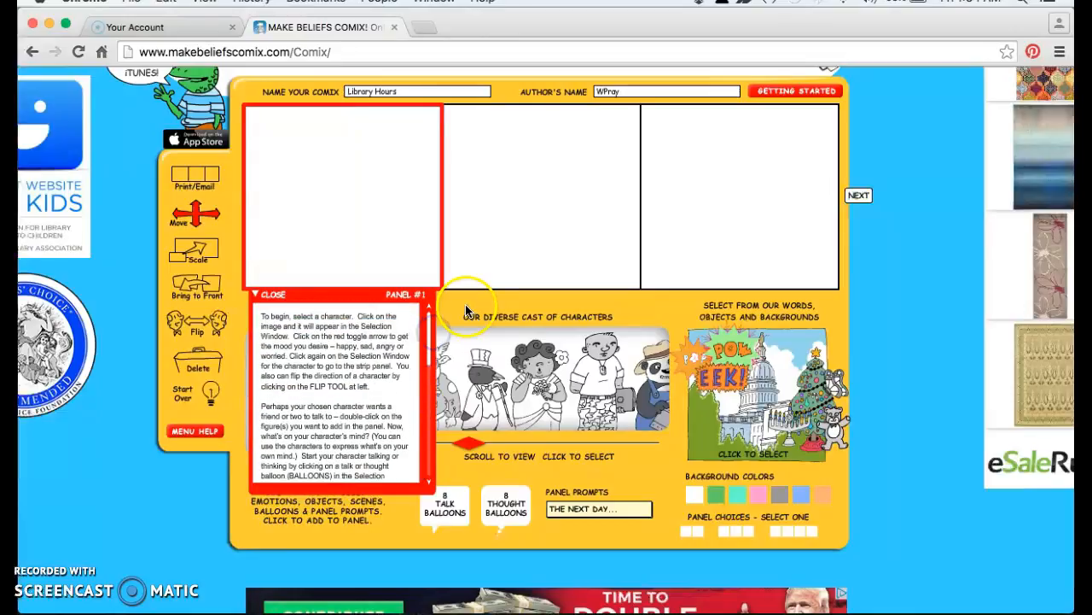
pyautogui.click(270, 295)
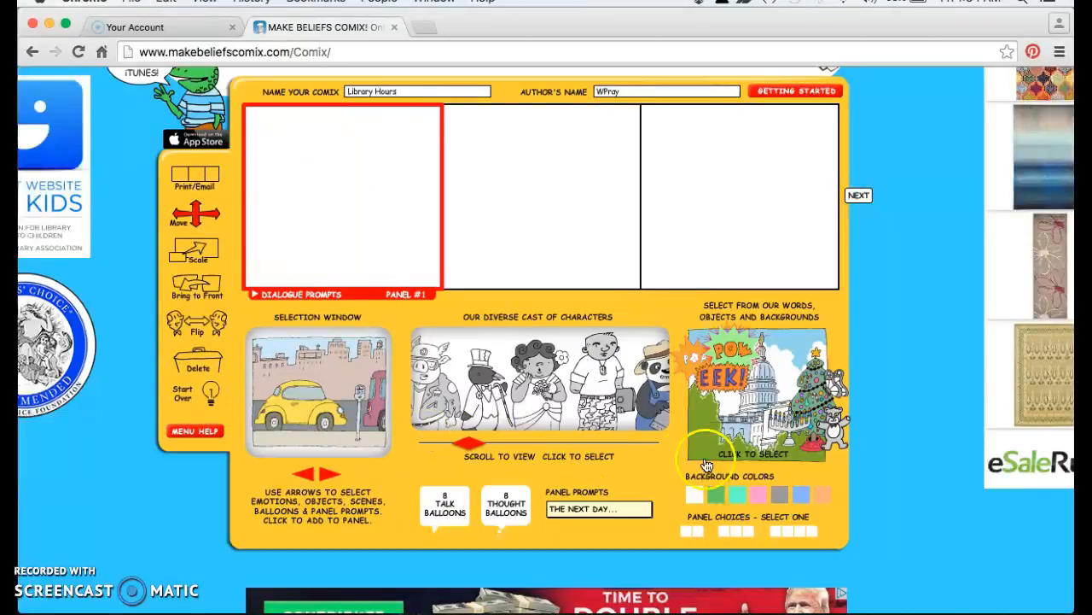
# - Preview the background scenes again, ending on the backyard with the barbecue grill, and place the cursor in the comic's name
pyautogui.click(330, 474)
pyautogui.click(331, 475)
pyautogui.click(331, 474)
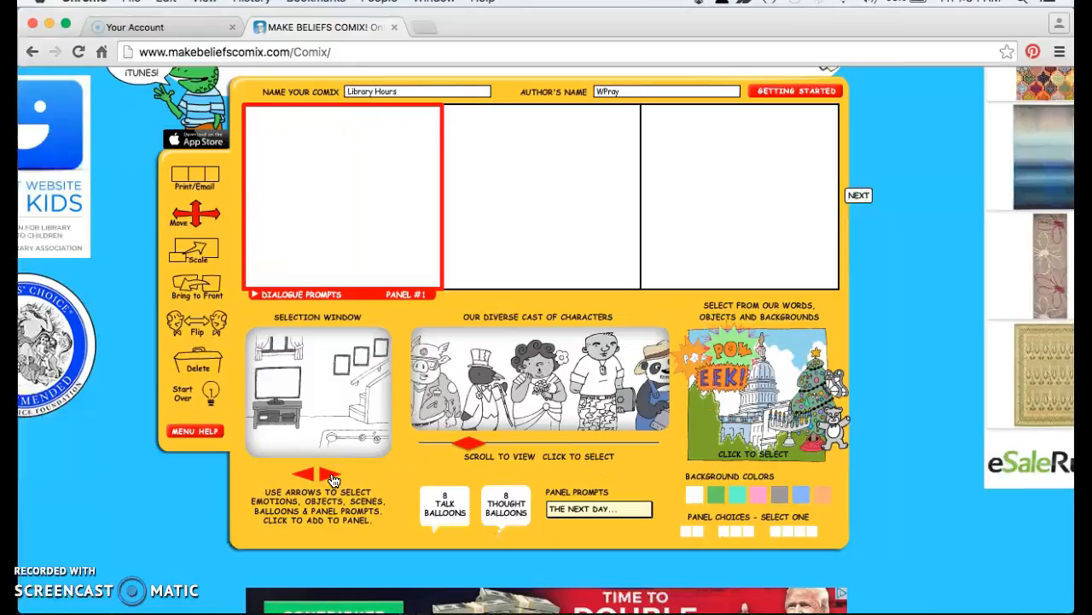
pyautogui.click(332, 474)
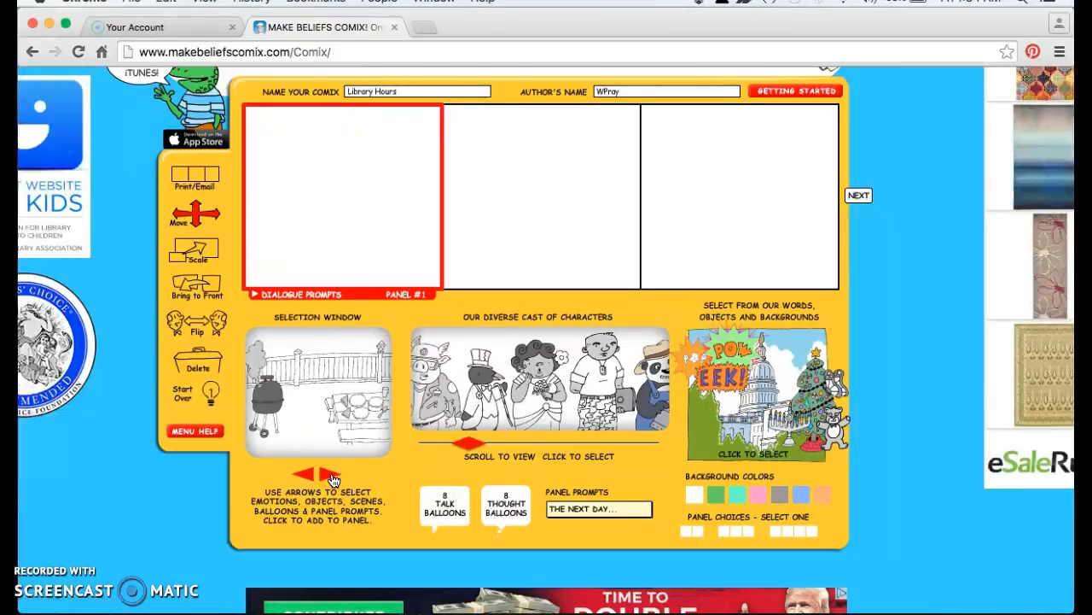
pyautogui.click(333, 478)
pyautogui.click(304, 475)
pyautogui.click(403, 97)
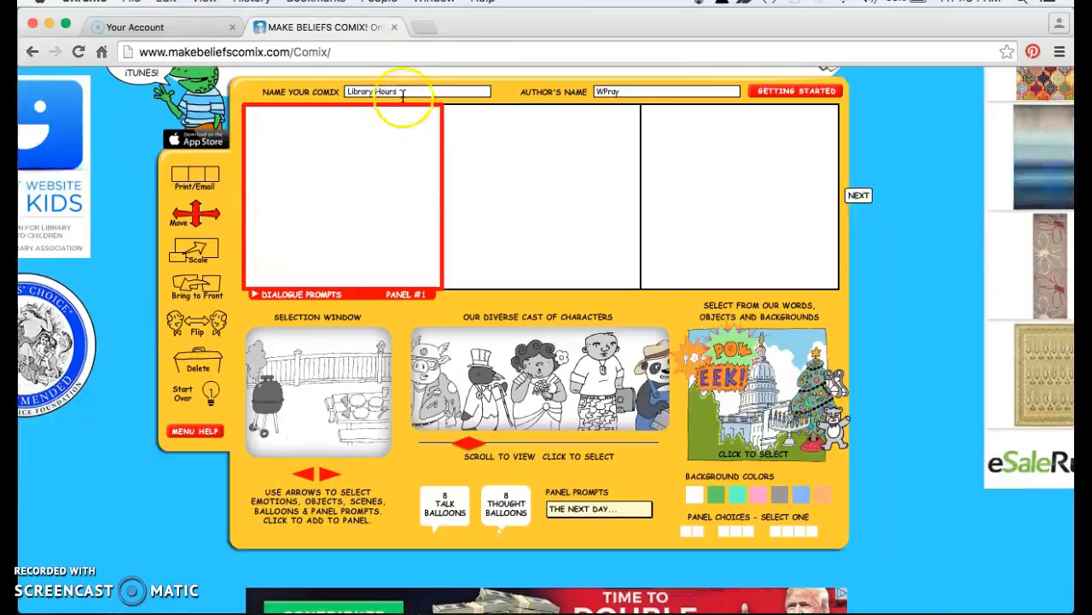
# - Browse the background scenes and add the school hallway with the open doorway and lockers to panel 1
pyautogui.click(331, 478)
pyautogui.click(330, 480)
pyautogui.click(328, 479)
pyautogui.click(328, 480)
pyautogui.click(325, 480)
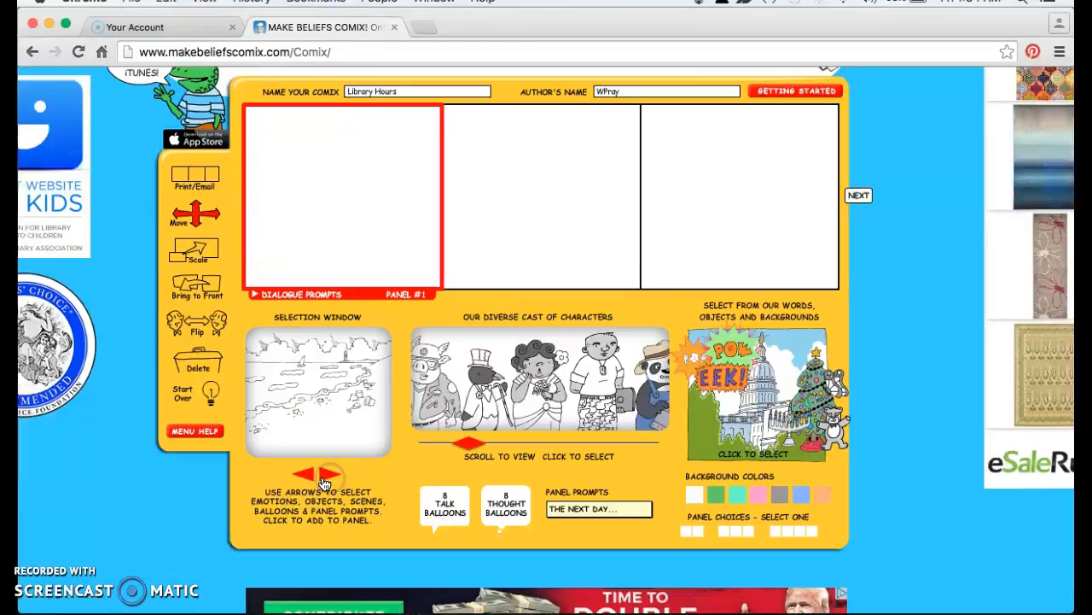
pyautogui.click(324, 480)
pyautogui.click(334, 405)
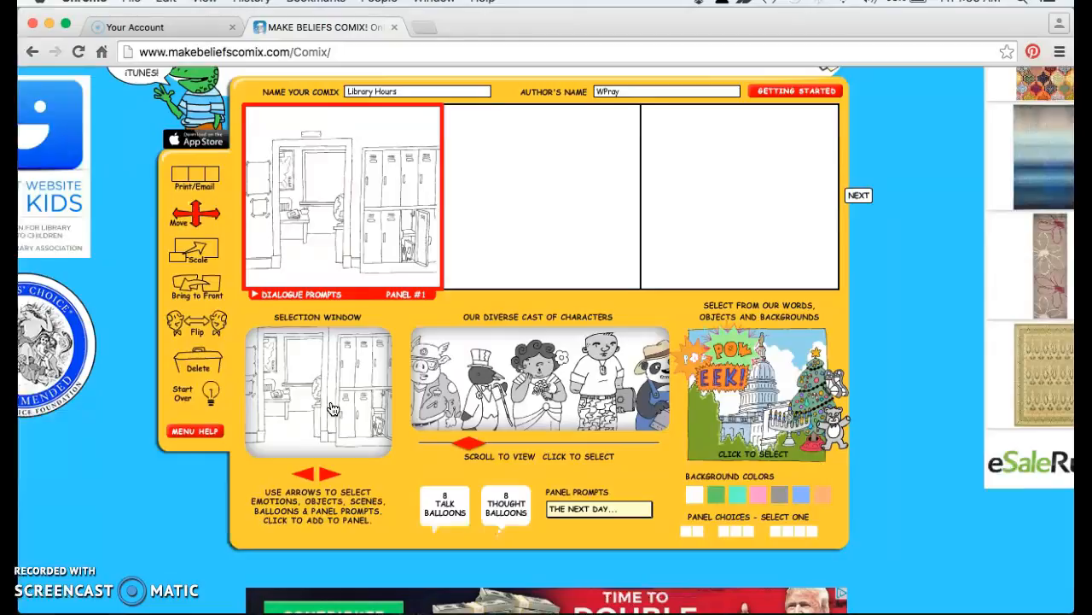
# - Look through the poses of the woman with sunglasses and a white cane in the character cast
pyautogui.click(478, 444)
pyautogui.moveTo(479, 446); pyautogui.dragTo(511, 445)
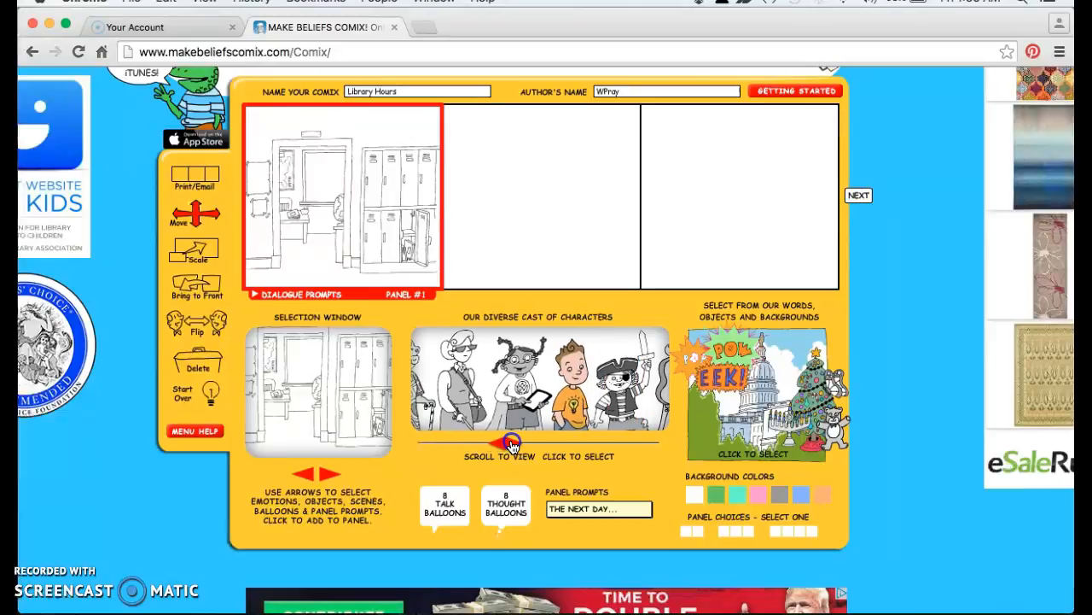
pyautogui.click(449, 389)
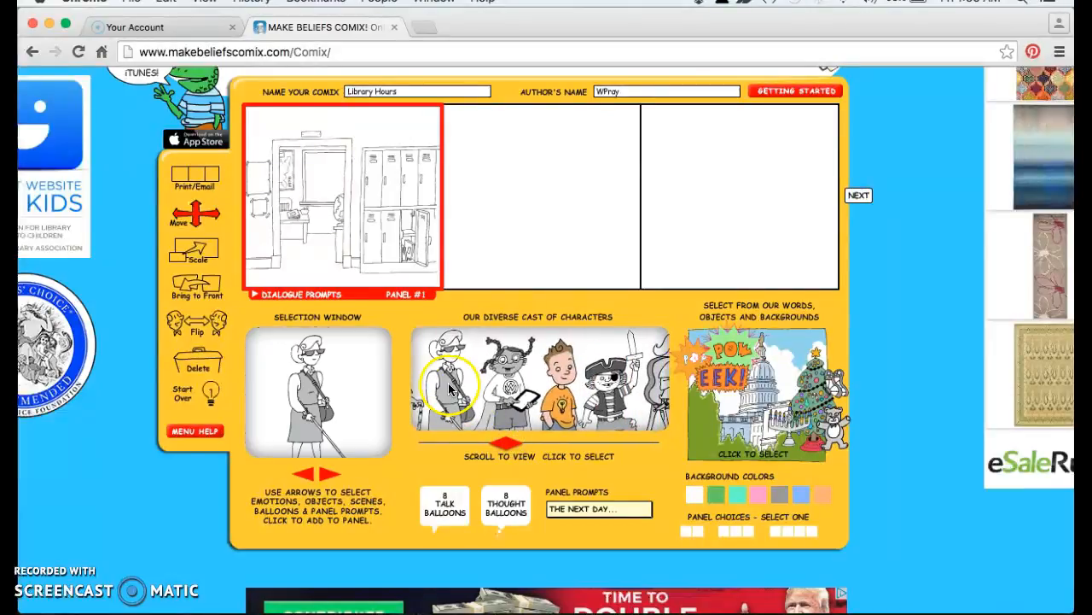
pyautogui.click(327, 477)
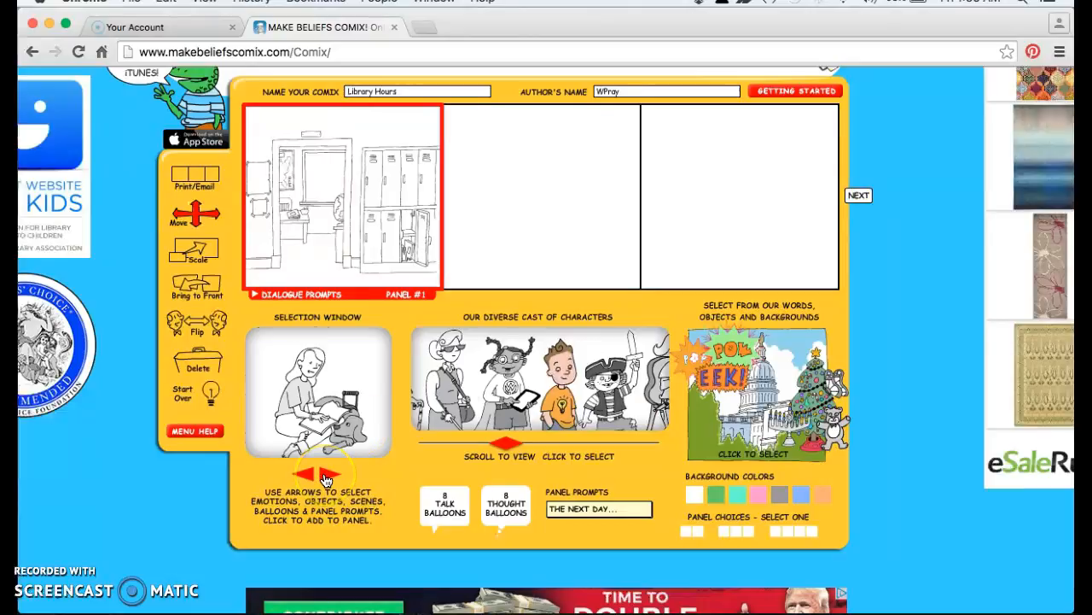
pyautogui.click(327, 476)
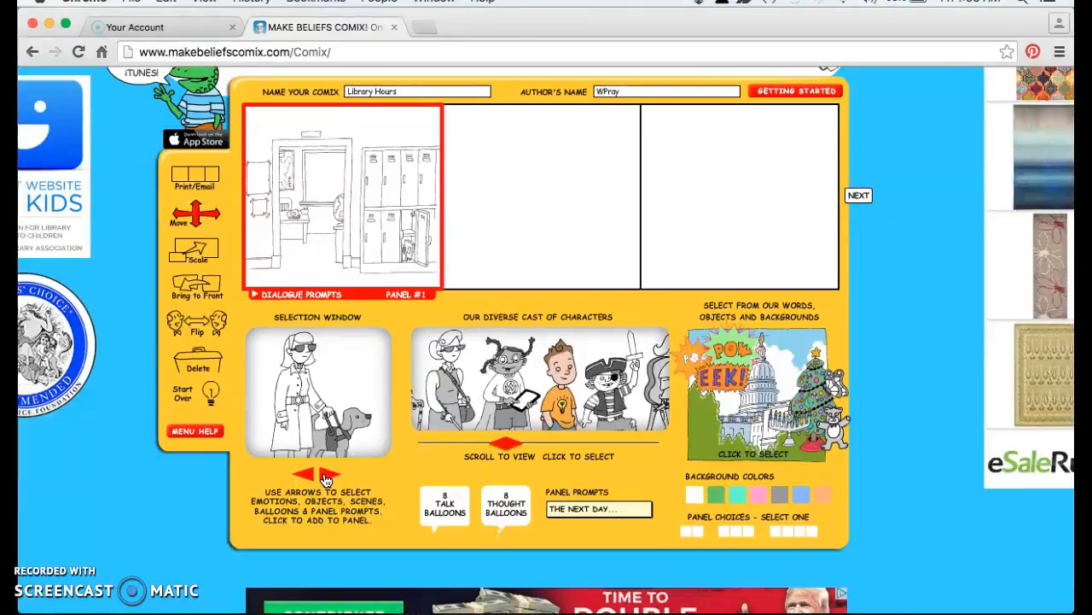
pyautogui.click(327, 476)
pyautogui.click(327, 477)
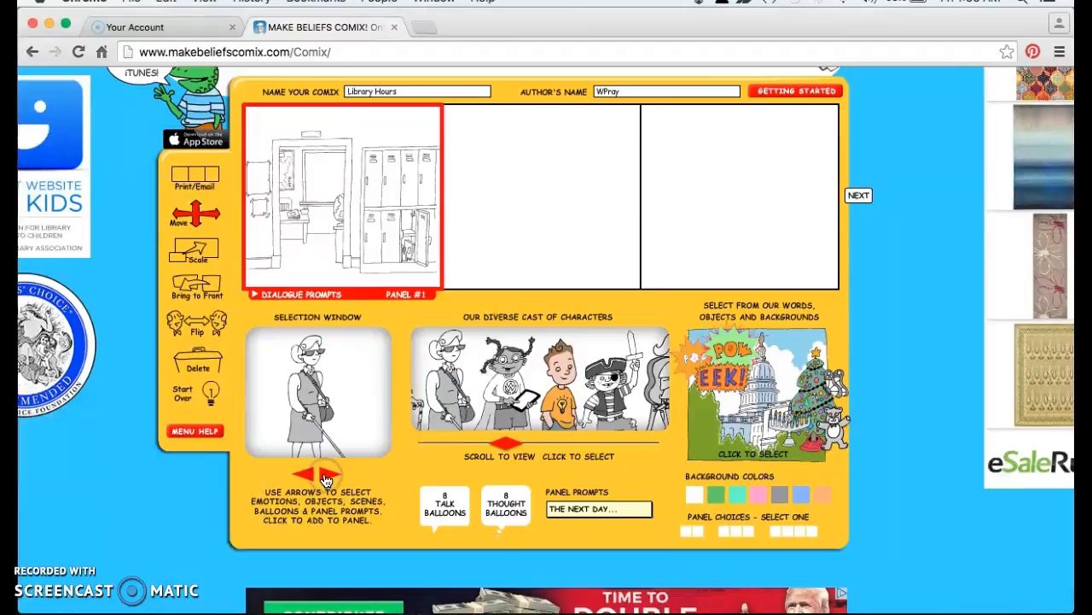
pyautogui.click(327, 476)
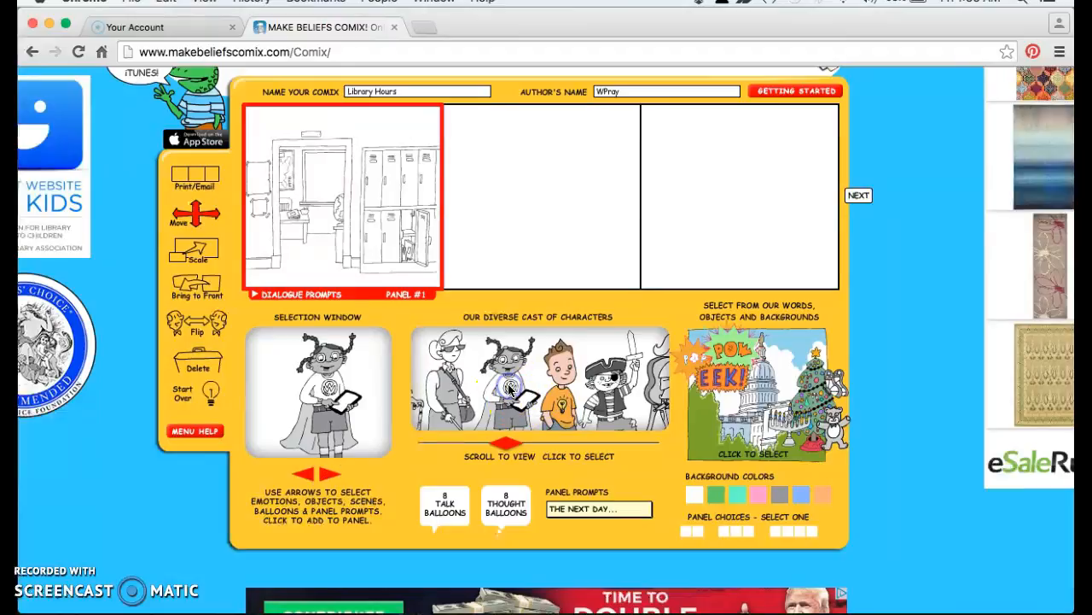
# - Look through the poses of the caped girl holding a tablet, including her princess and color superhero versions
pyautogui.click(328, 478)
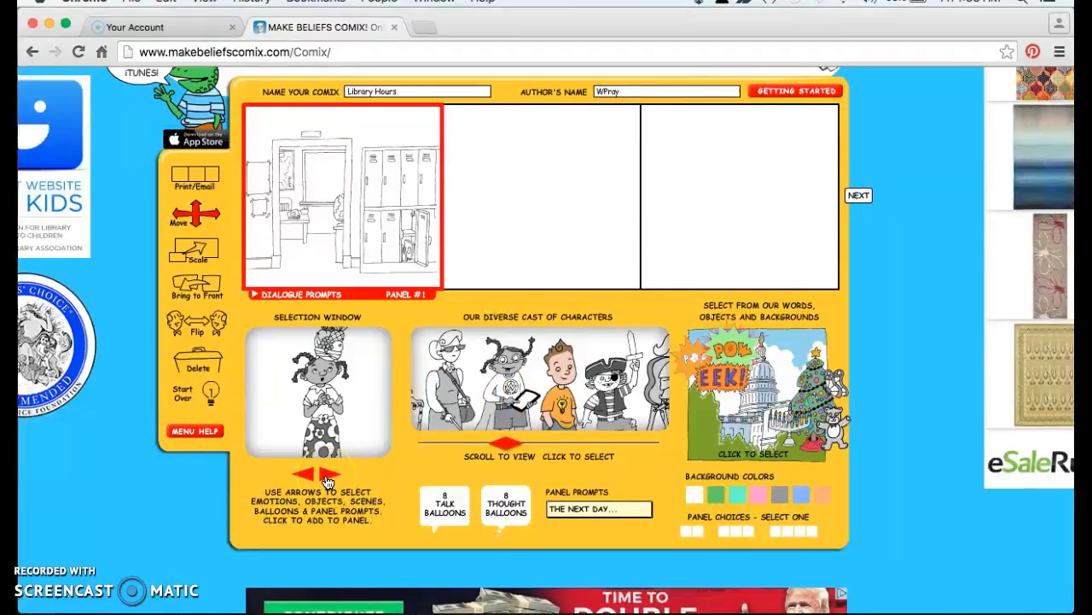
pyautogui.click(328, 476)
pyautogui.click(328, 477)
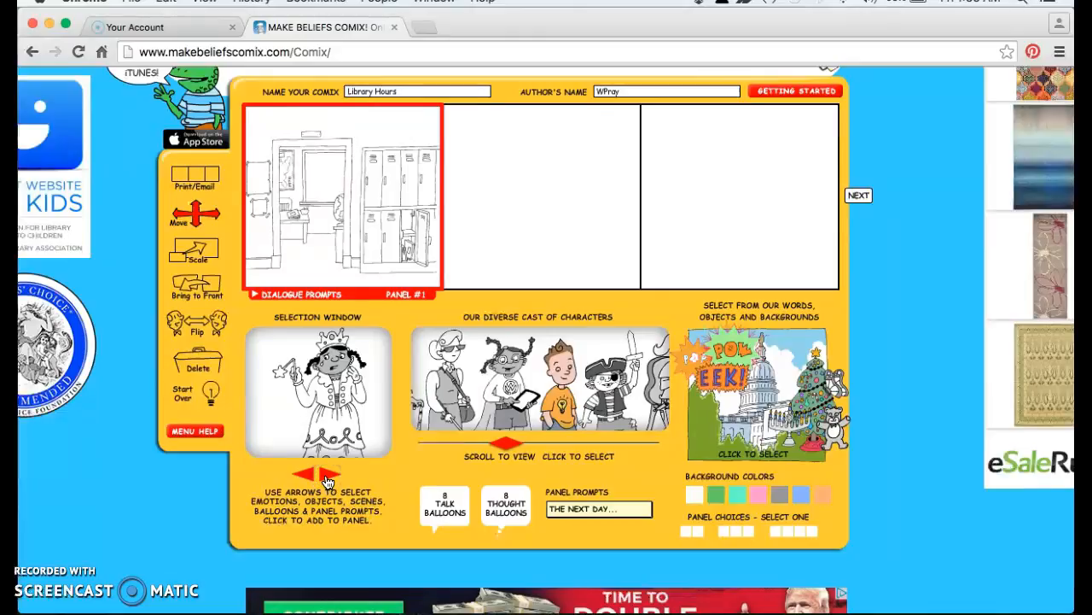
pyautogui.click(328, 476)
# - Add the boy in the orange light-bulb T-shirt to panel 1 and stand him left of the doorway
pyautogui.click(564, 414)
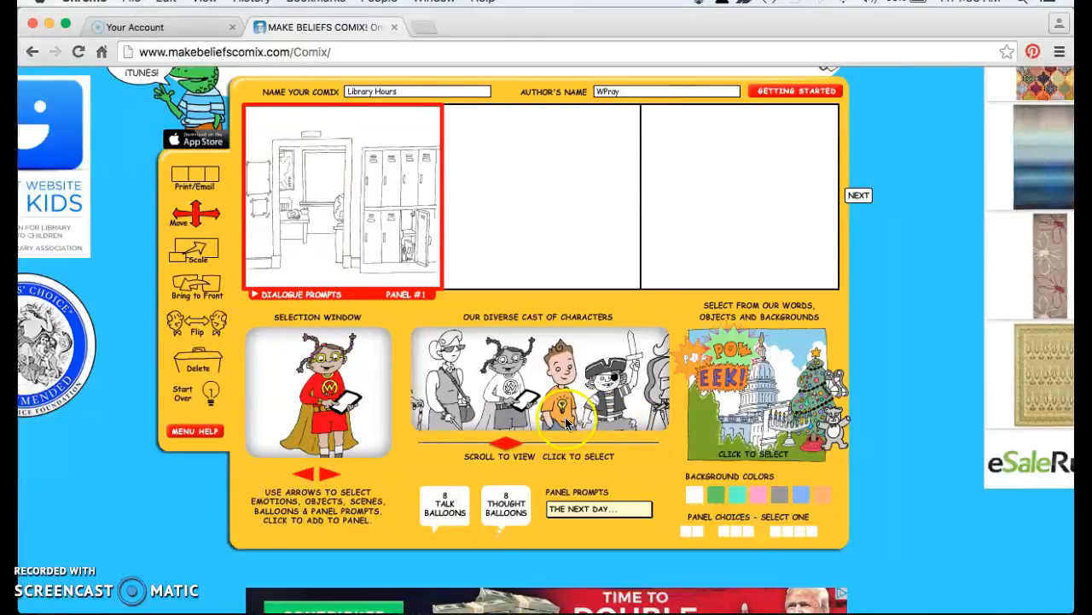
pyautogui.click(329, 479)
pyautogui.click(328, 478)
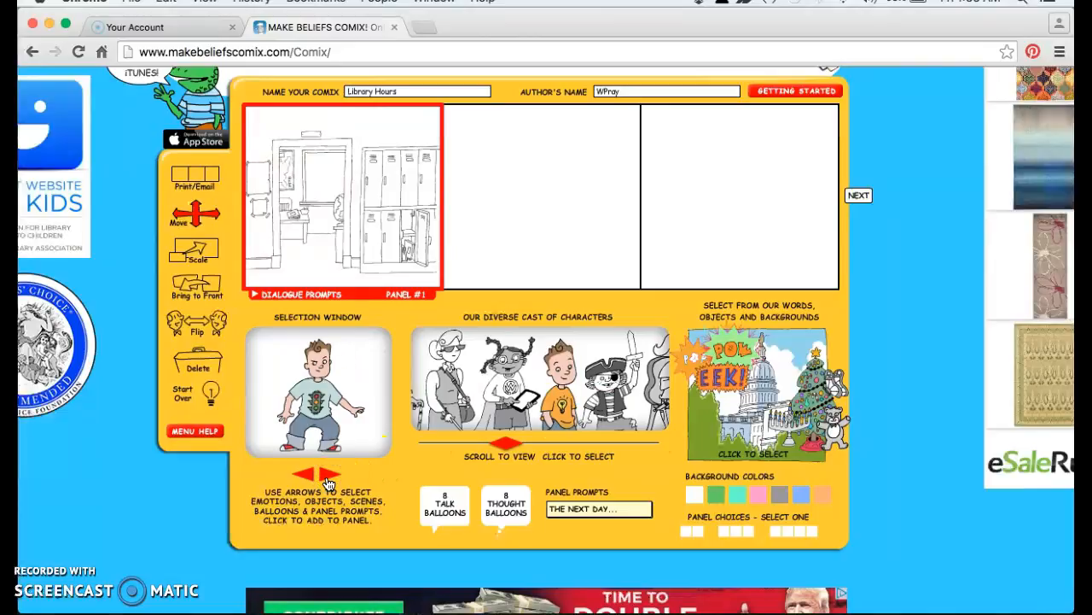
pyautogui.click(328, 477)
pyautogui.click(328, 480)
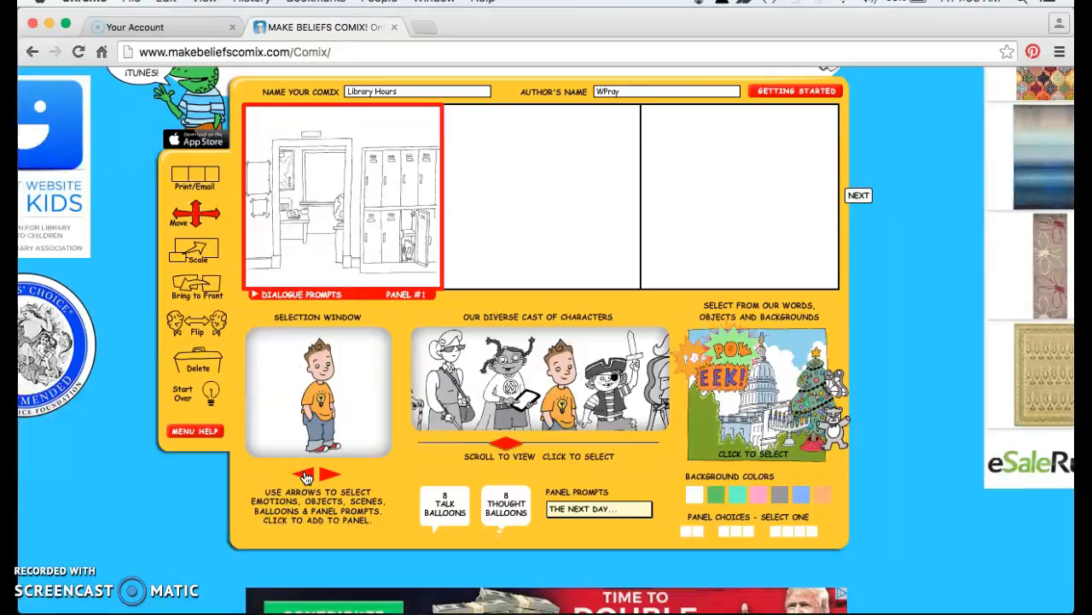
pyautogui.click(321, 397)
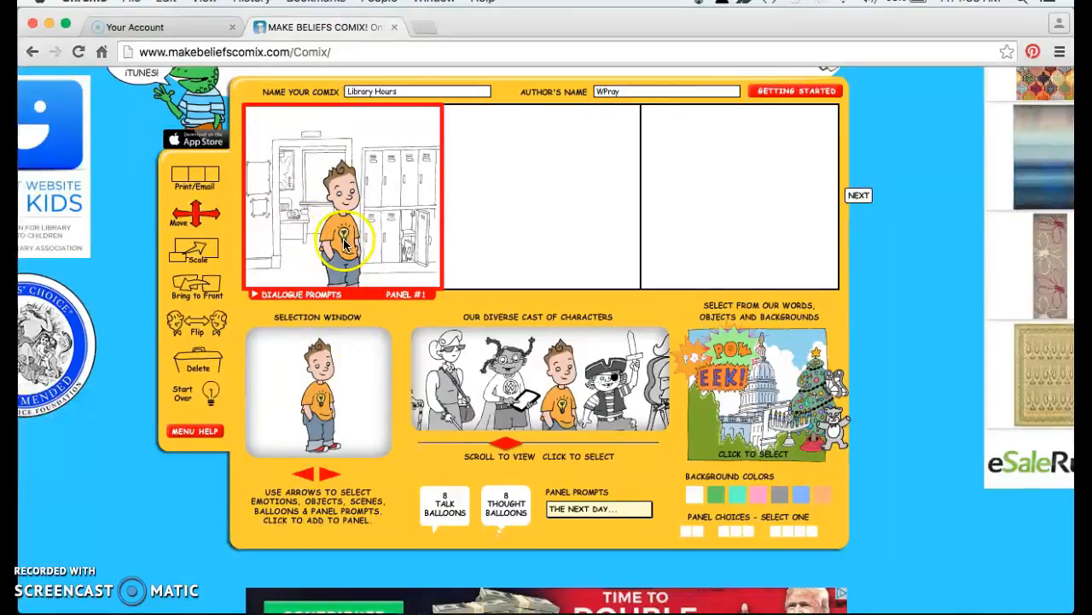
pyautogui.moveTo(340, 259); pyautogui.dragTo(288, 239)
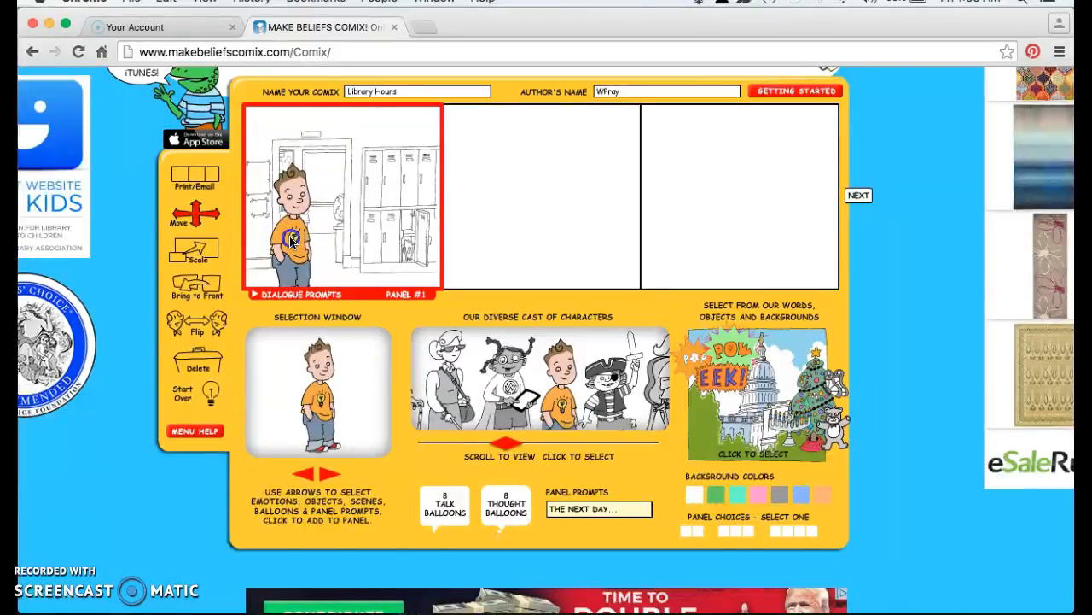
pyautogui.moveTo(291, 236)
pyautogui.mouseDown()
pyautogui.moveTo(320, 223)
pyautogui.moveTo(280, 219)
pyautogui.moveTo(290, 218)
pyautogui.mouseUp()
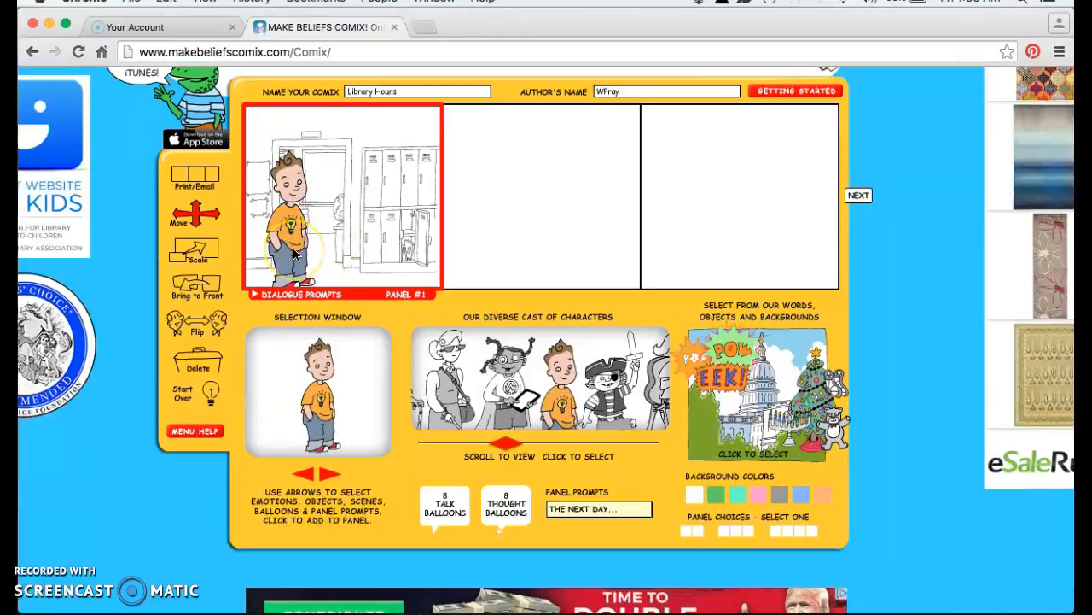
# - Preview the talk balloons, browsing to the small square one
pyautogui.click(440, 517)
pyautogui.click(327, 476)
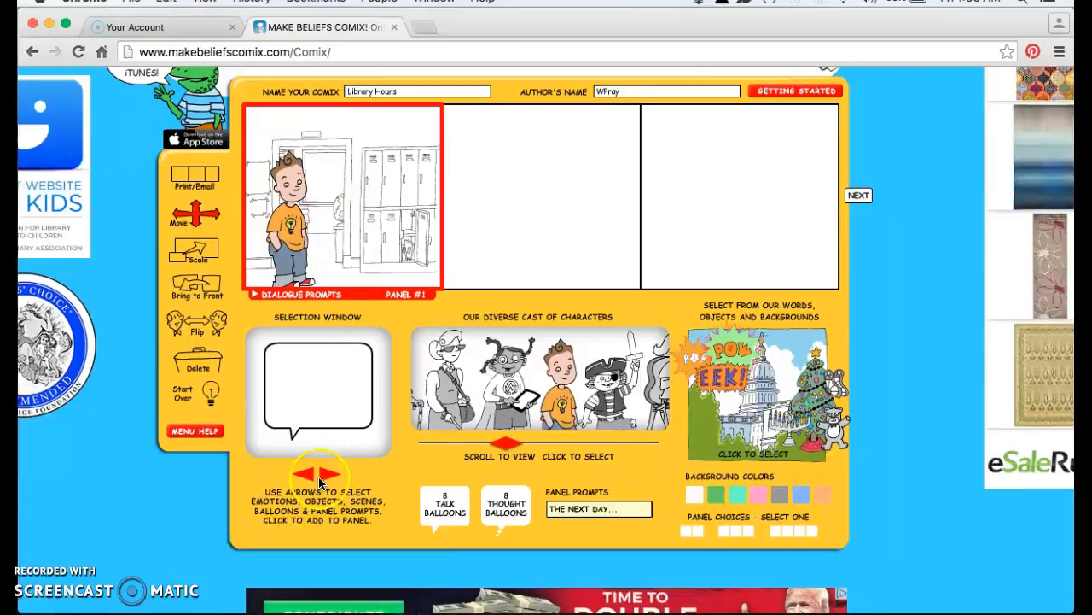
pyautogui.click(305, 476)
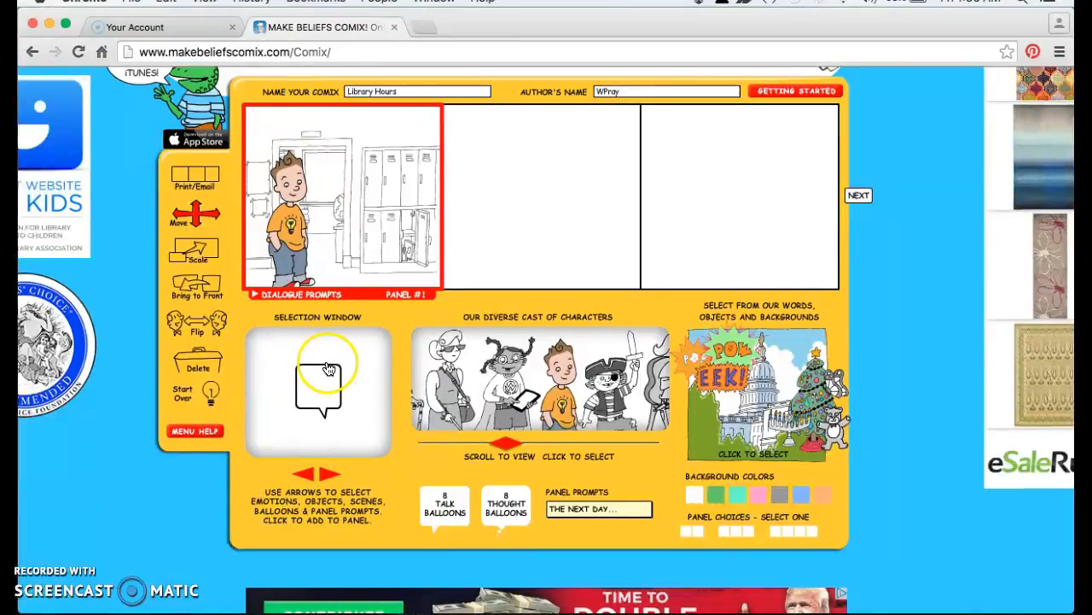
# - Adjust the boy's position near the lower left corner of panel 1, with his shoes at the panel's bottom edge
pyautogui.click(296, 239)
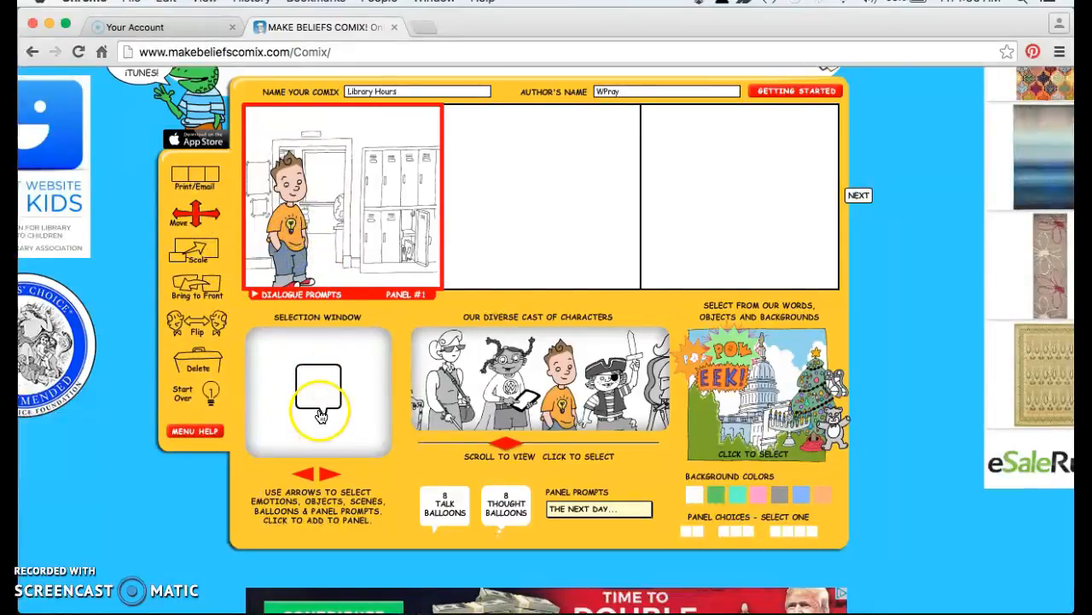
pyautogui.click(487, 239)
pyautogui.click(292, 226)
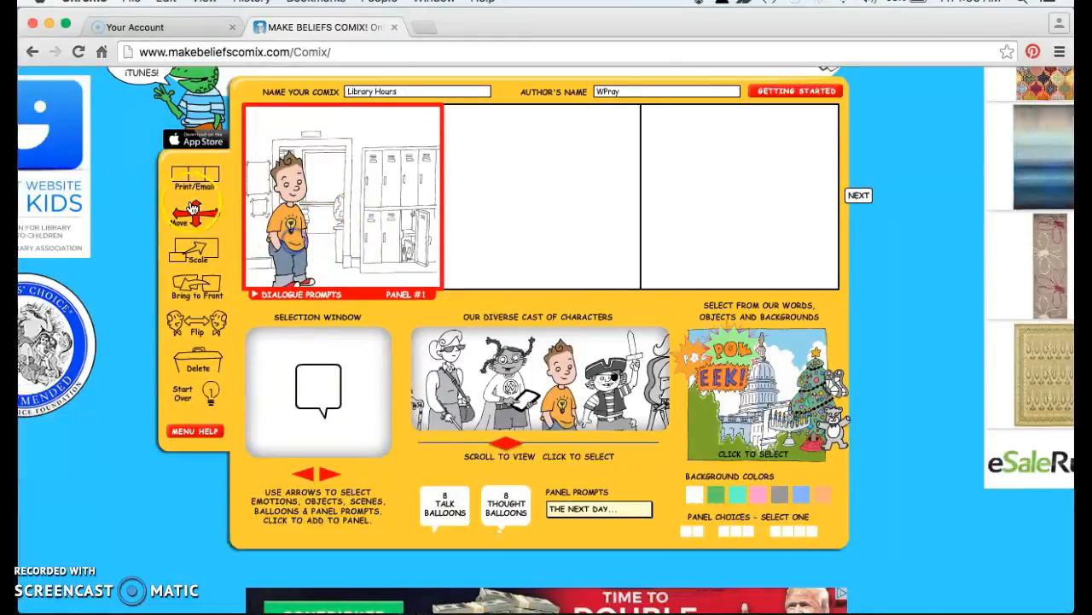
pyautogui.click(292, 239)
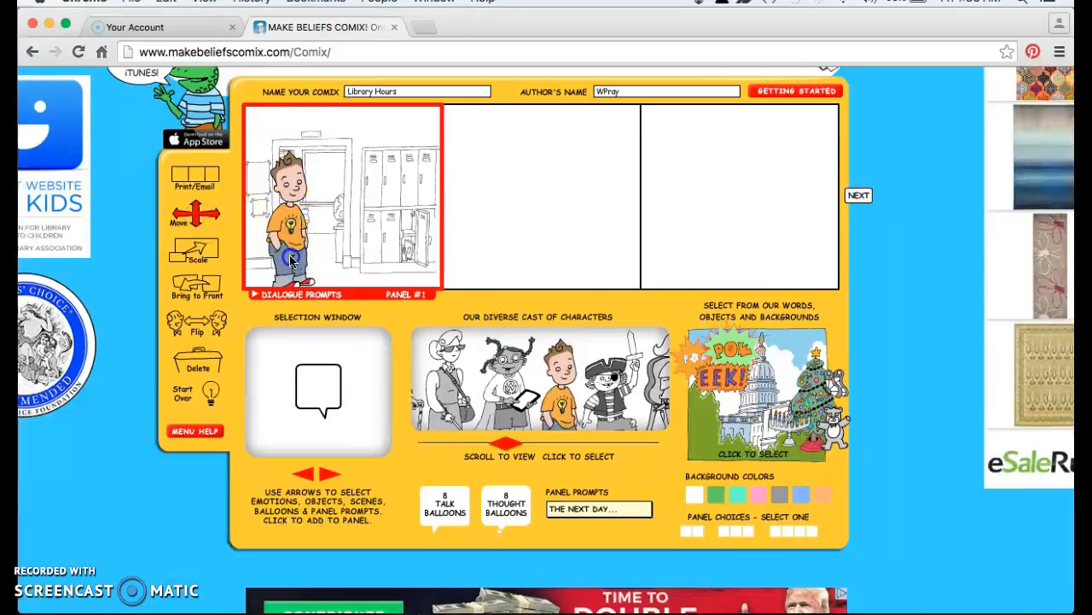
pyautogui.click(560, 418)
pyautogui.moveTo(291, 270); pyautogui.dragTo(287, 266)
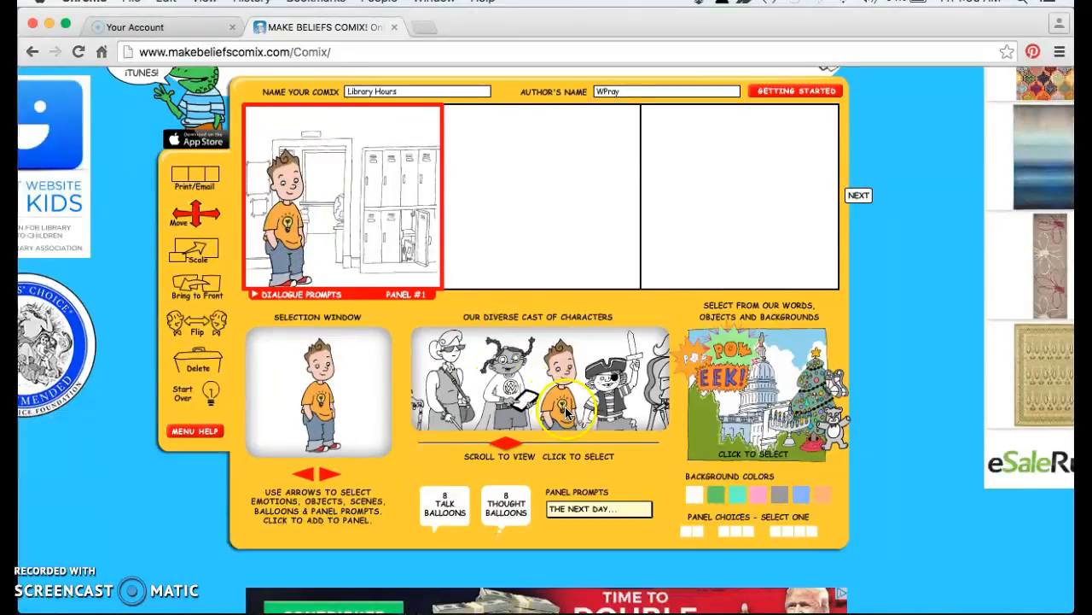
pyautogui.click(288, 239)
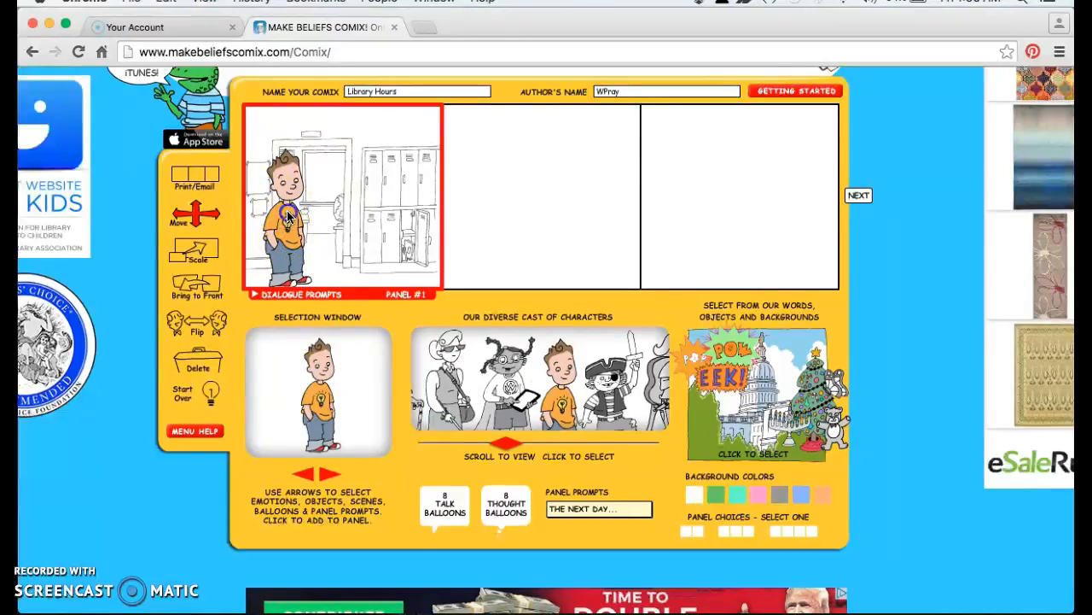
pyautogui.moveTo(284, 265); pyautogui.dragTo(273, 245)
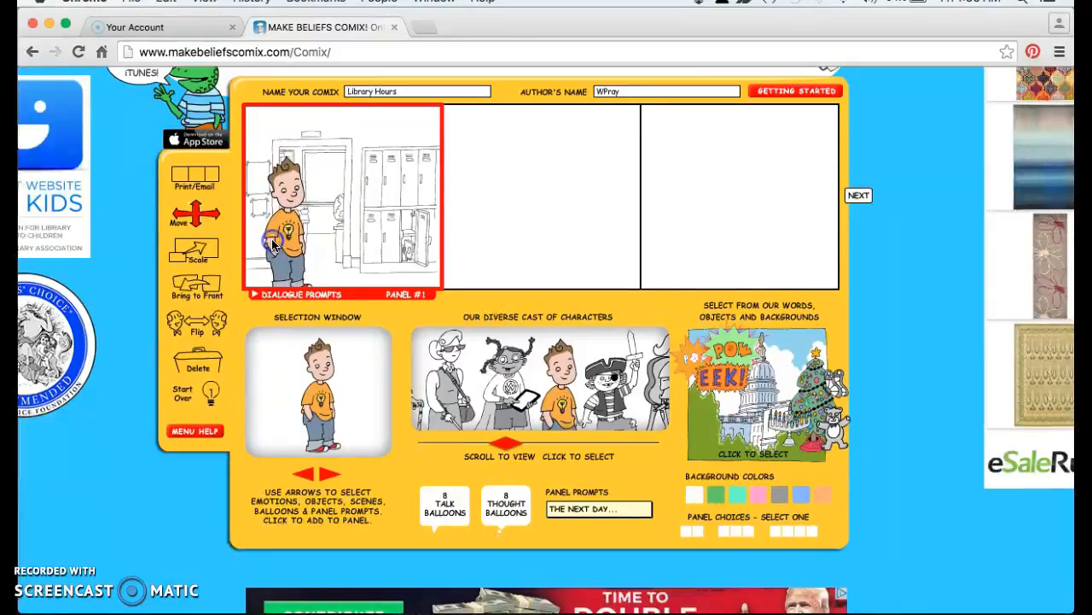
# - Add the curly-haired girl with the worried expression to panel 1 and place her right of the boy, before the lockers
pyautogui.moveTo(515, 445); pyautogui.dragTo(596, 437)
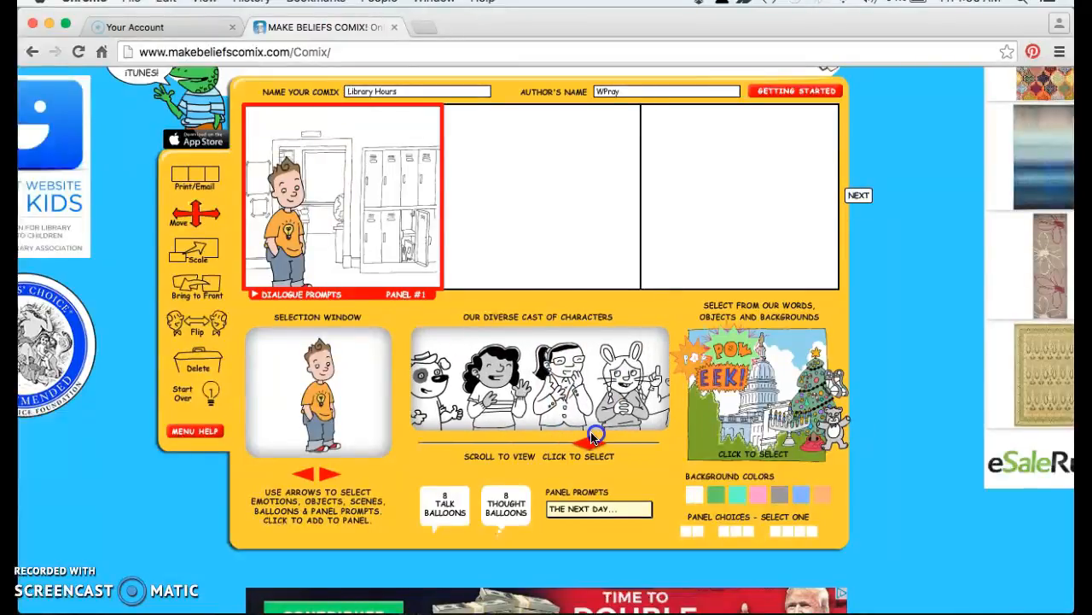
pyautogui.click(503, 392)
pyautogui.click(322, 478)
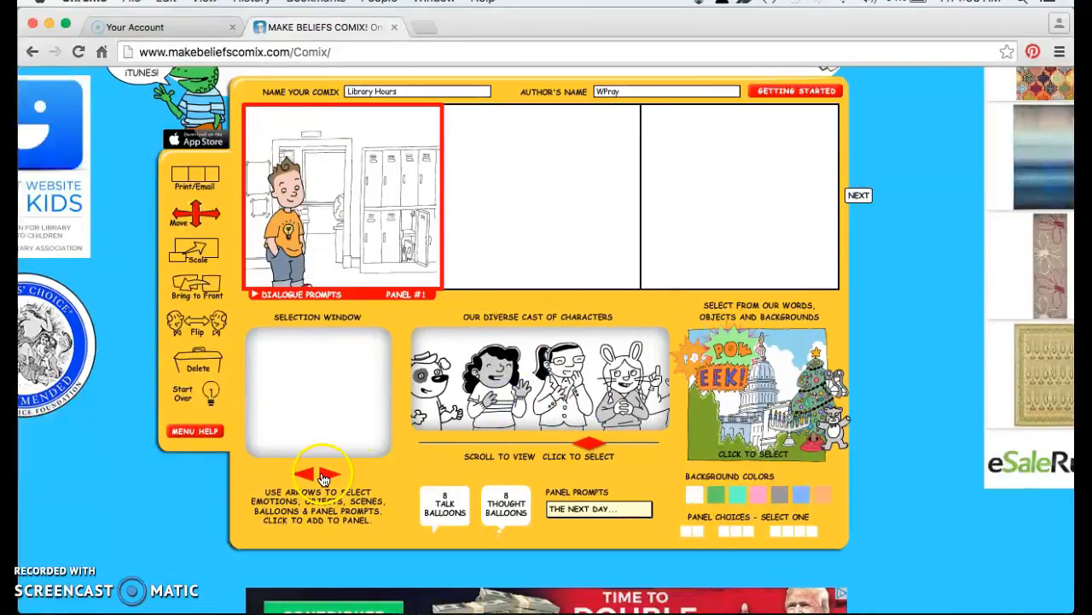
pyautogui.click(322, 478)
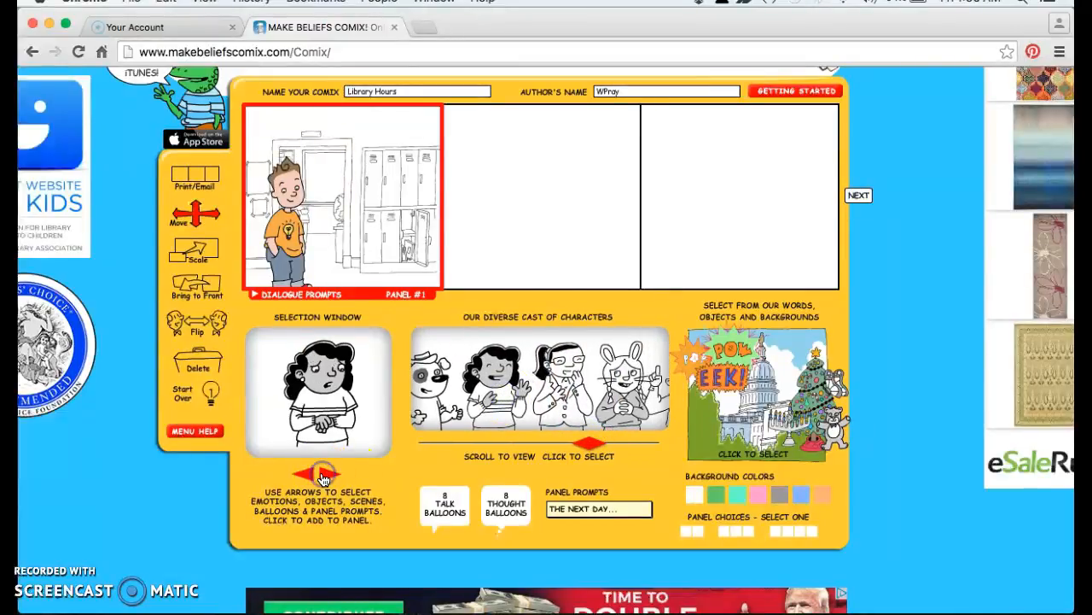
pyautogui.click(316, 401)
pyautogui.moveTo(340, 263); pyautogui.dragTo(382, 252)
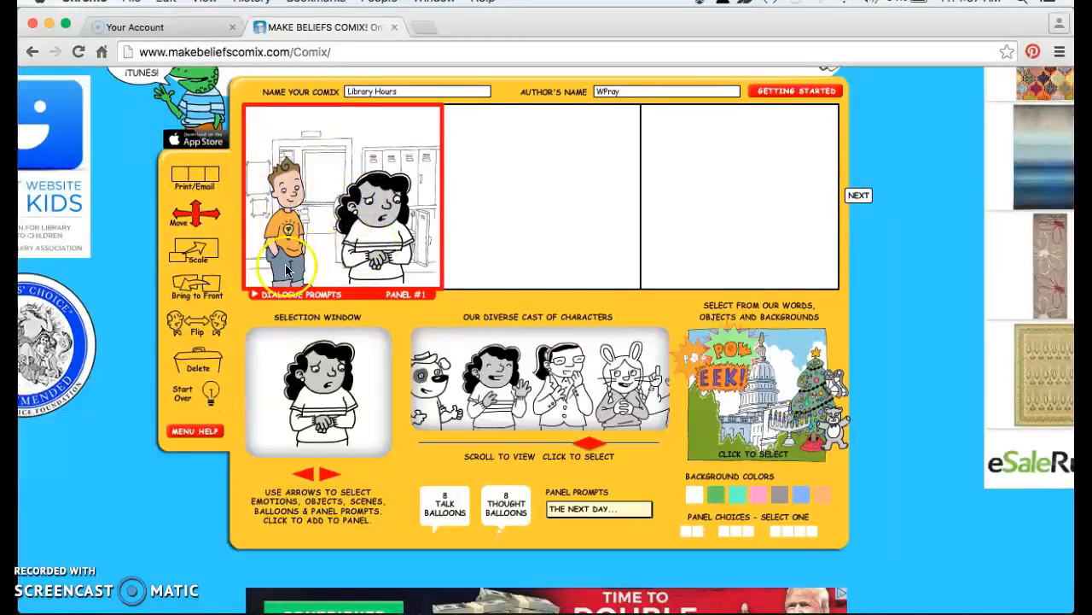
# - Scale the curly-haired girl in panel 1 down slightly
pyautogui.click(381, 228)
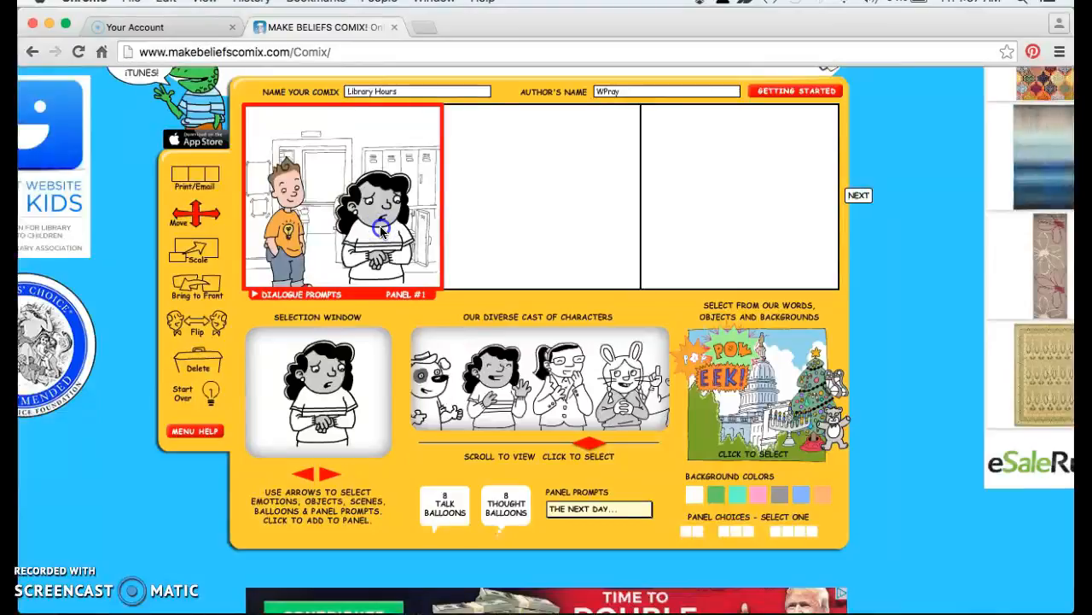
pyautogui.click(203, 258)
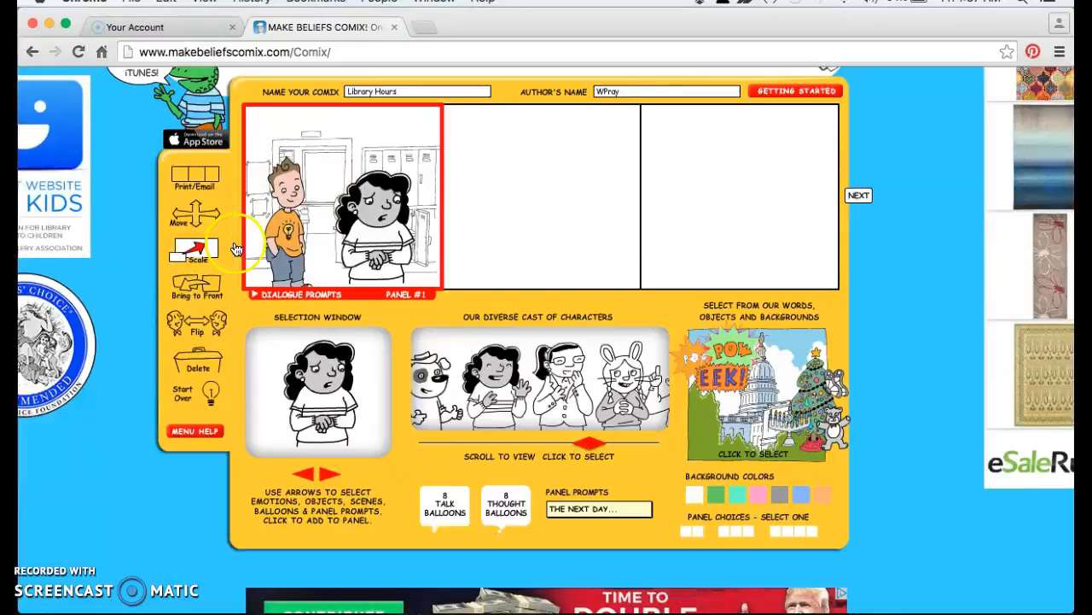
pyautogui.click(385, 243)
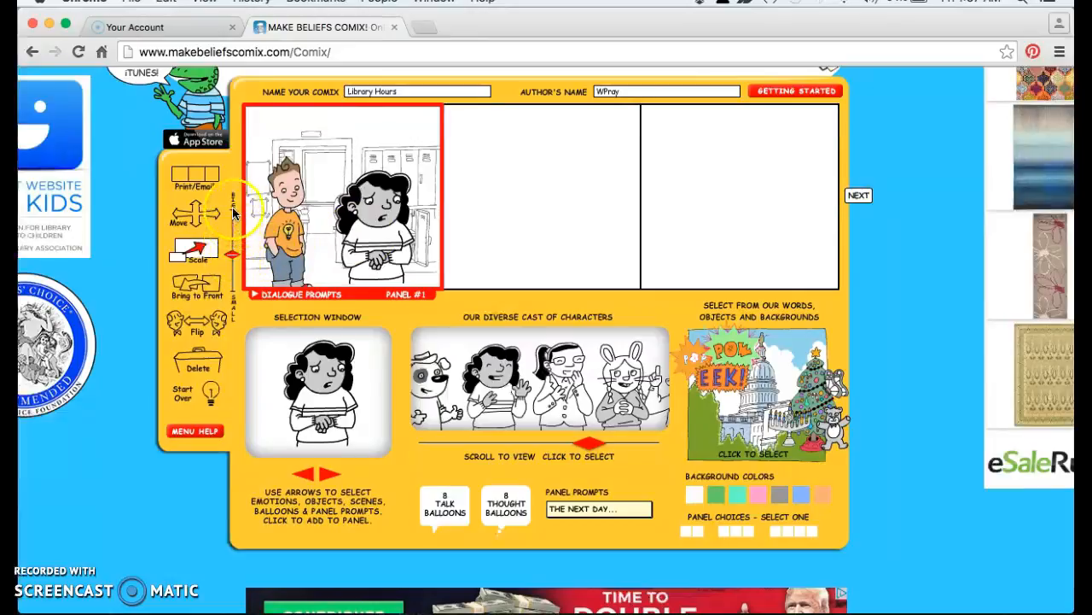
pyautogui.click(233, 257)
pyautogui.moveTo(233, 258)
pyautogui.mouseDown()
pyautogui.moveTo(235, 242)
pyautogui.moveTo(237, 270)
pyautogui.mouseUp()
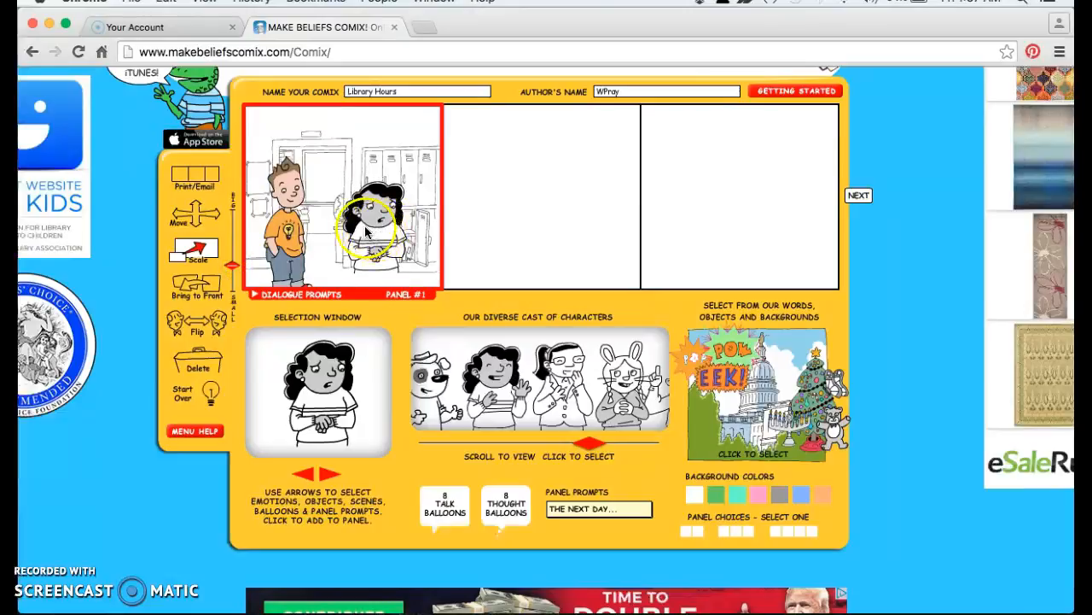
# - Move the curly-haired girl closer to the boy and down to the bottom edge of panel 1
pyautogui.click(382, 239)
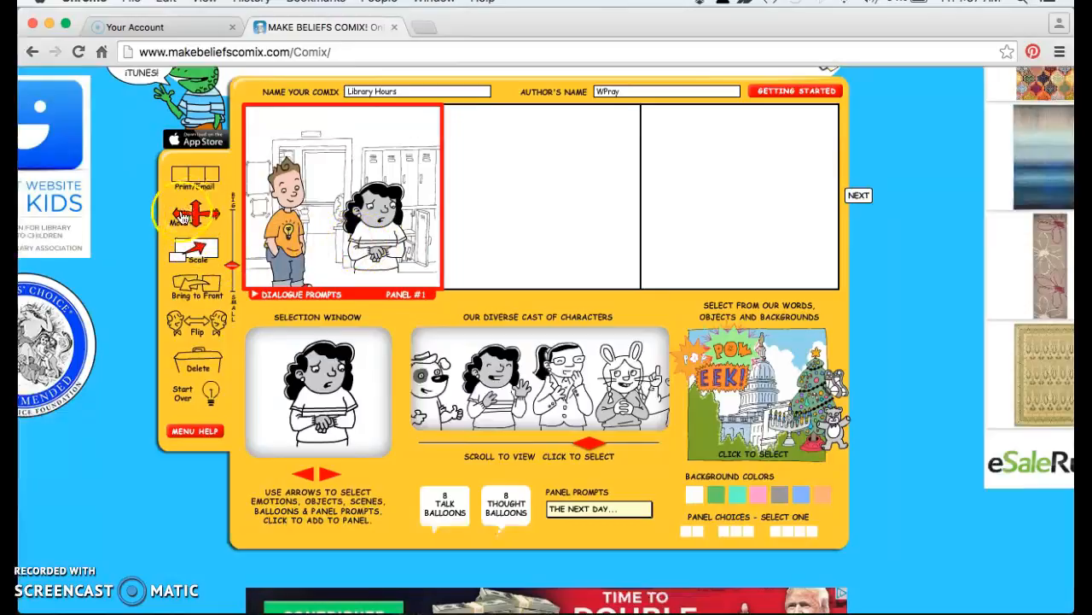
pyautogui.click(196, 220)
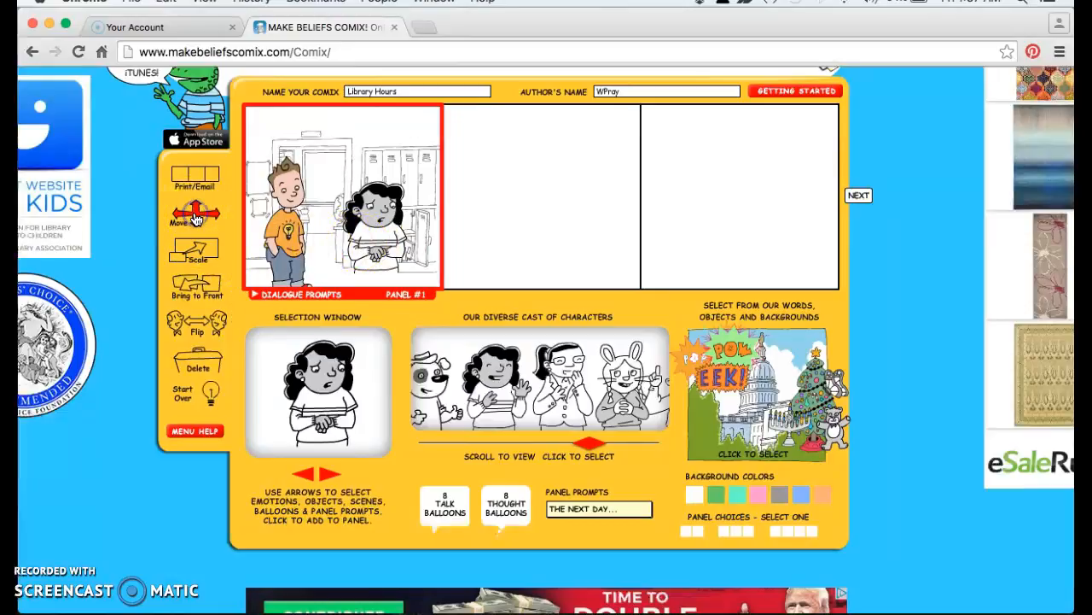
pyautogui.moveTo(373, 237); pyautogui.dragTo(361, 250)
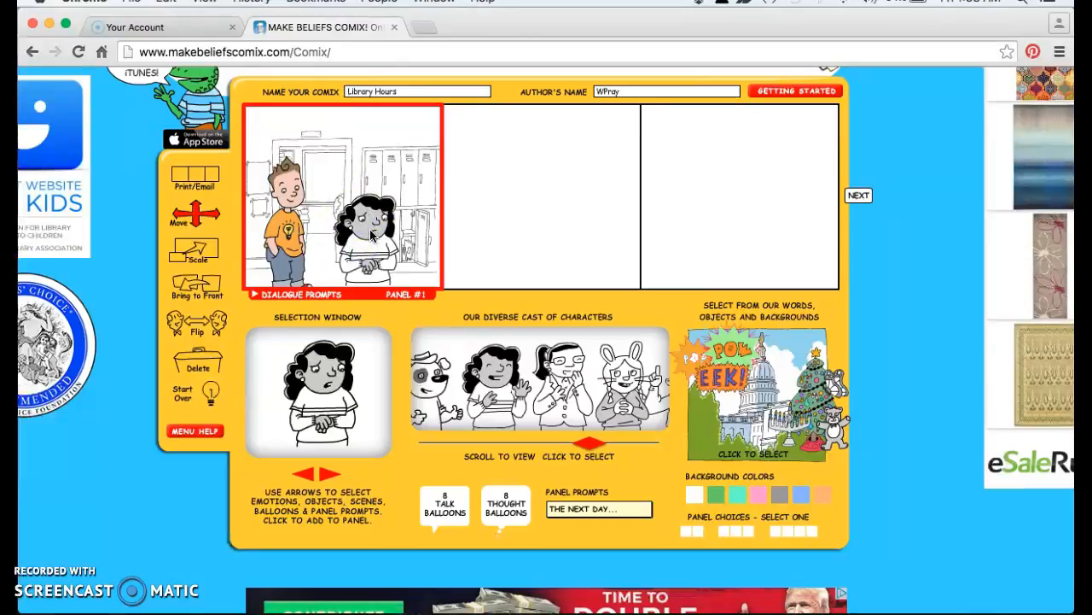
# - Nudge the curly-haired girl slightly right in panel 1 and place a medium thought balloon directly above her head
pyautogui.moveTo(376, 233); pyautogui.dragTo(382, 234)
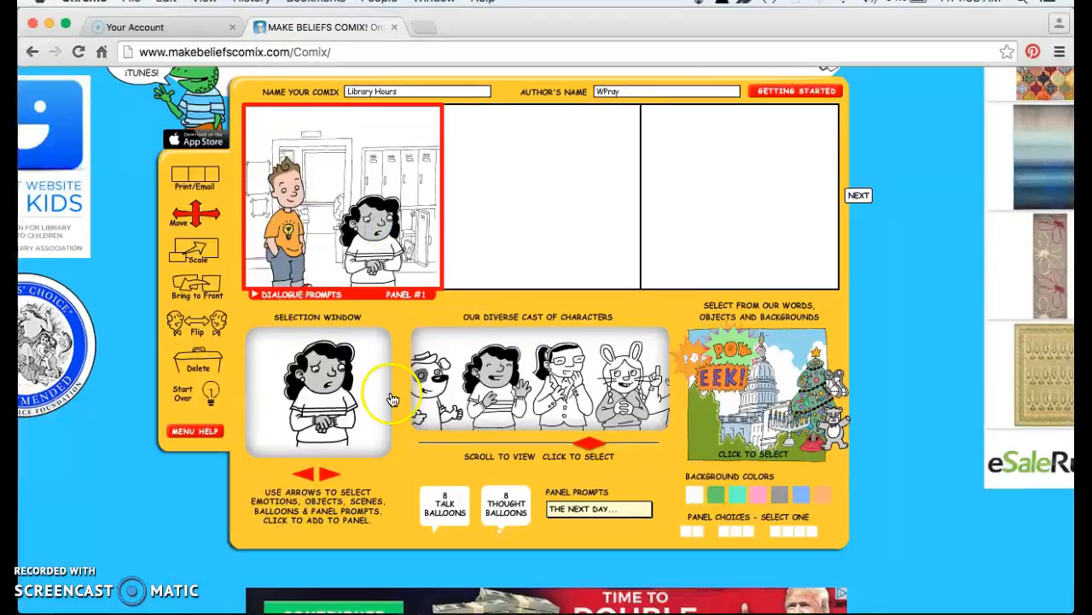
pyautogui.click(510, 516)
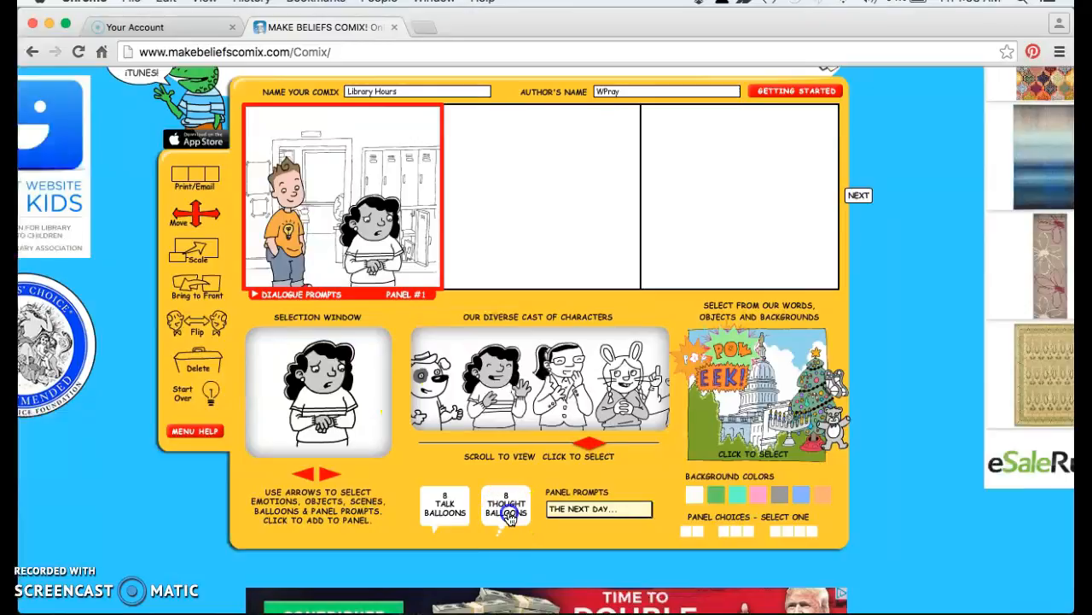
pyautogui.click(330, 476)
pyautogui.click(329, 477)
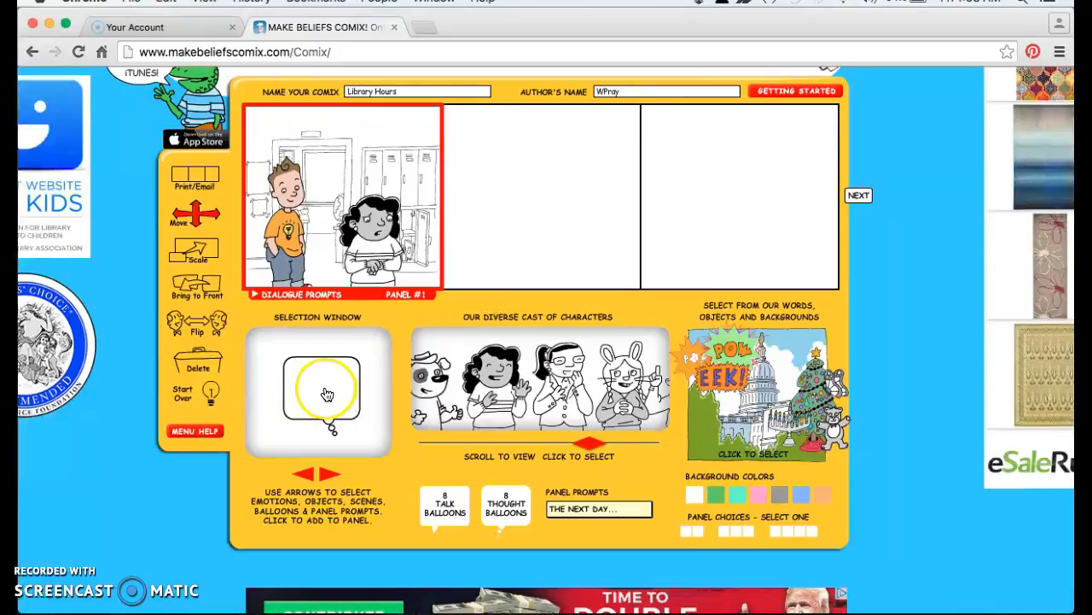
pyautogui.click(327, 393)
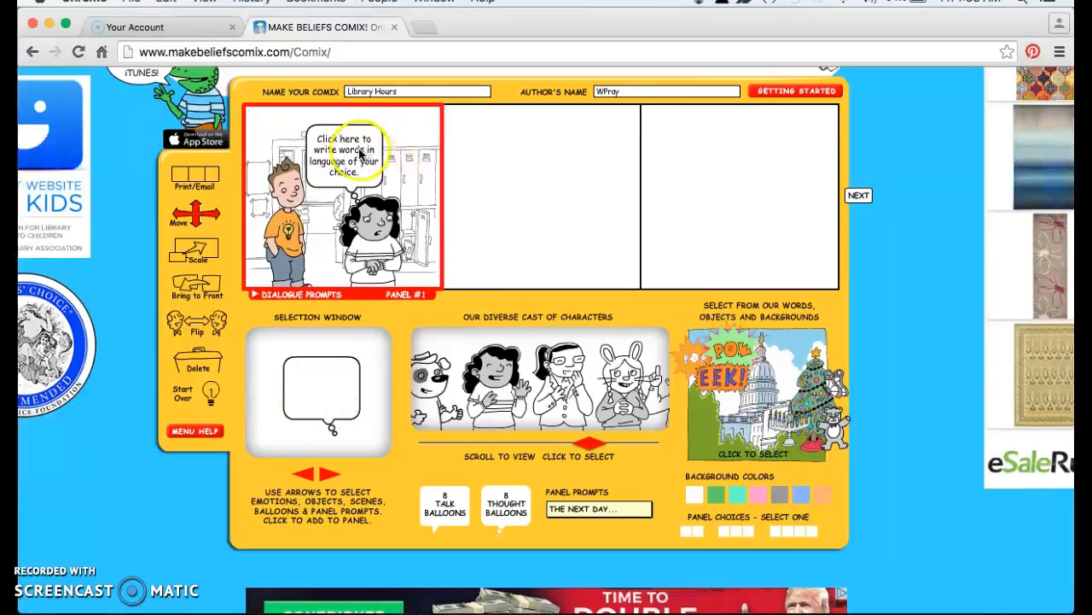
pyautogui.moveTo(359, 152); pyautogui.dragTo(393, 145)
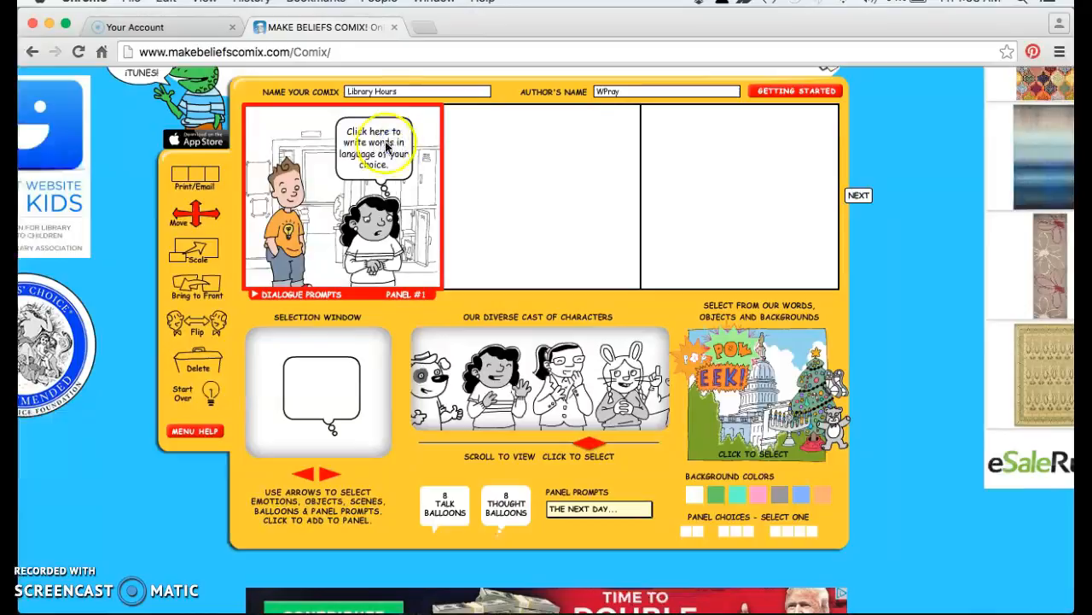
# - Write "Oh no! I don't know where the library is, and I need a book." in the girl's thought balloon
pyautogui.click(371, 147)
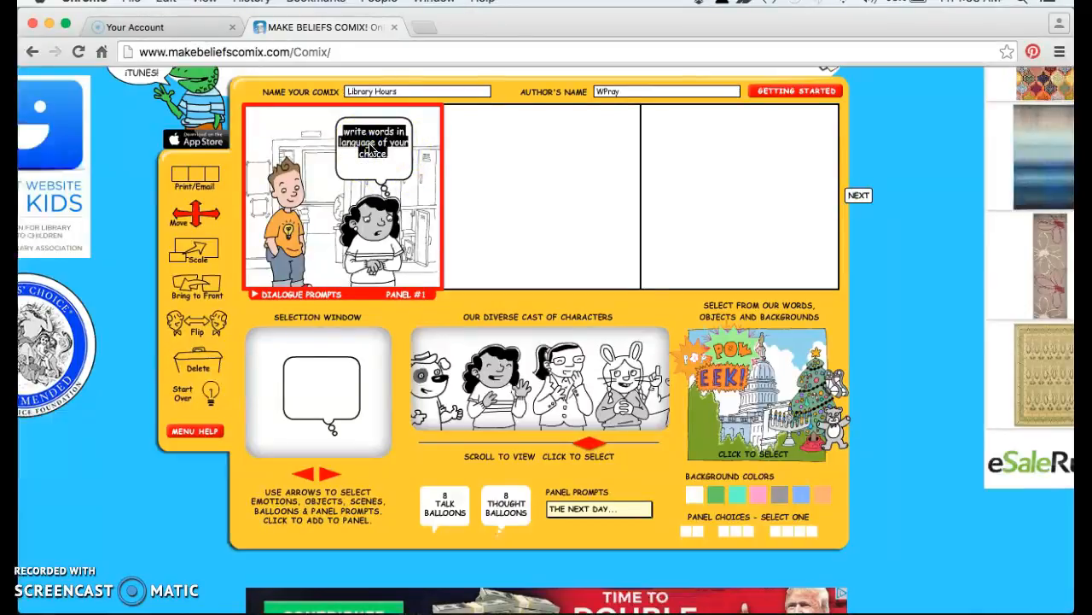
pyautogui.write('OH')
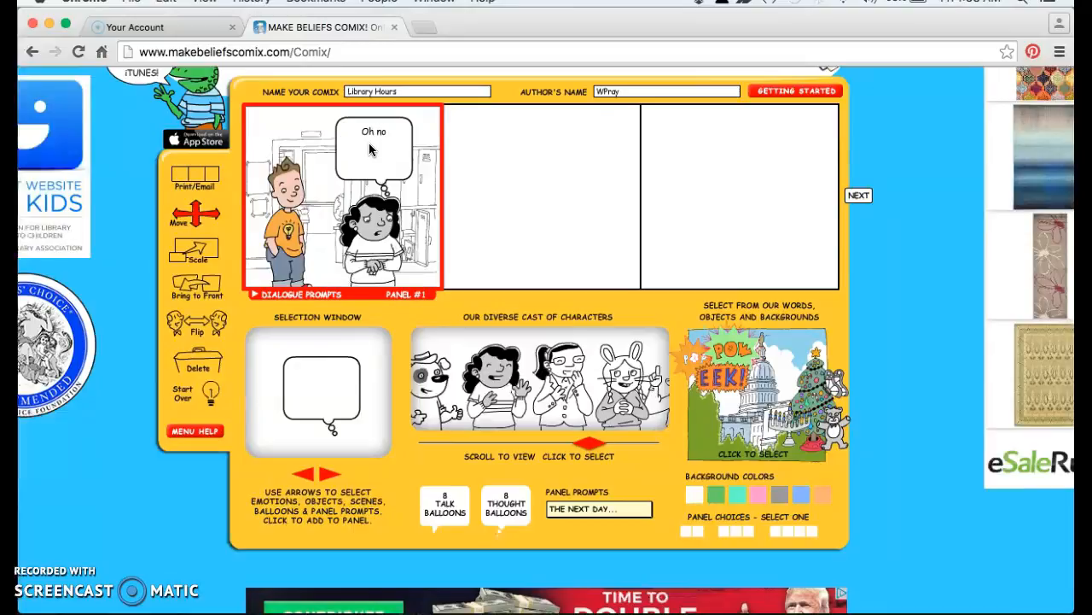
pyautogui.write(" no! I don't know where the library is, and I need to")
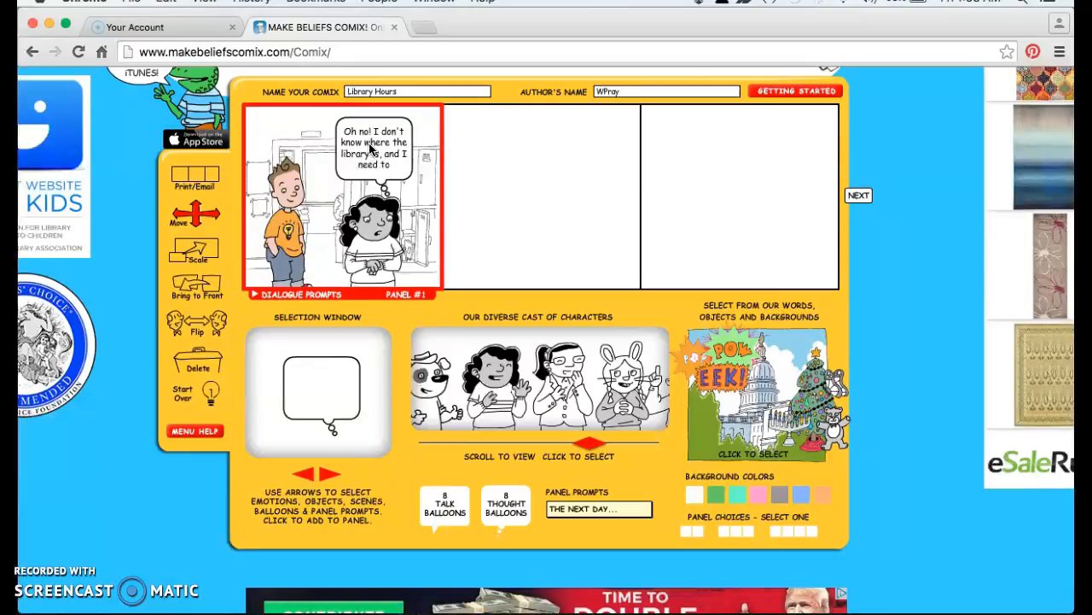
pyautogui.write('w a book')
pyautogui.press('Return')
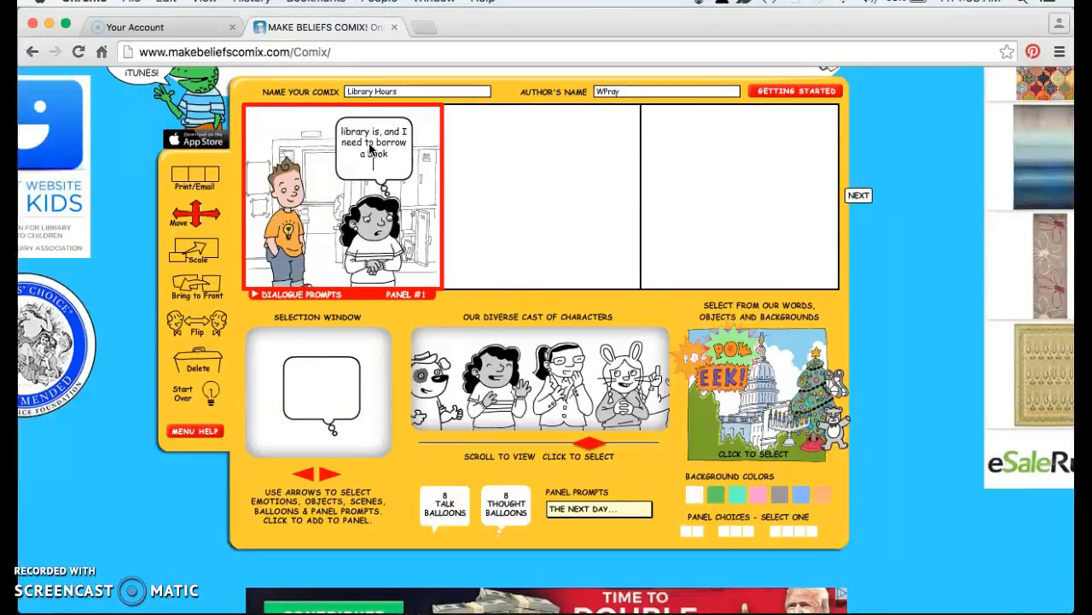
pyautogui.press('BackSpace')
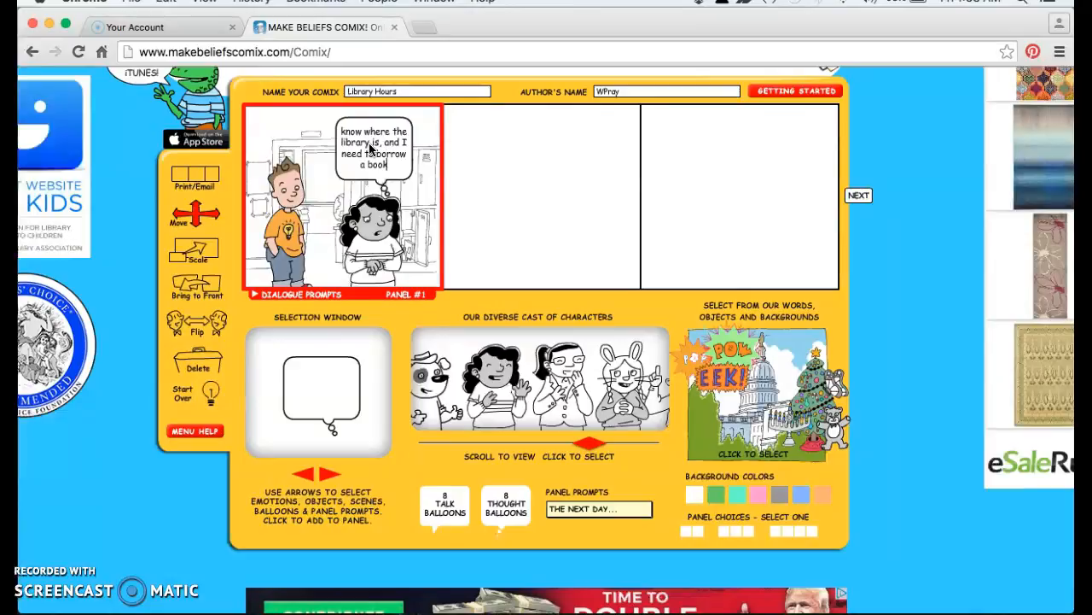
pyautogui.press('BackSpace')
pyautogui.press('BackSpace')
pyautogui.press('BackSpace')
pyautogui.press('BackSpace')
pyautogui.press('BackSpace')
pyautogui.press('BackSpace')
pyautogui.press('BackSpace')
pyautogui.press('BackSpace')
pyautogui.press('BackSpace')
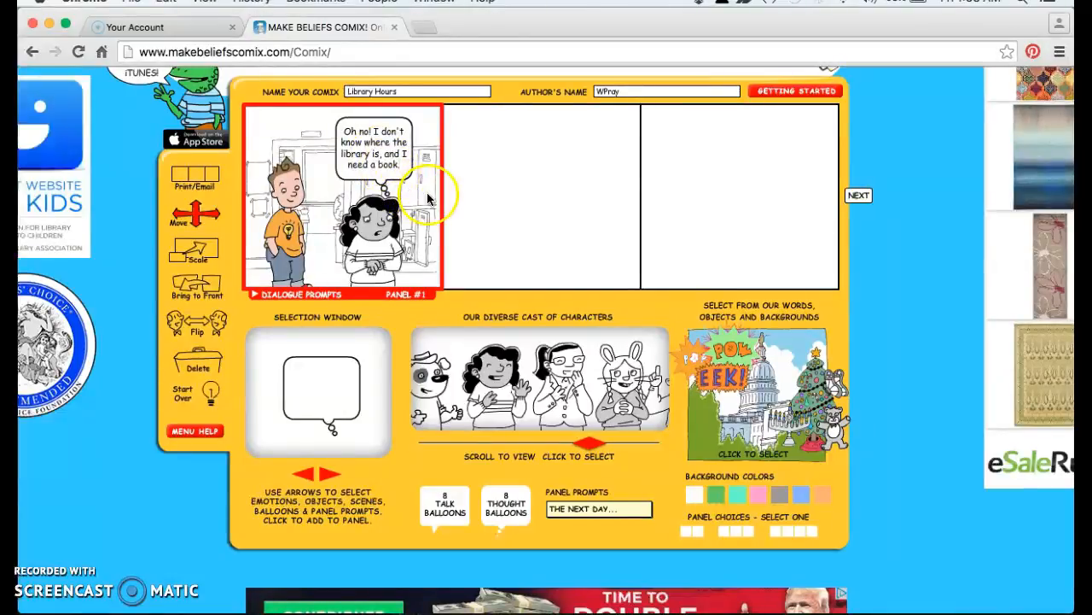
pyautogui.click(291, 201)
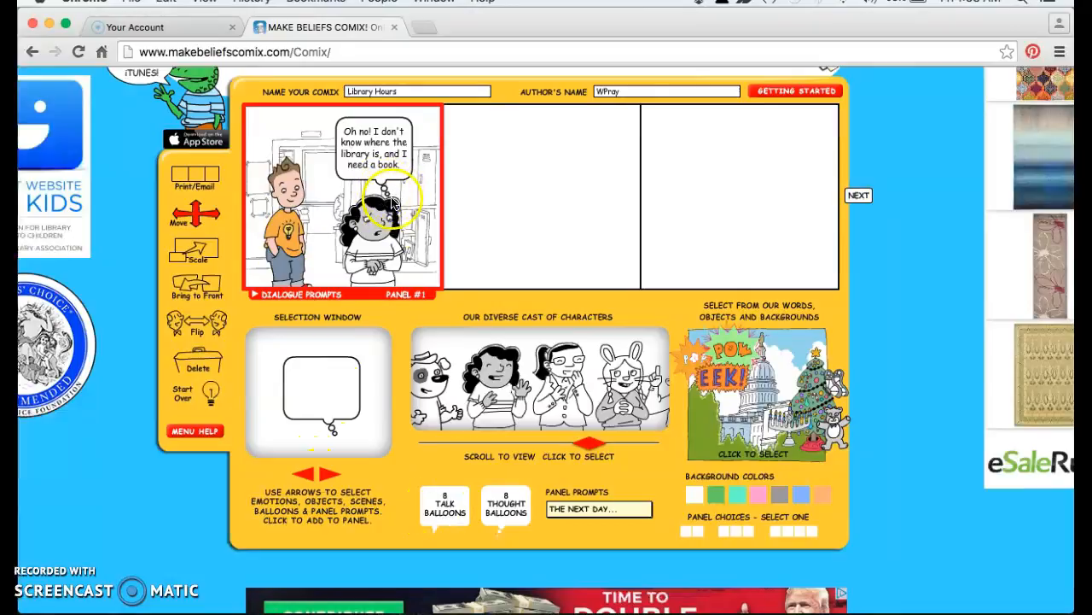
# - Add a small talk balloon above the boy in panel 1 reading "Hi! Can I help you?"
pyautogui.click(445, 505)
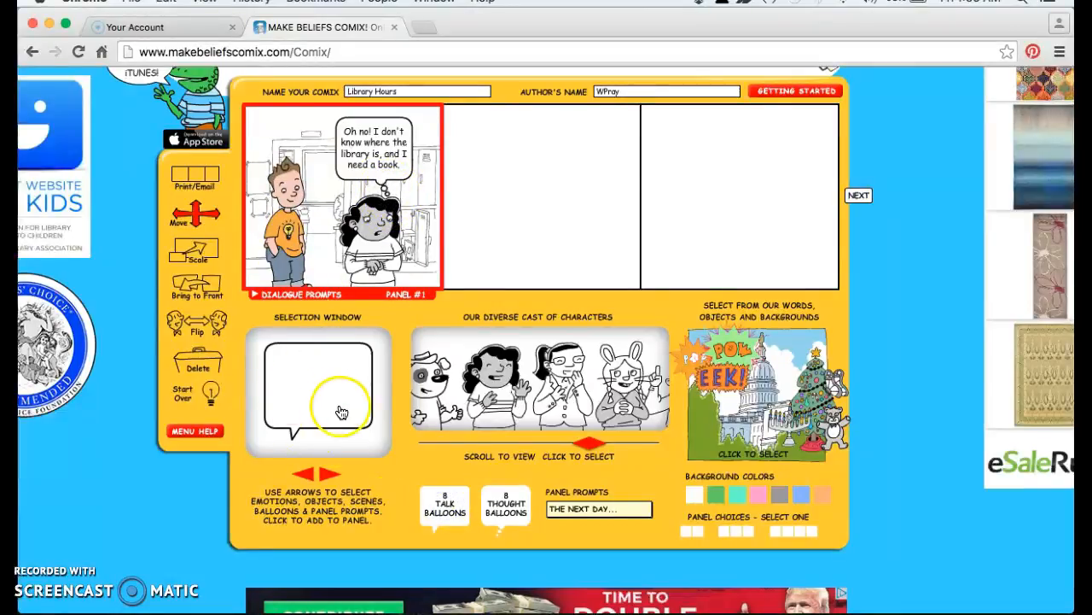
pyautogui.click(305, 474)
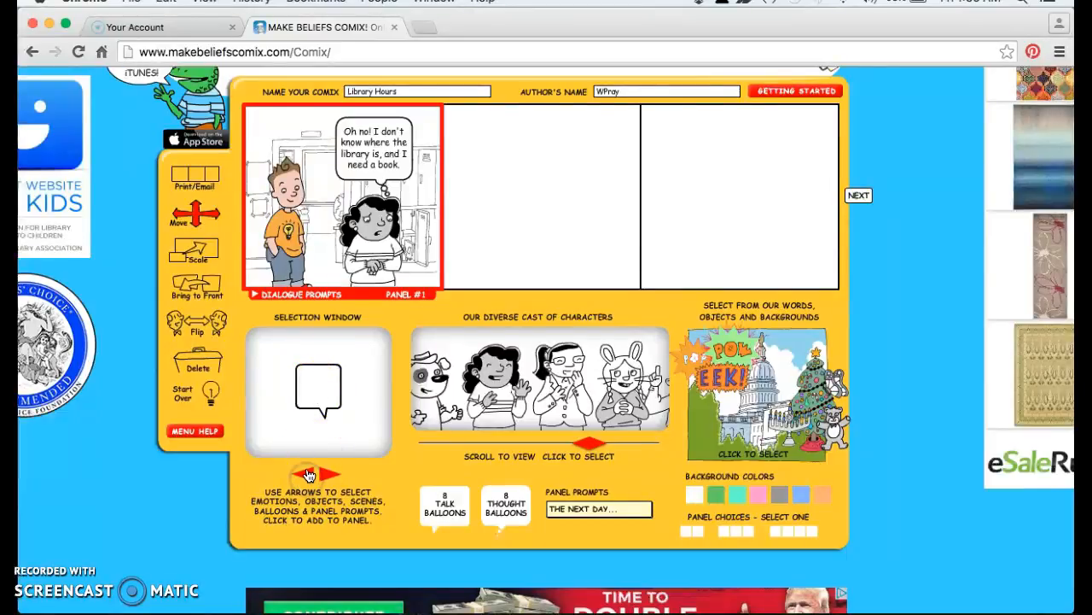
pyautogui.click(318, 394)
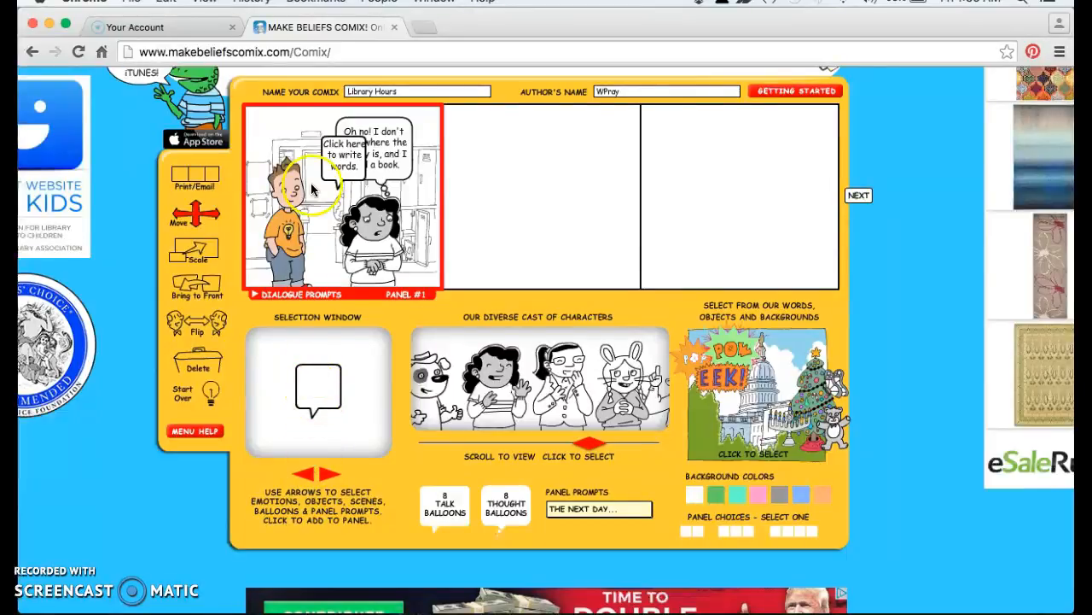
pyautogui.moveTo(331, 154); pyautogui.dragTo(269, 128)
pyautogui.click(285, 131)
pyautogui.write('Hi')
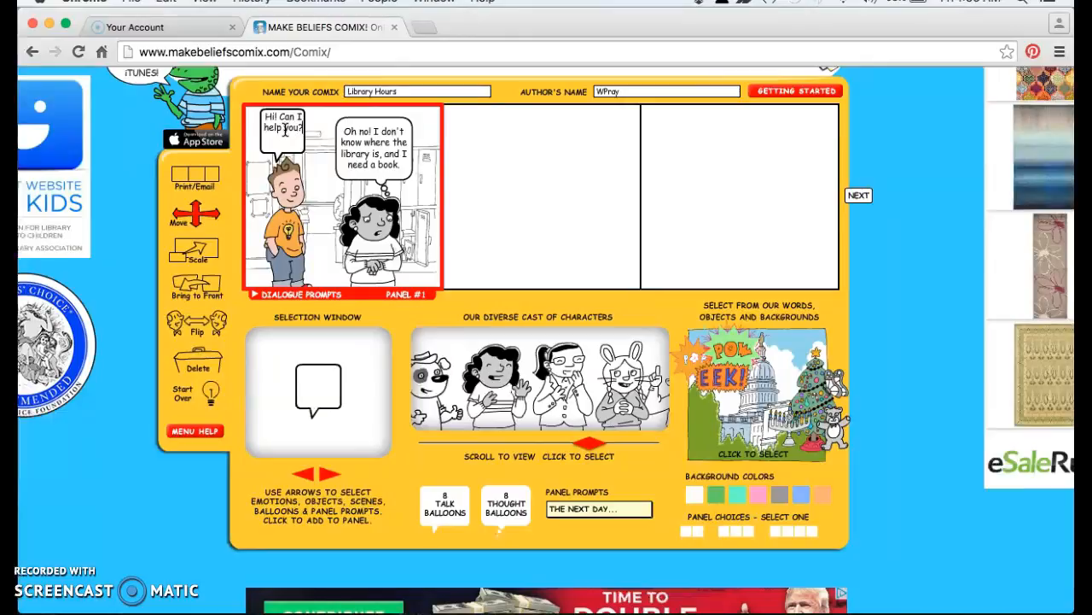
pyautogui.click(328, 237)
# - Add the school hallway background with the open doorway and lockers to panel 2
pyautogui.click(533, 207)
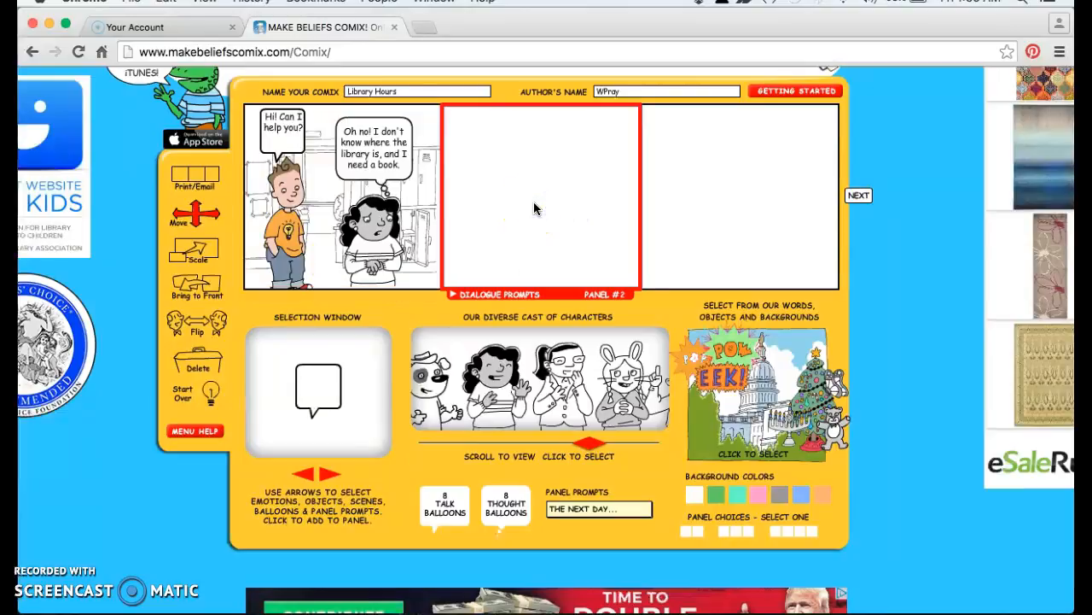
pyautogui.click(749, 459)
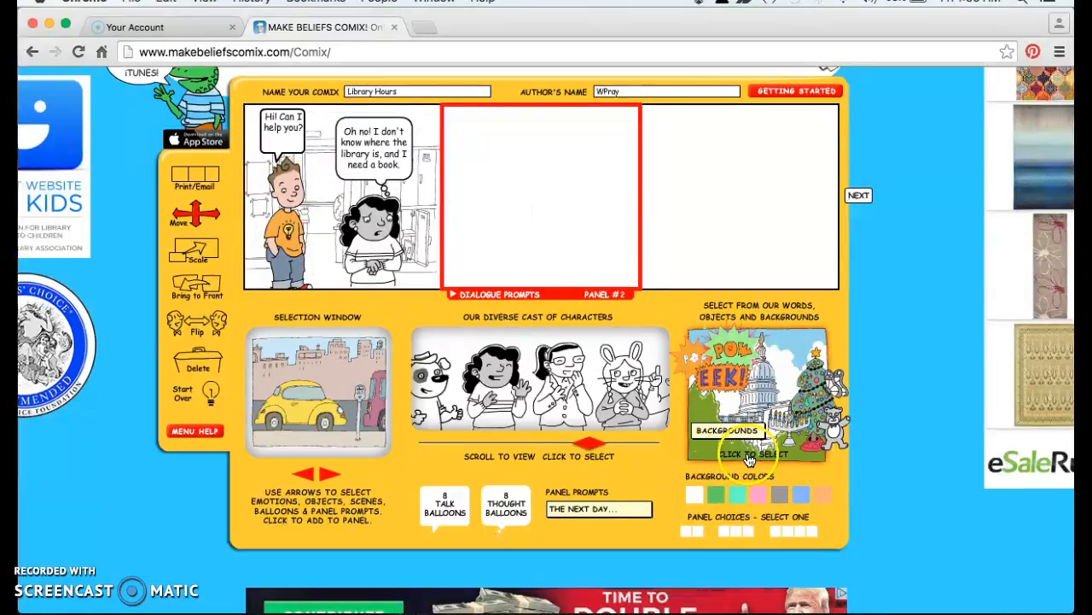
pyautogui.click(327, 475)
pyautogui.click(327, 476)
pyautogui.click(327, 476)
pyautogui.click(327, 476)
pyautogui.click(327, 477)
pyautogui.click(327, 477)
pyautogui.click(327, 478)
pyautogui.click(327, 477)
pyautogui.click(307, 475)
pyautogui.click(307, 476)
pyautogui.click(317, 402)
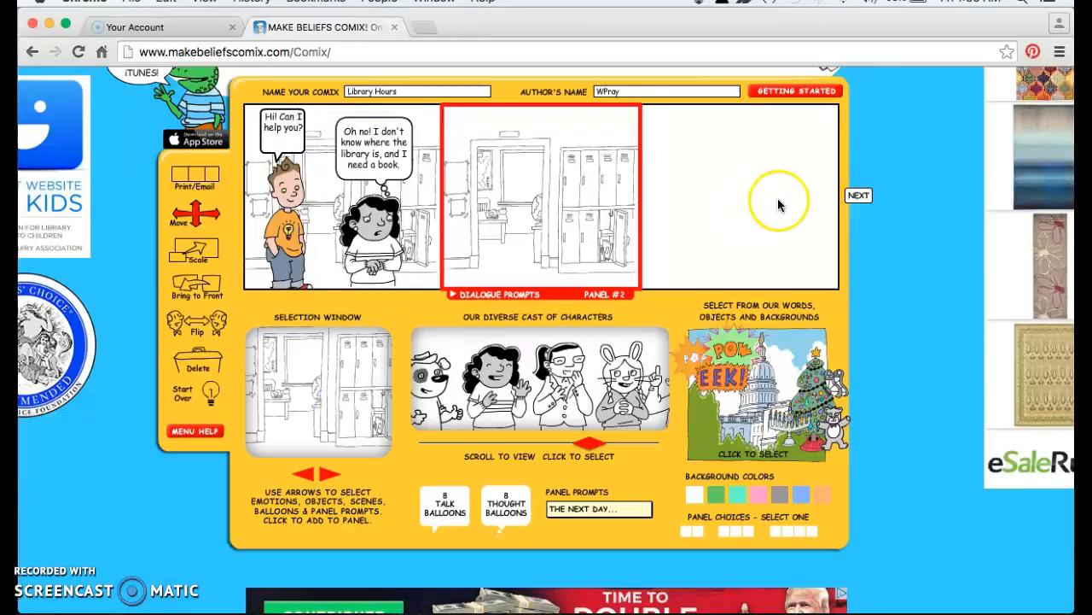
# - Add the same school hallway background with lockers to panel 3
pyautogui.click(751, 187)
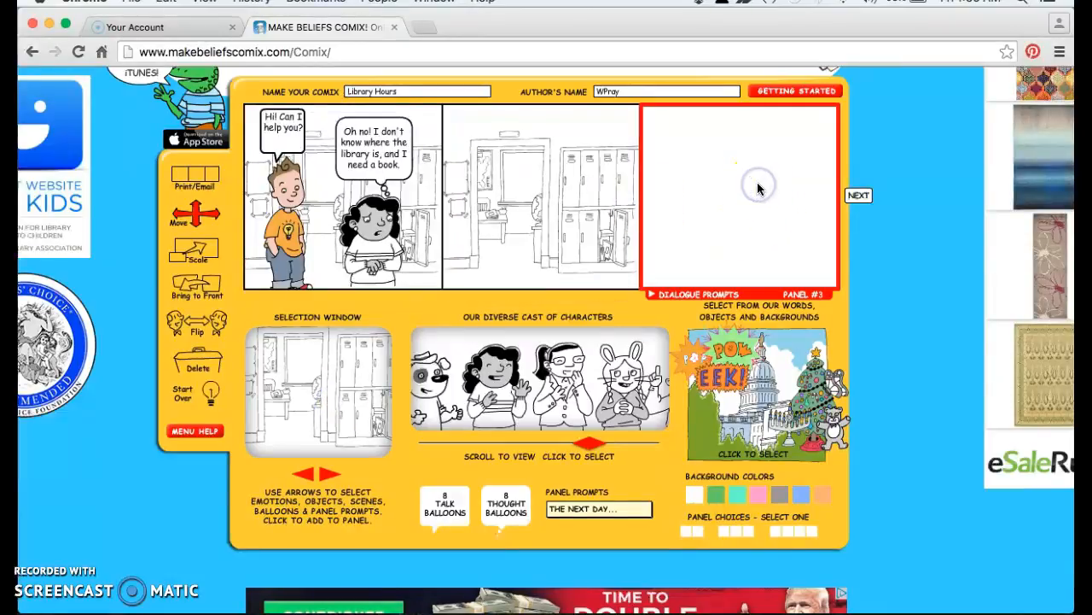
pyautogui.click(342, 373)
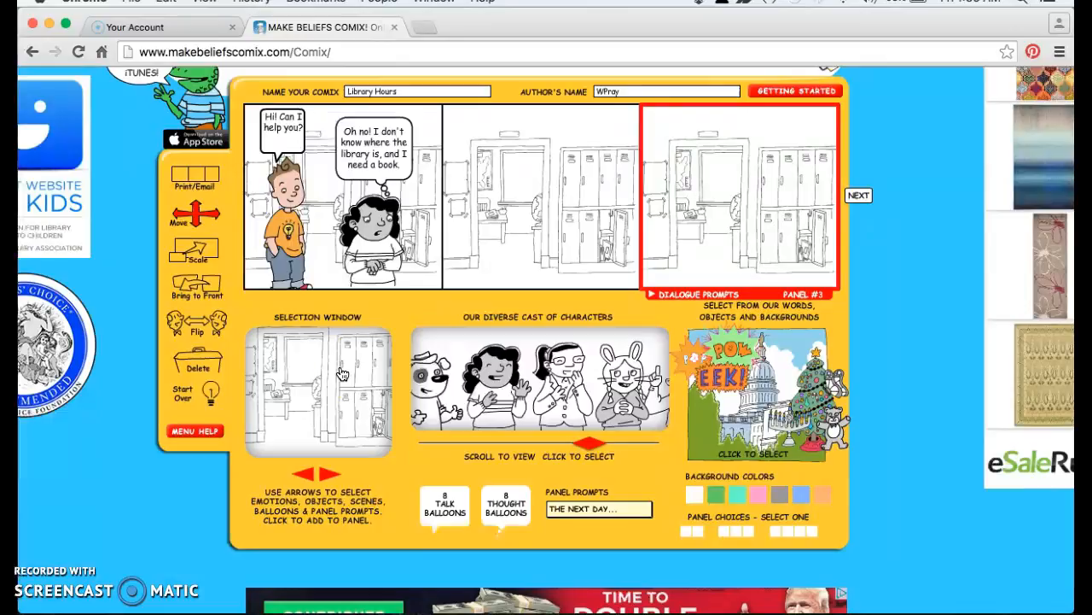
pyautogui.click(537, 209)
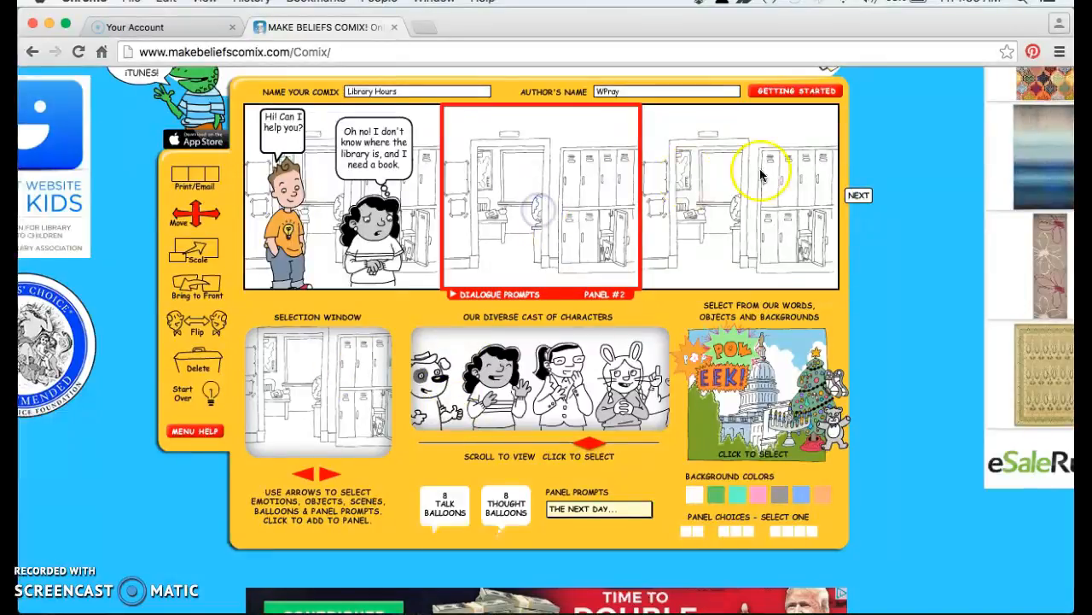
pyautogui.click(730, 179)
# - Add a custom panel prompt reading "Later that day..." to the upper left corner of panel 2
pyautogui.click(527, 203)
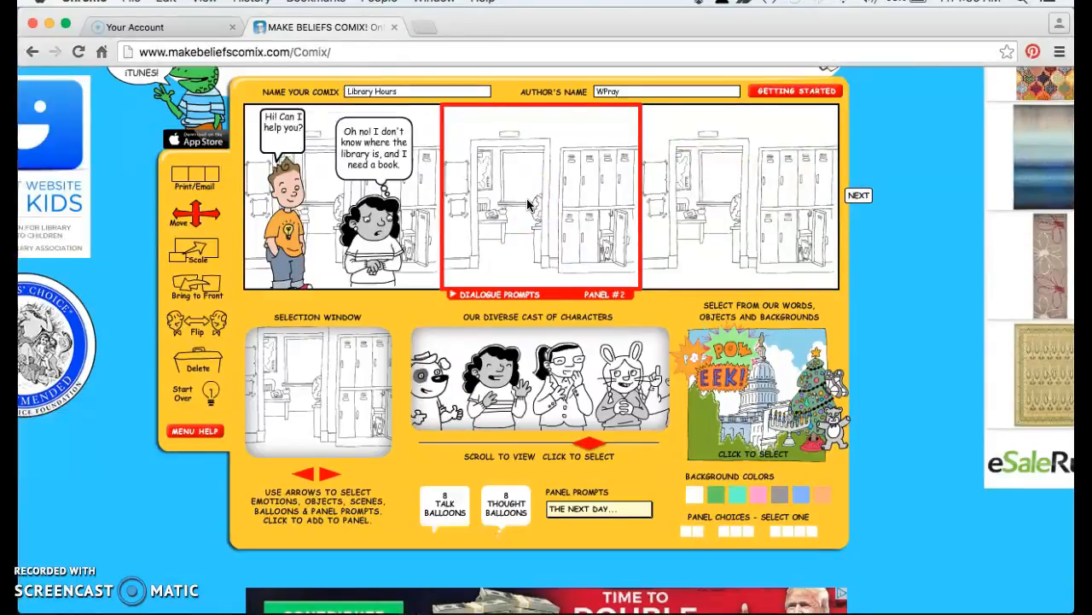
pyautogui.click(578, 510)
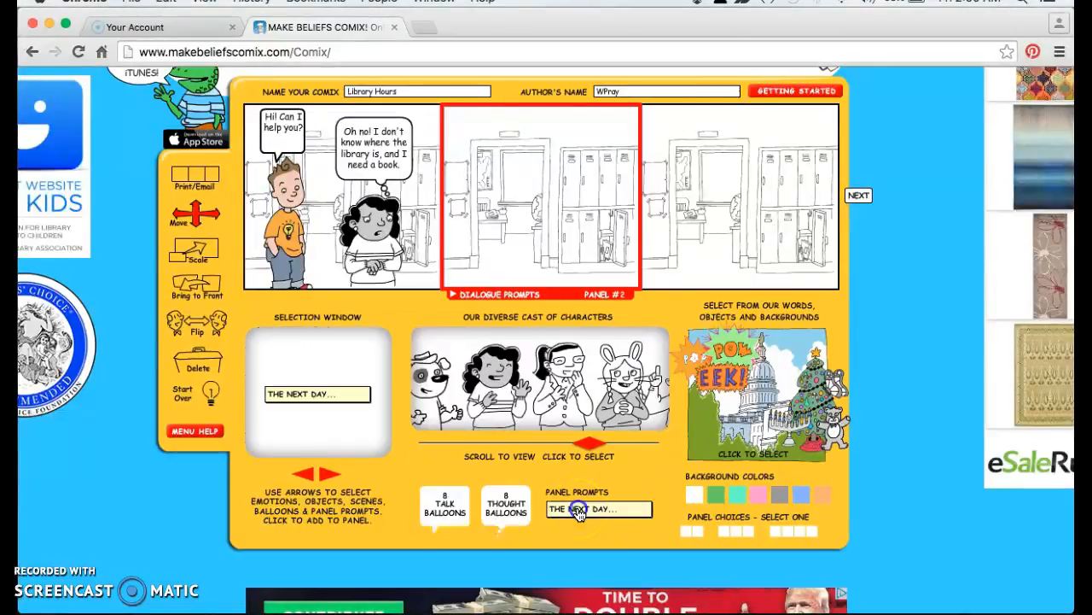
pyautogui.click(335, 400)
pyautogui.click(326, 476)
pyautogui.click(326, 476)
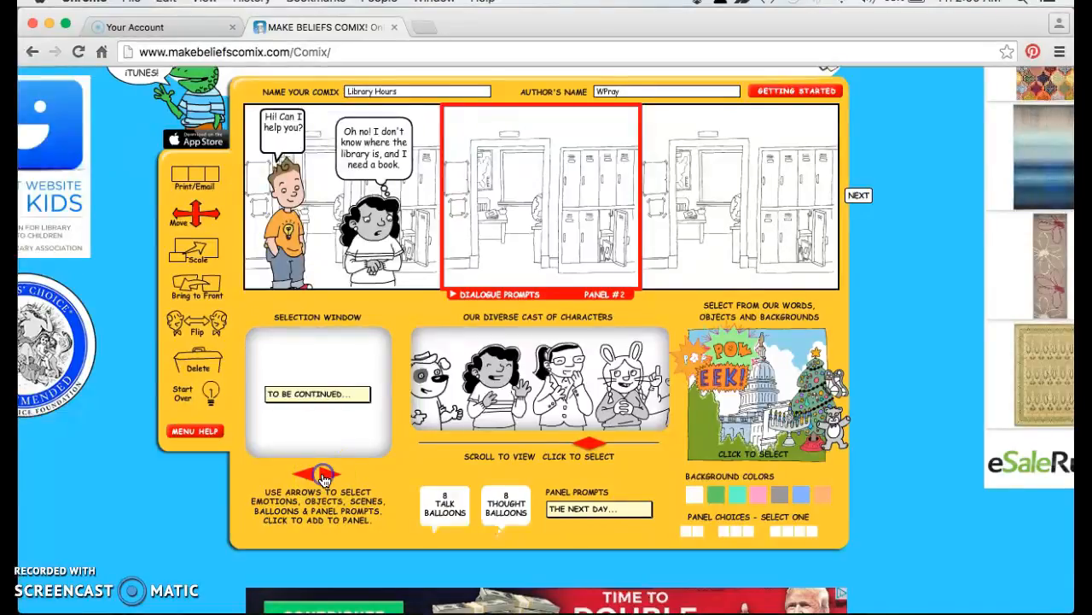
pyautogui.click(326, 476)
pyautogui.click(326, 476)
pyautogui.click(310, 402)
pyautogui.click(495, 156)
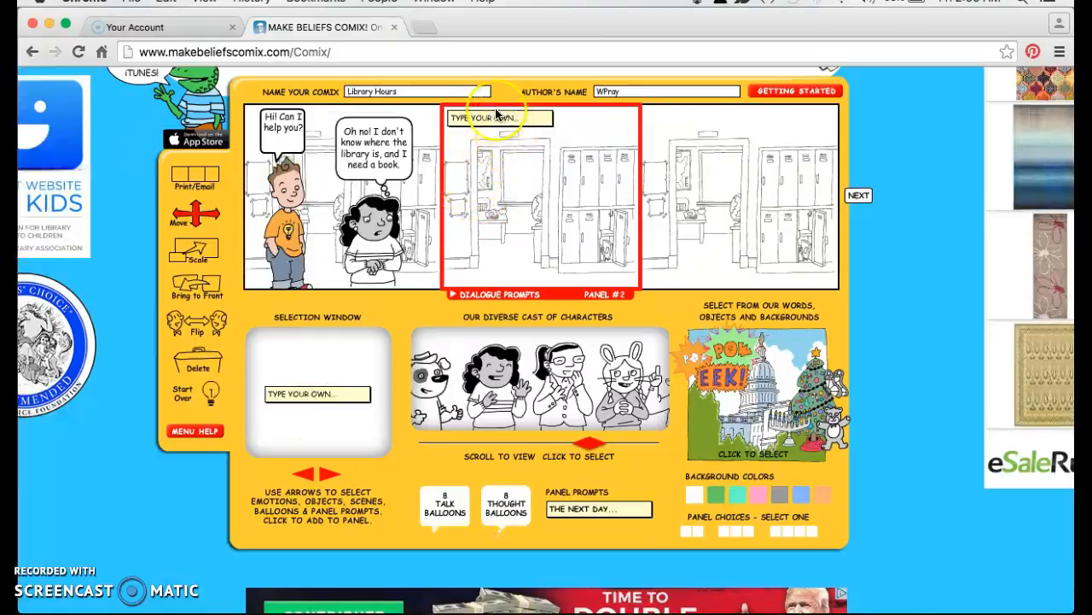
pyautogui.click(495, 121)
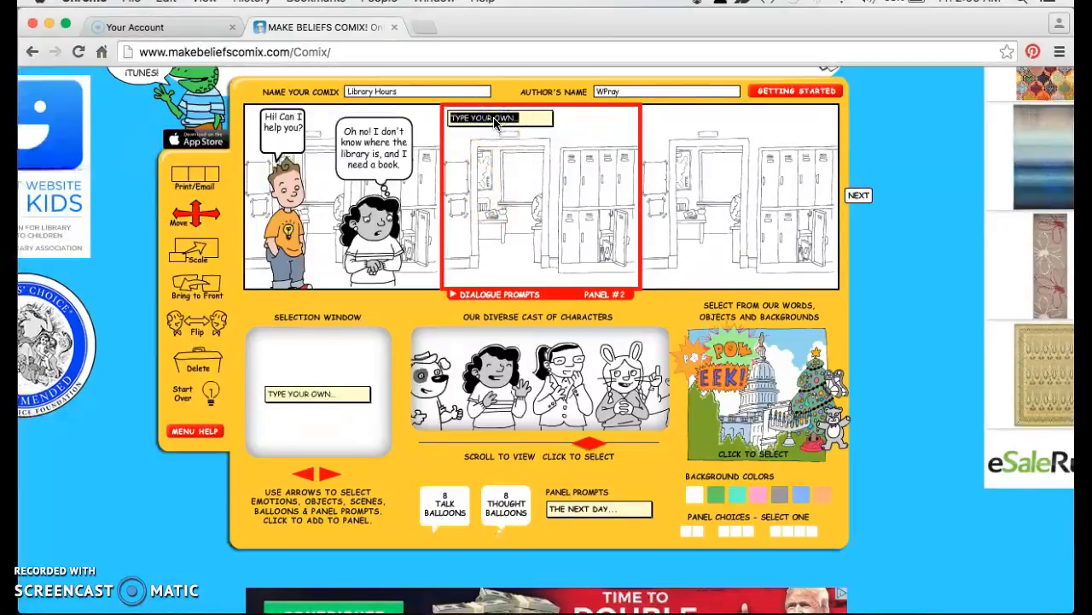
pyautogui.write('Later that day...')
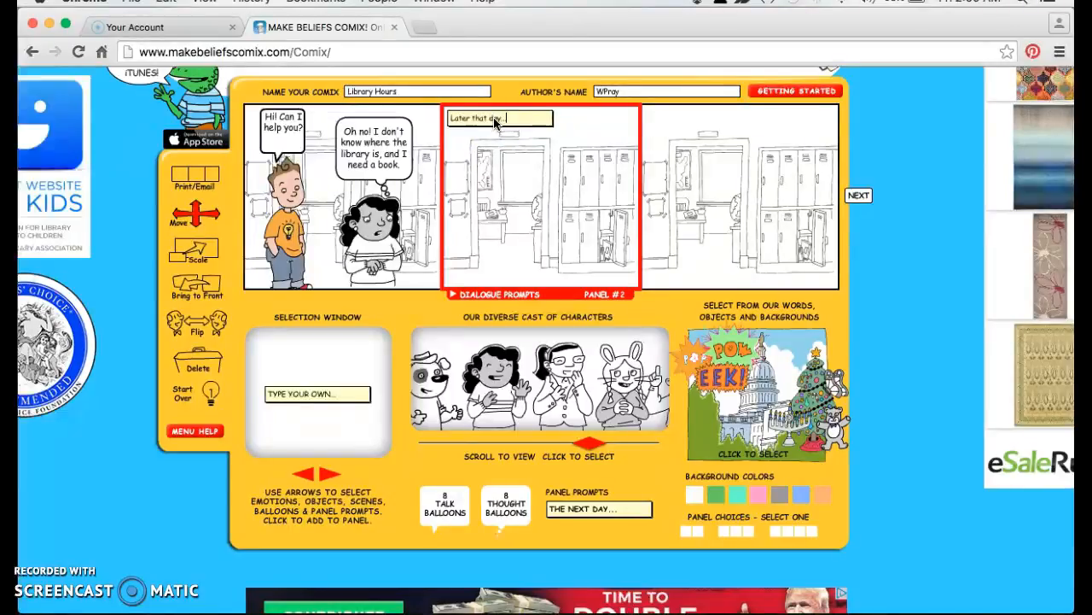
# - Add the curly-haired girl with her hand raised to her chin to panel 2 and place her on its left side
pyautogui.click(497, 379)
pyautogui.click(330, 476)
pyautogui.click(332, 482)
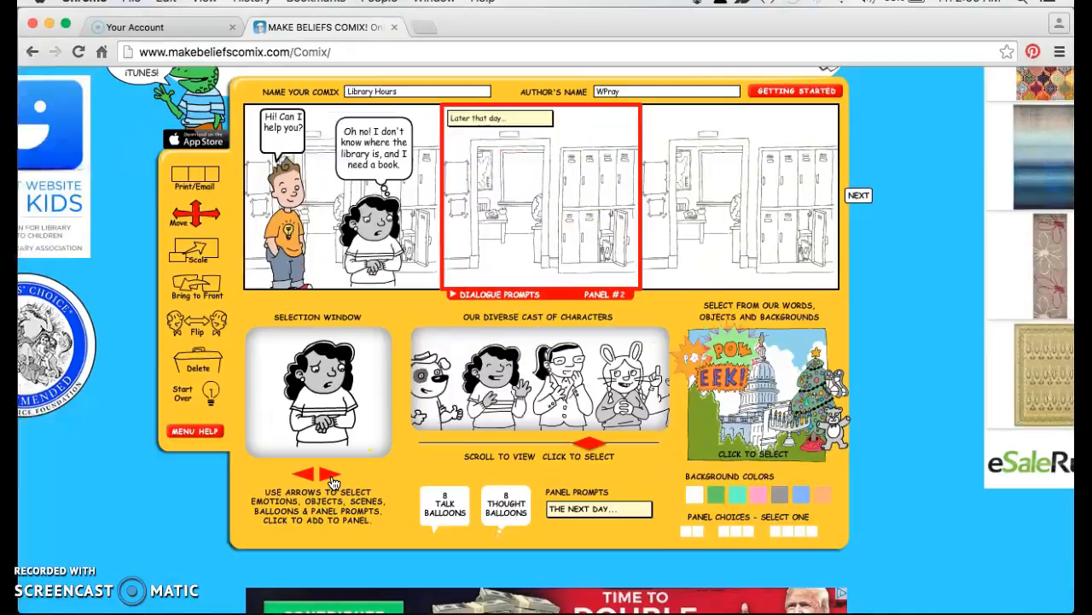
pyautogui.click(332, 482)
pyautogui.click(333, 482)
pyautogui.click(329, 403)
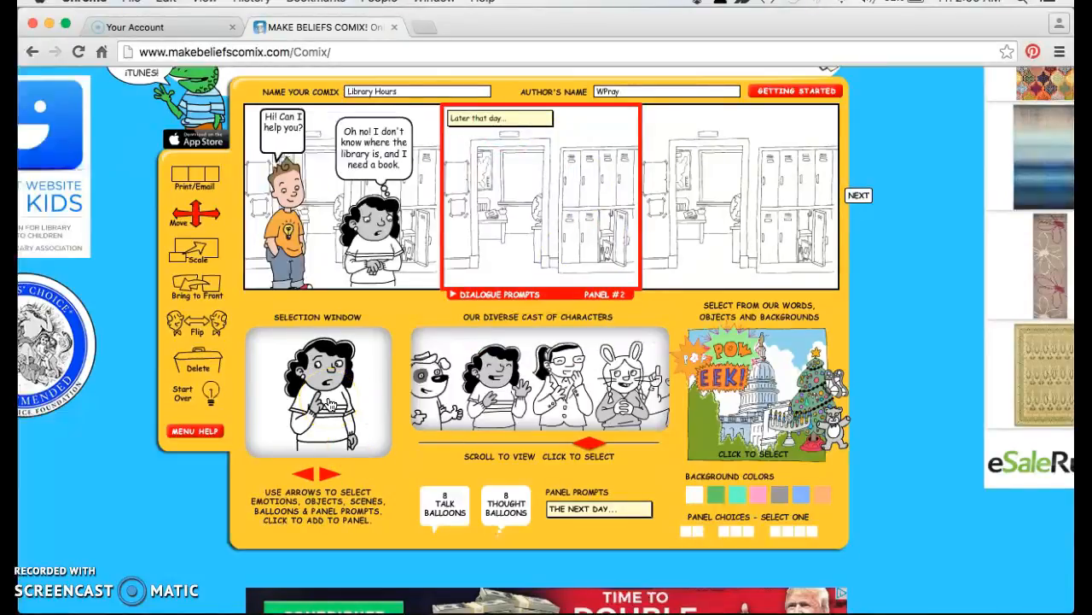
pyautogui.click(331, 403)
pyautogui.moveTo(544, 242); pyautogui.dragTo(480, 237)
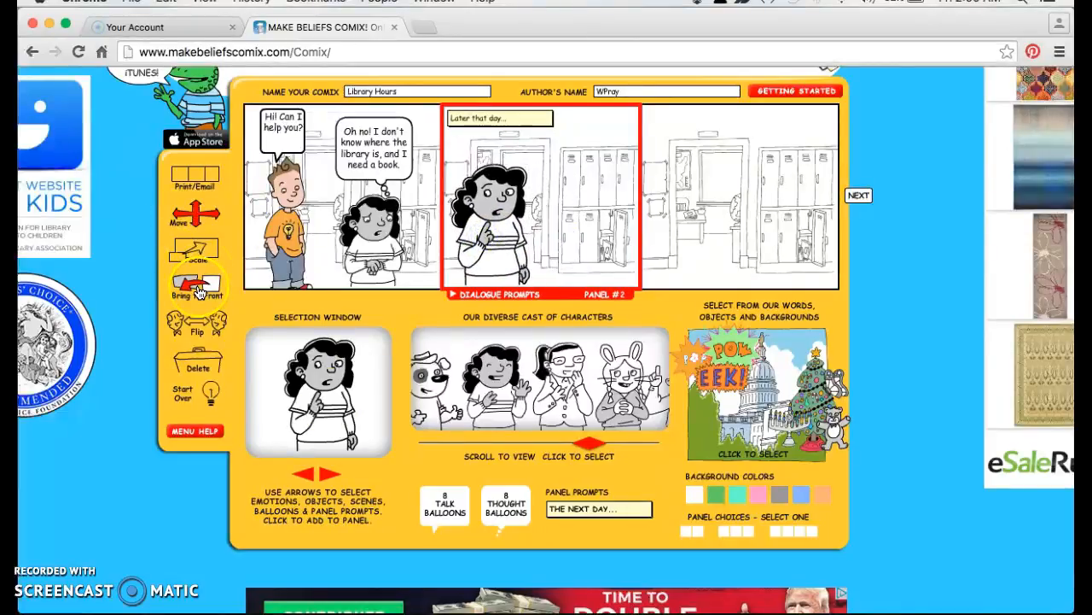
# - Scale the curly-haired girl in panel 2 down and move her into the panel's lower left corner
pyautogui.click(202, 251)
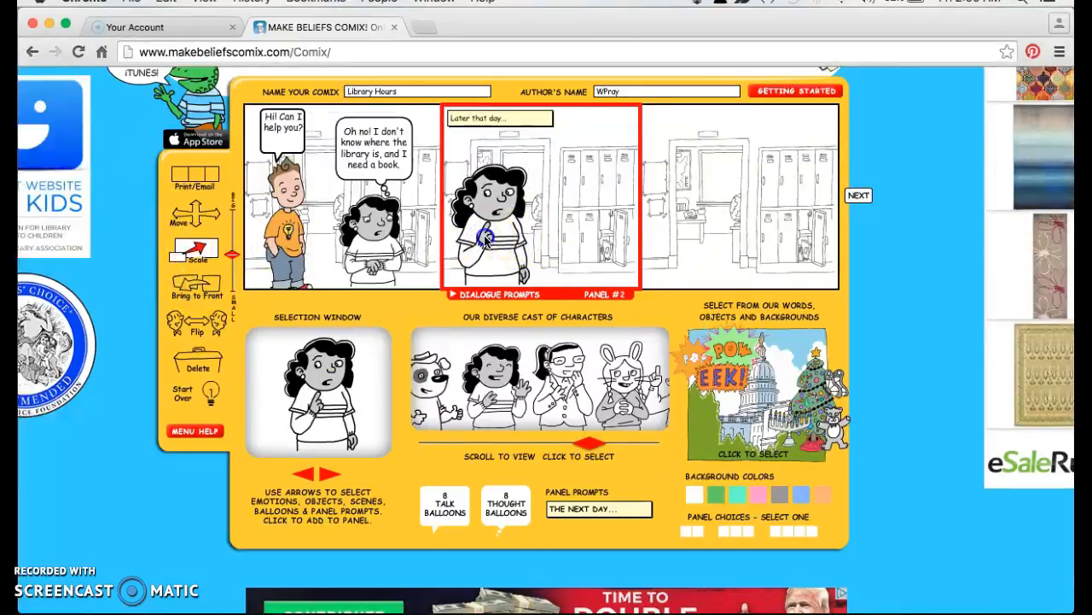
pyautogui.moveTo(232, 256); pyautogui.dragTo(232, 268)
pyautogui.click(195, 214)
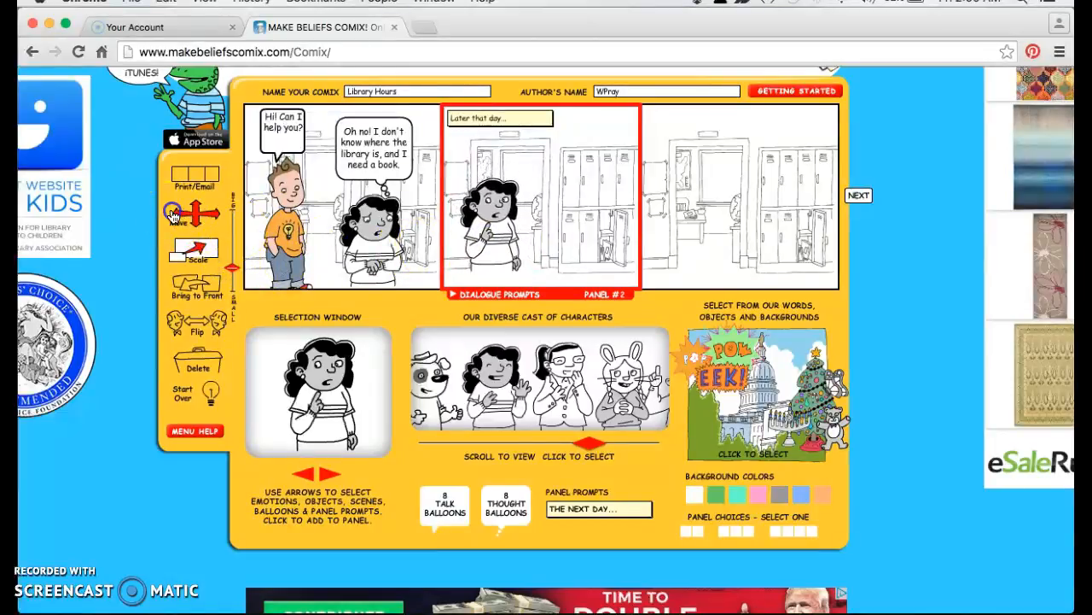
pyautogui.click(481, 235)
pyautogui.moveTo(480, 236); pyautogui.dragTo(469, 261)
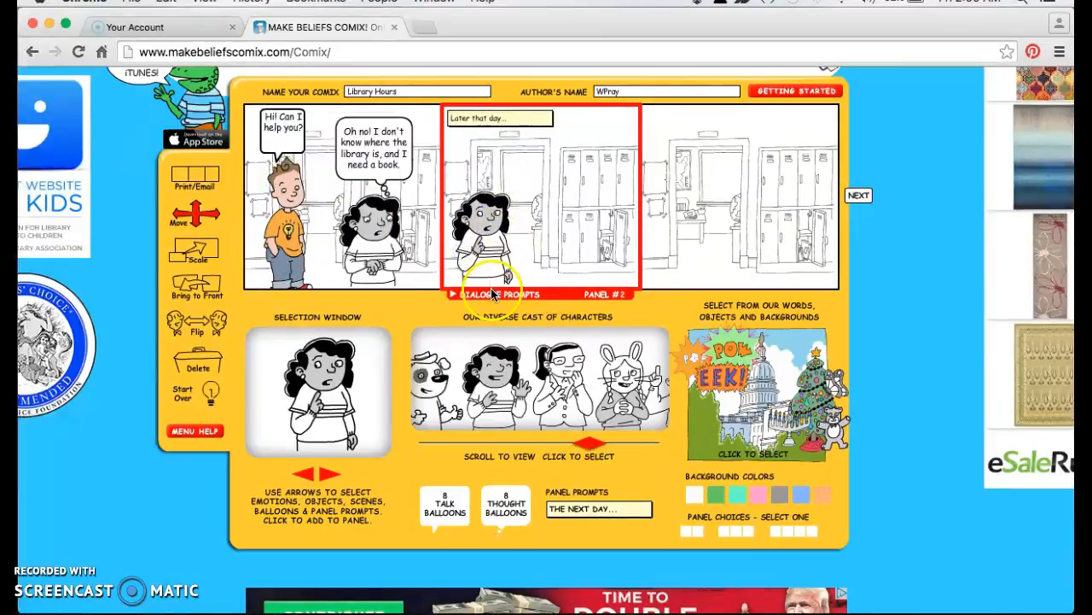
# - Browse the talk balloons and choose the small square one with its tail at the lower left
pyautogui.click(445, 505)
pyautogui.click(308, 474)
pyautogui.click(311, 476)
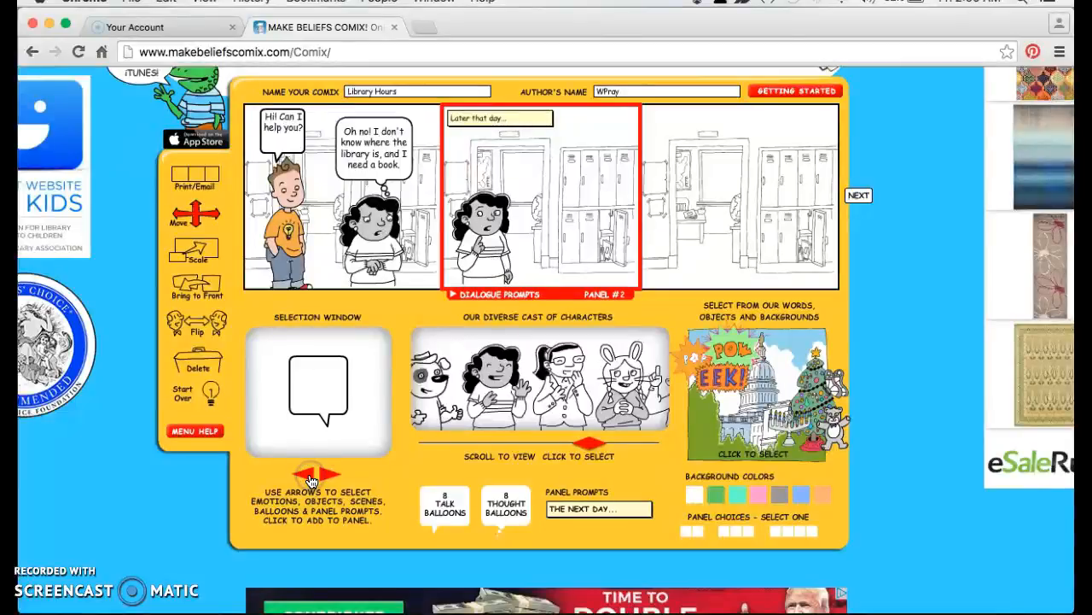
pyautogui.click(336, 471)
# - Try to place the small square talk balloon beside the curly-haired girl in panel 2
pyautogui.moveTo(320, 390); pyautogui.dragTo(472, 188)
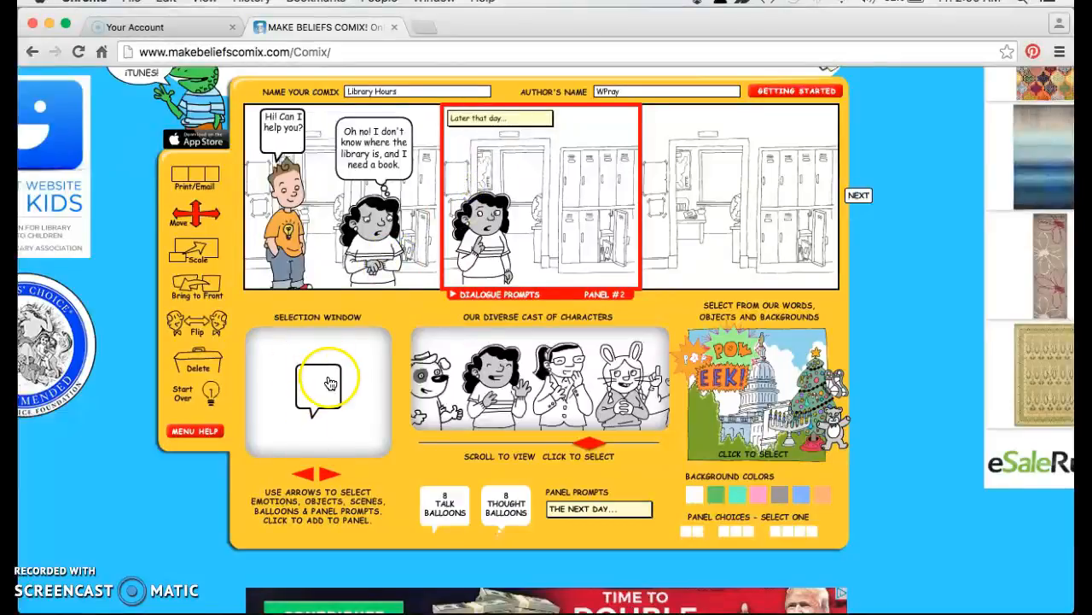
pyautogui.click(314, 382)
pyautogui.click(570, 155)
pyautogui.click(556, 177)
pyautogui.click(563, 212)
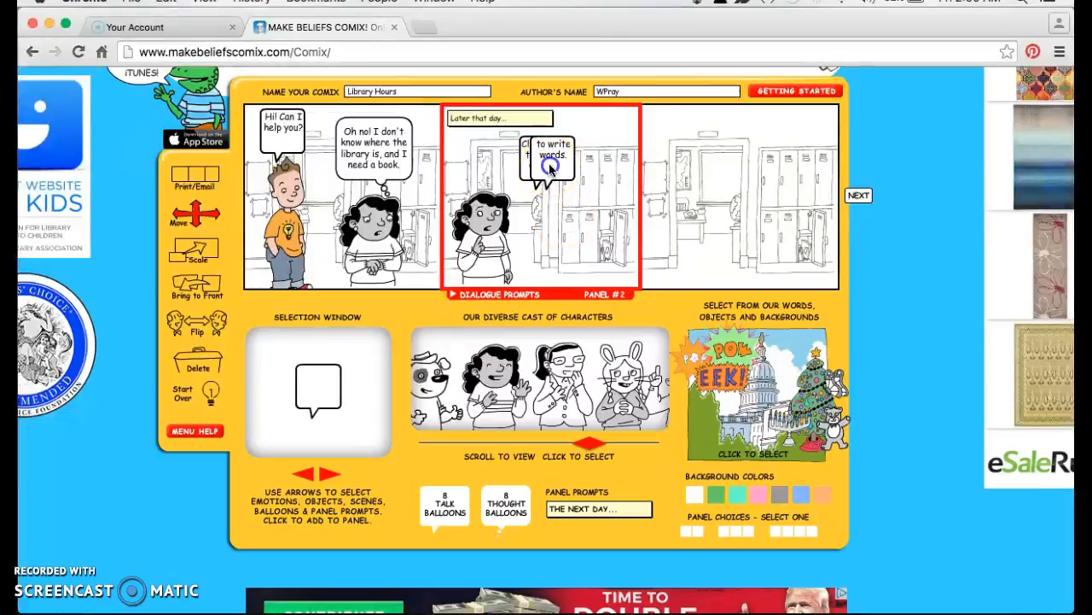
# - Delete both overlapping talk balloons from panel 2
pyautogui.click(550, 169)
pyautogui.click(197, 363)
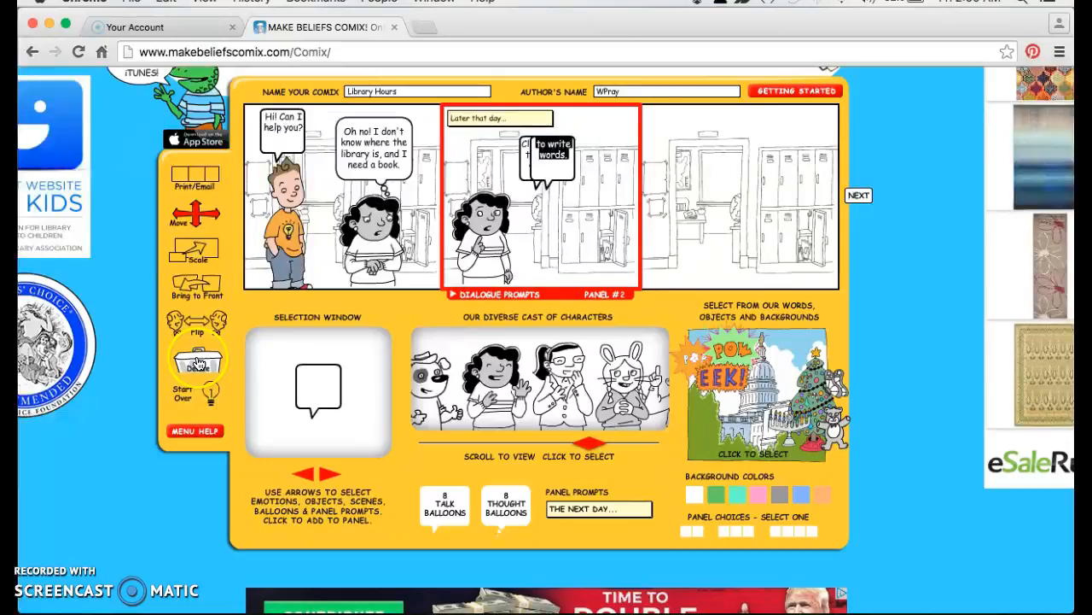
pyautogui.click(553, 169)
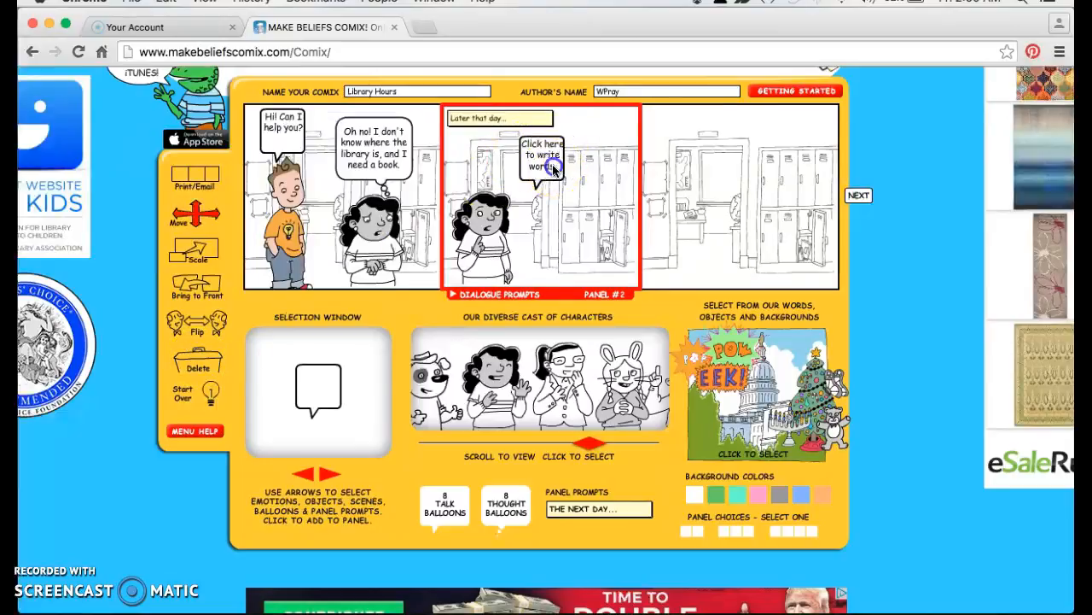
pyautogui.click(553, 169)
pyautogui.click(197, 365)
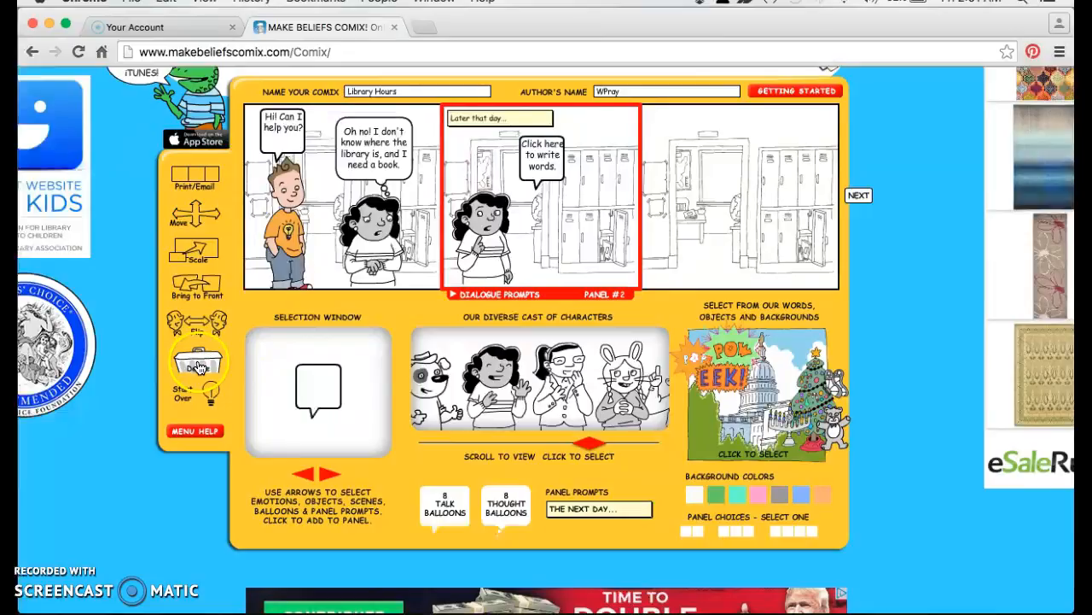
pyautogui.click(540, 175)
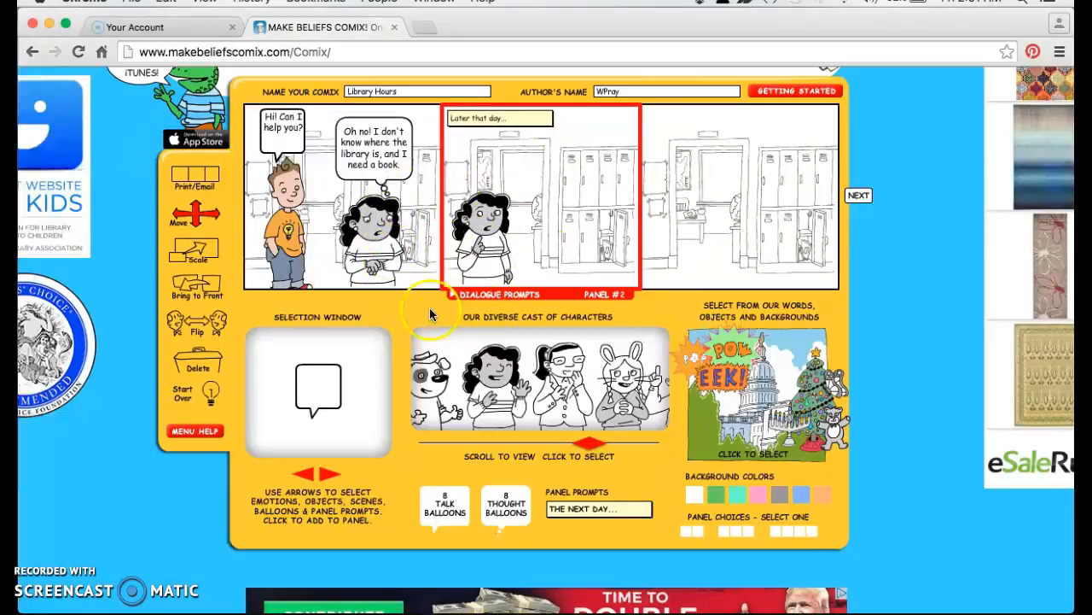
# - Add the small square talk balloon to panel 2, move it above the curly-haired girl's head and open its placeholder text for editing
pyautogui.click(320, 388)
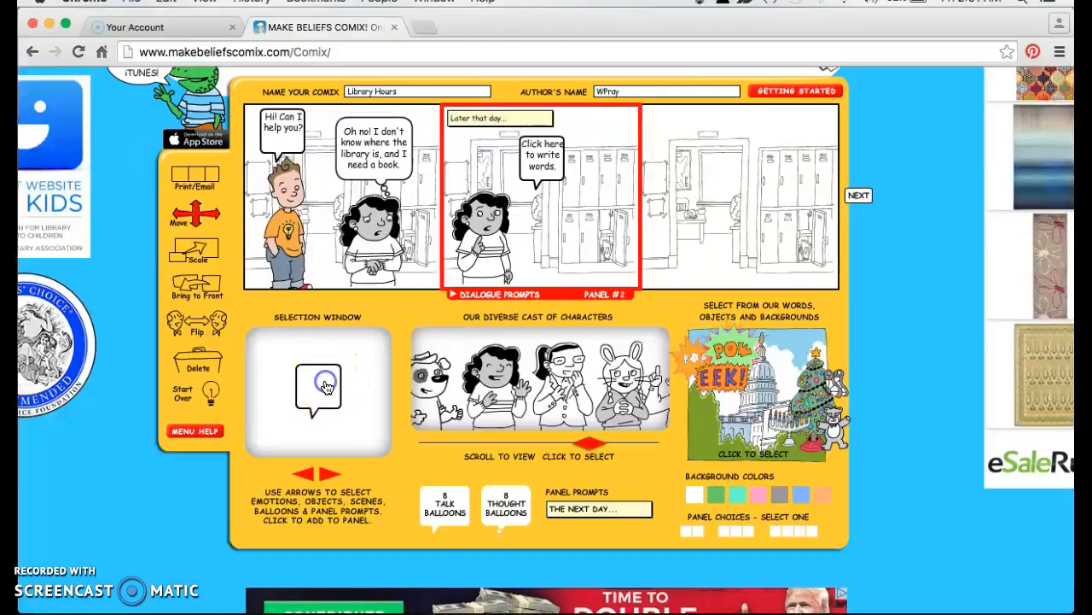
pyautogui.moveTo(541, 168); pyautogui.dragTo(502, 168)
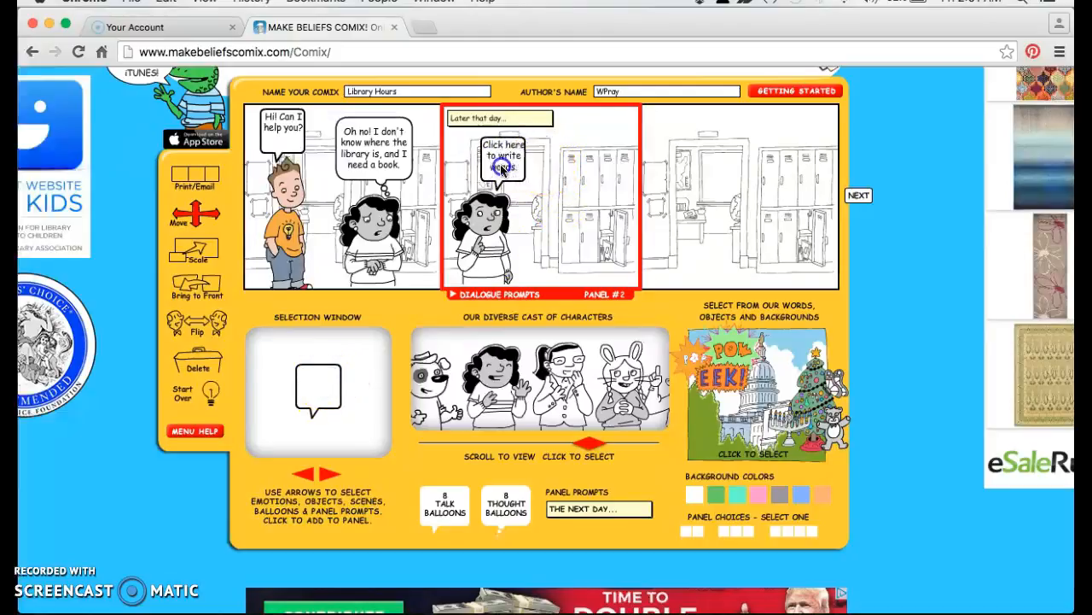
pyautogui.click(502, 168)
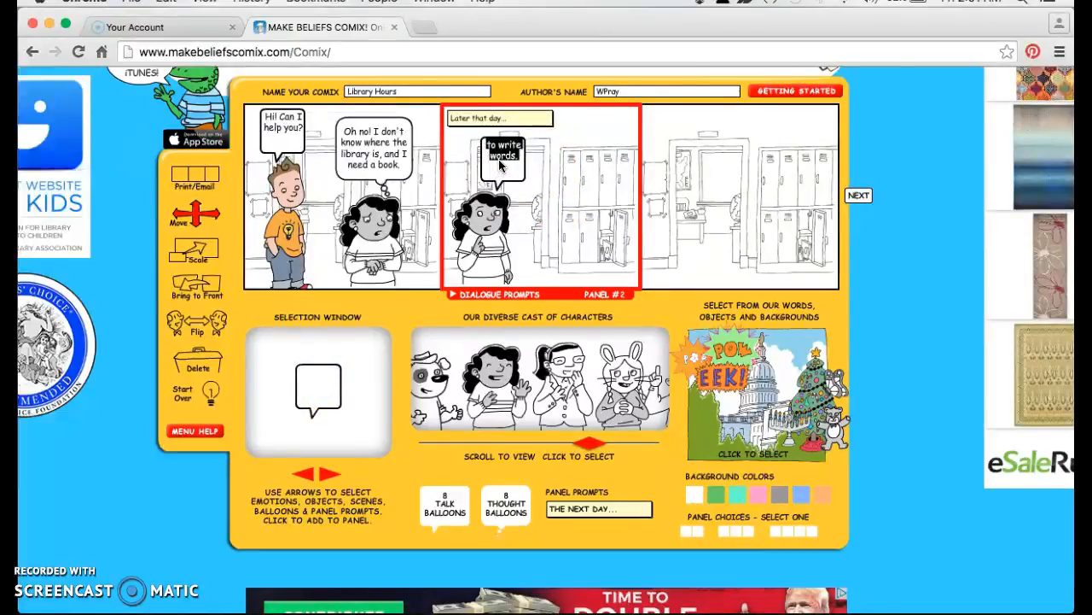